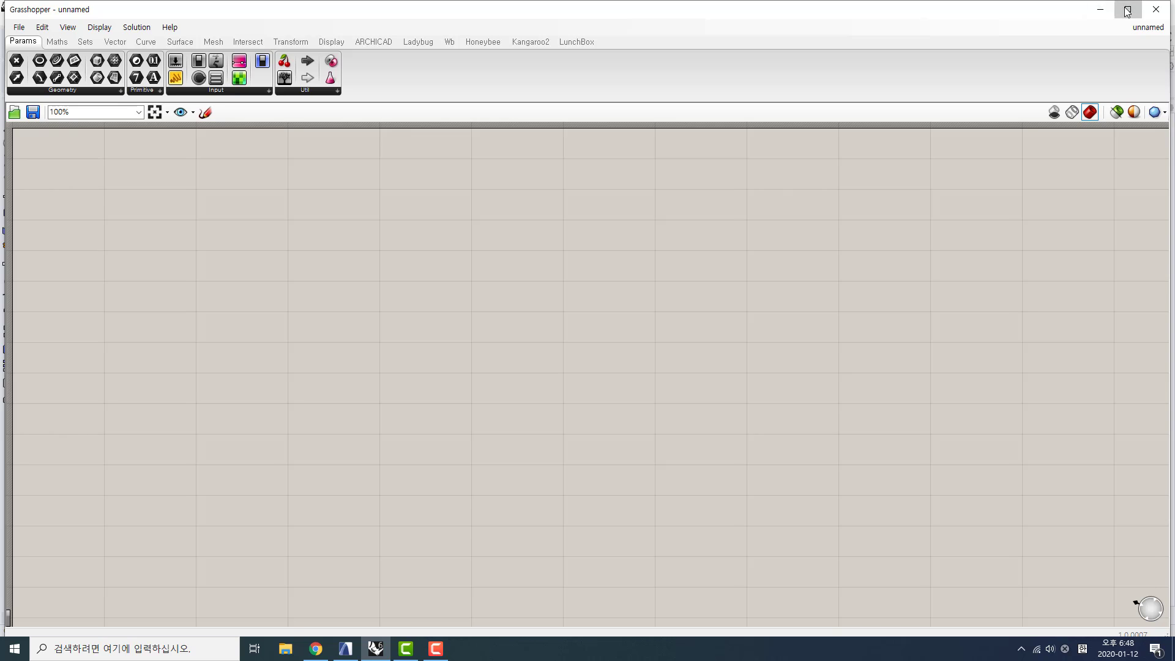
Close the Grasshopper window and relaunch it with the Grasshopper command in Rhino
left_click(1129, 9)
left_click(1168, 8)
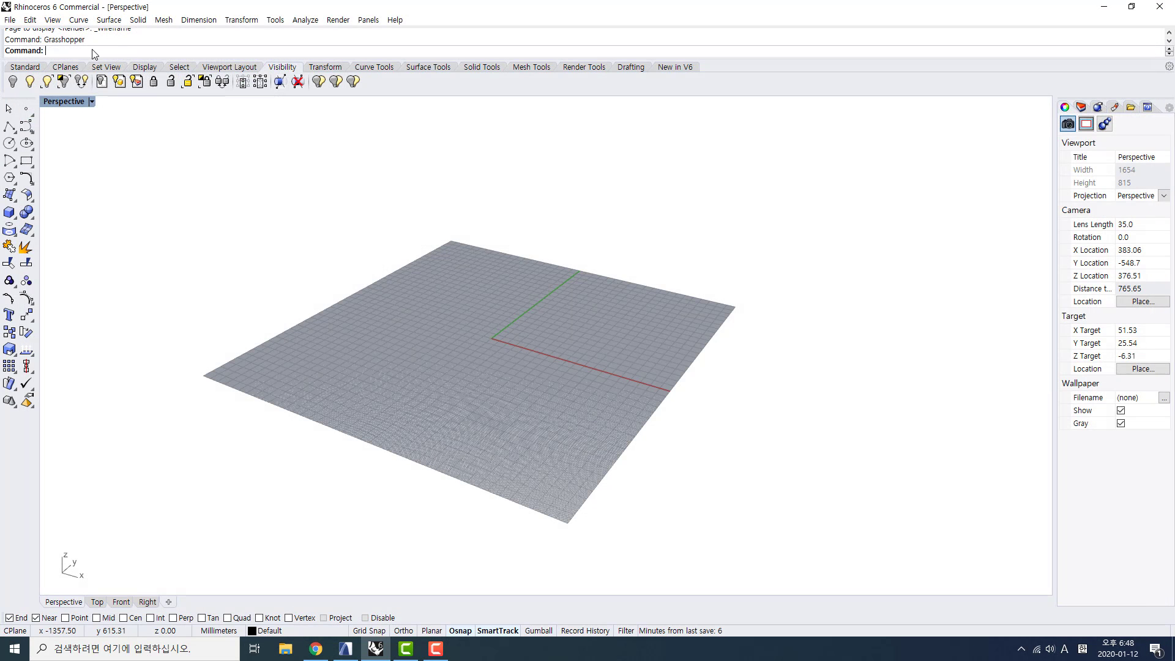
type("Grasshopper")
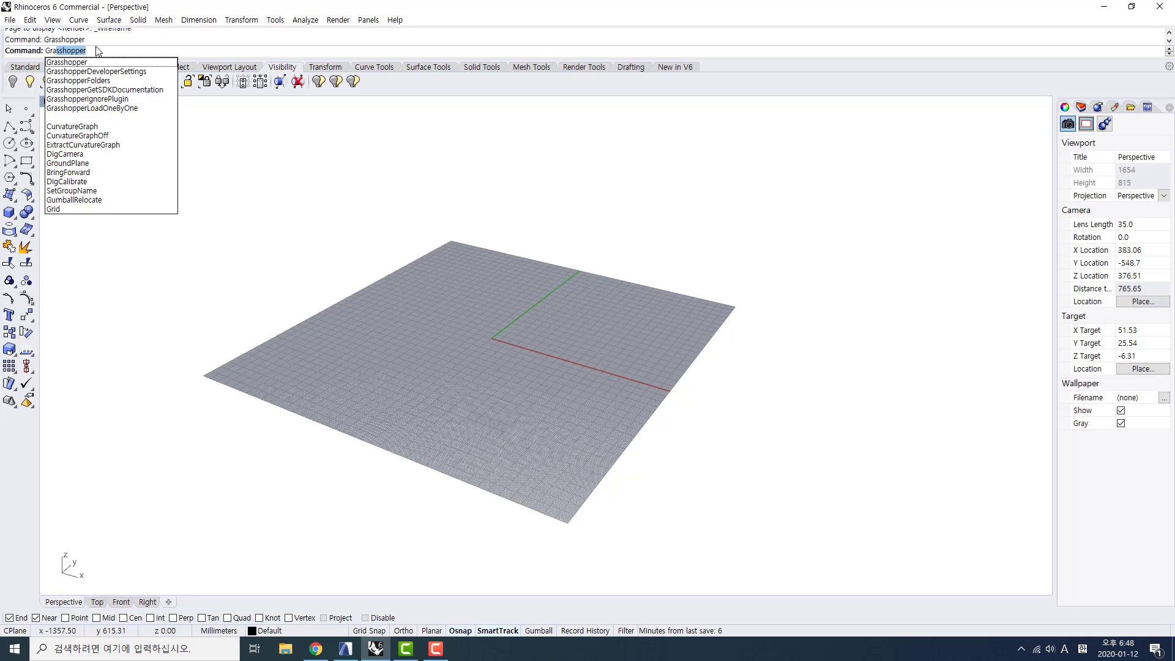
key("Return")
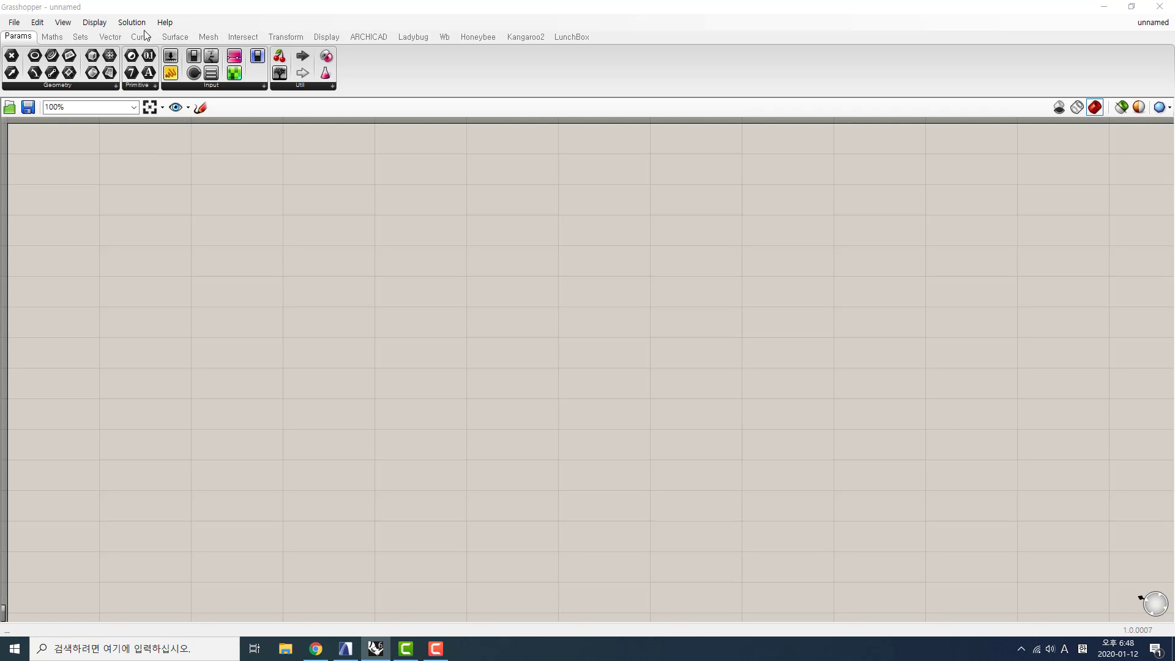
Place an ARCHICAD Shell parameter on the canvas and reference one shell from ARCHICAD in it
left_click(378, 38)
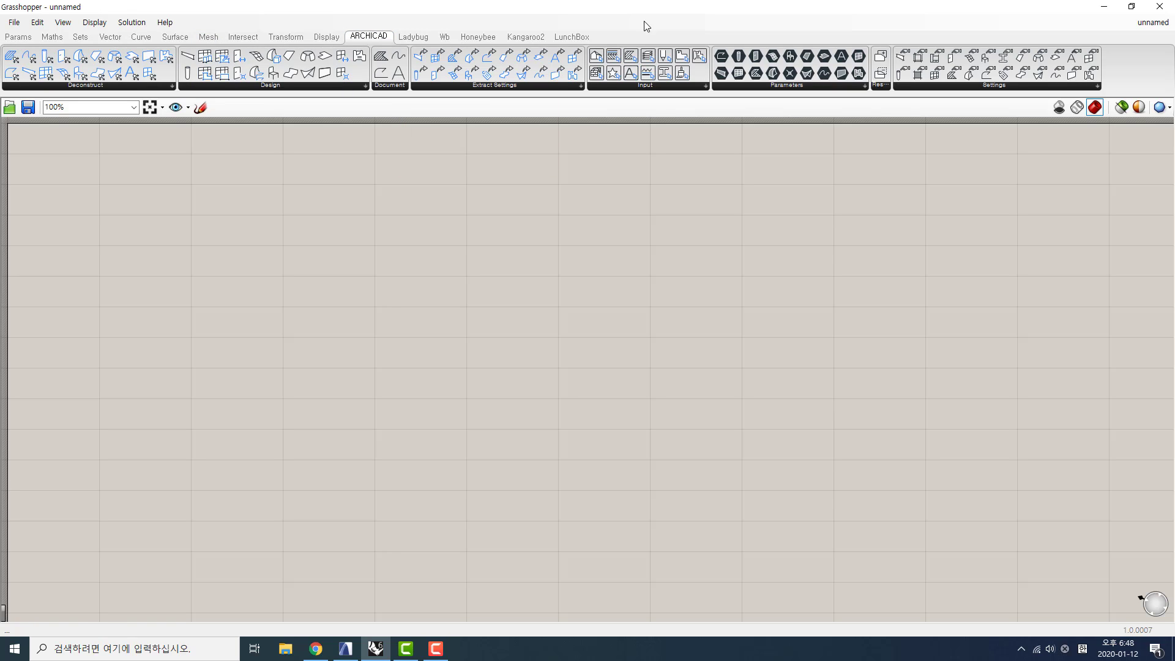
left_click(764, 87)
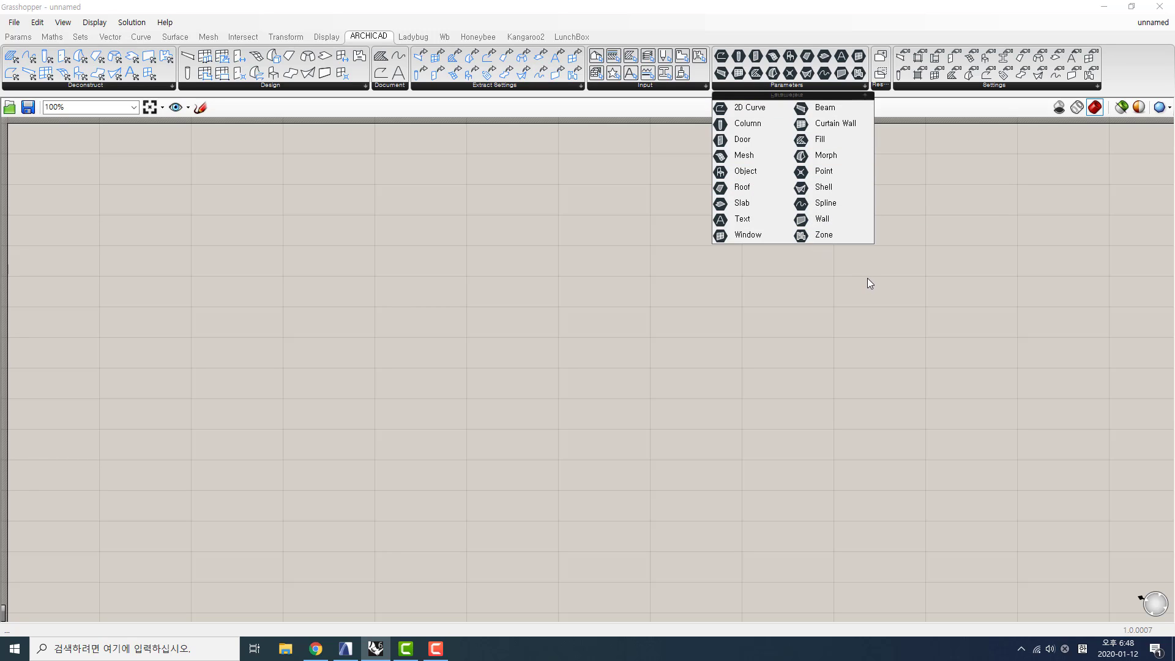
left_click(823, 187)
left_click(405, 326)
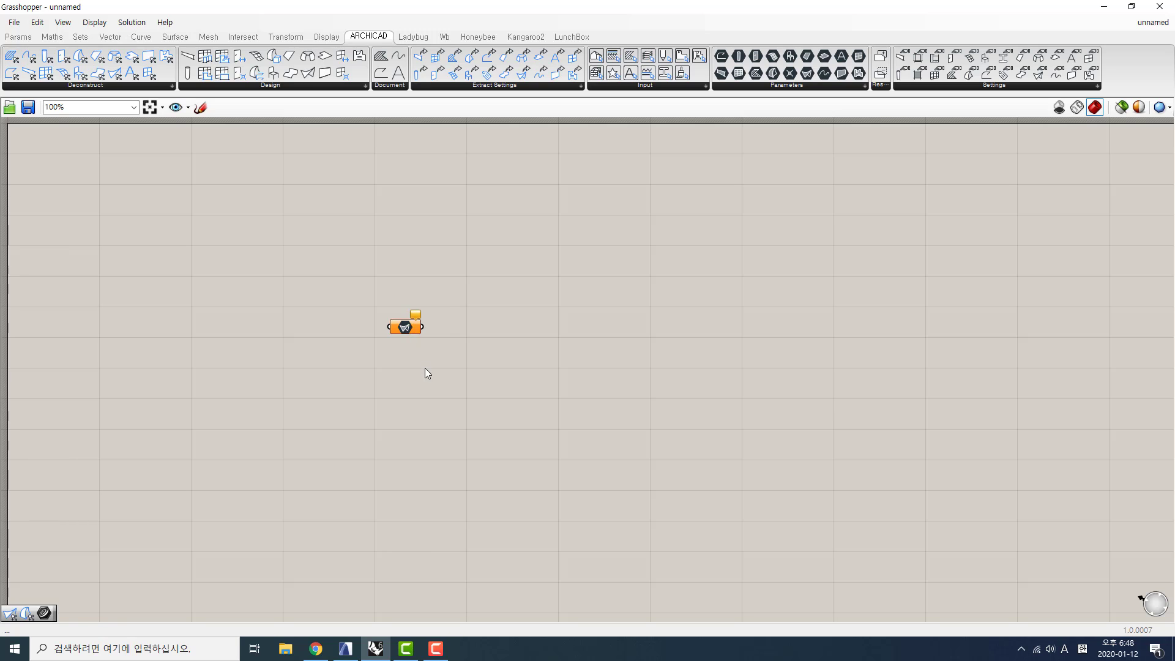
right_click(419, 333)
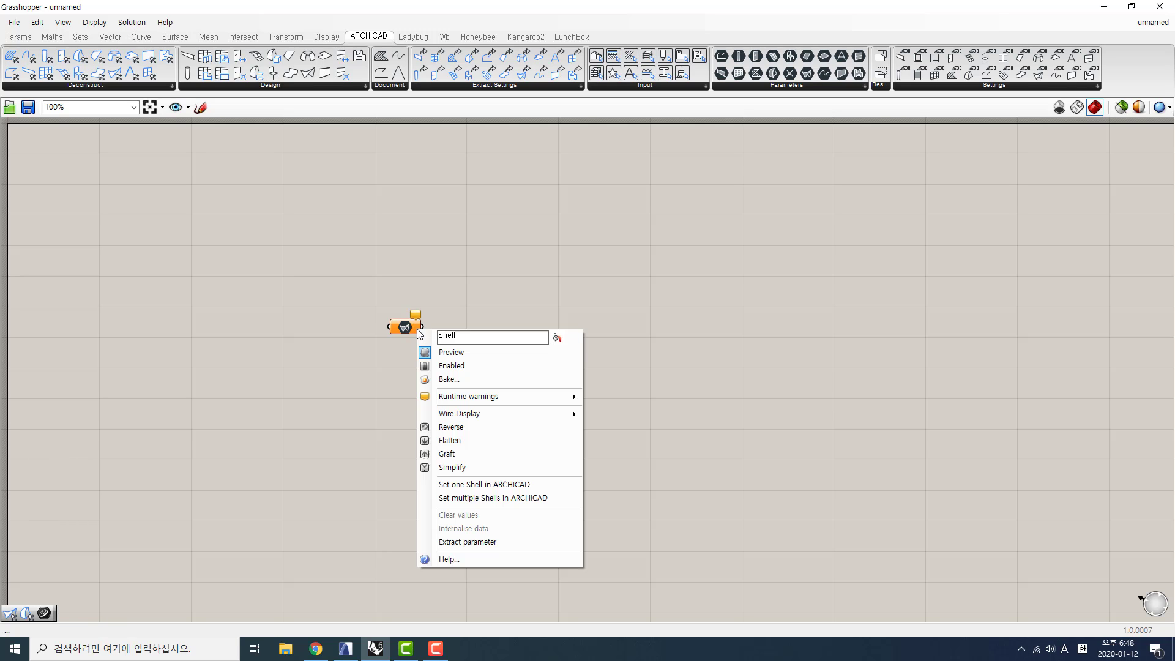
left_click(503, 486)
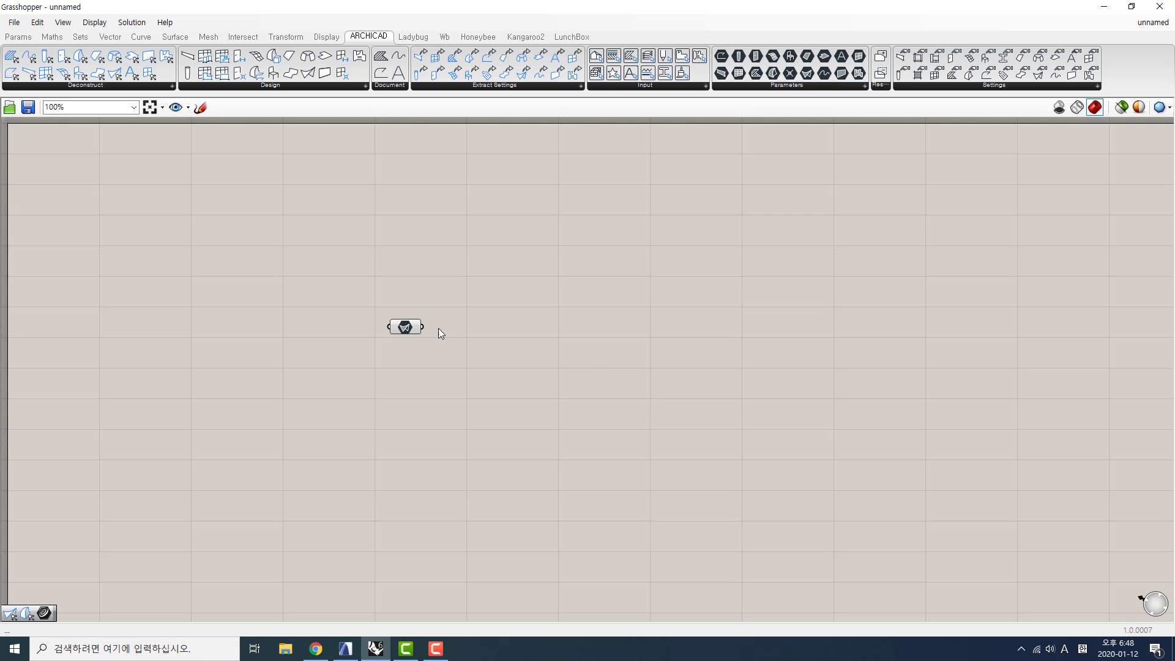
Restore and shrink the Grasshopper window so it floats over the Rhino viewport
left_click(1132, 6)
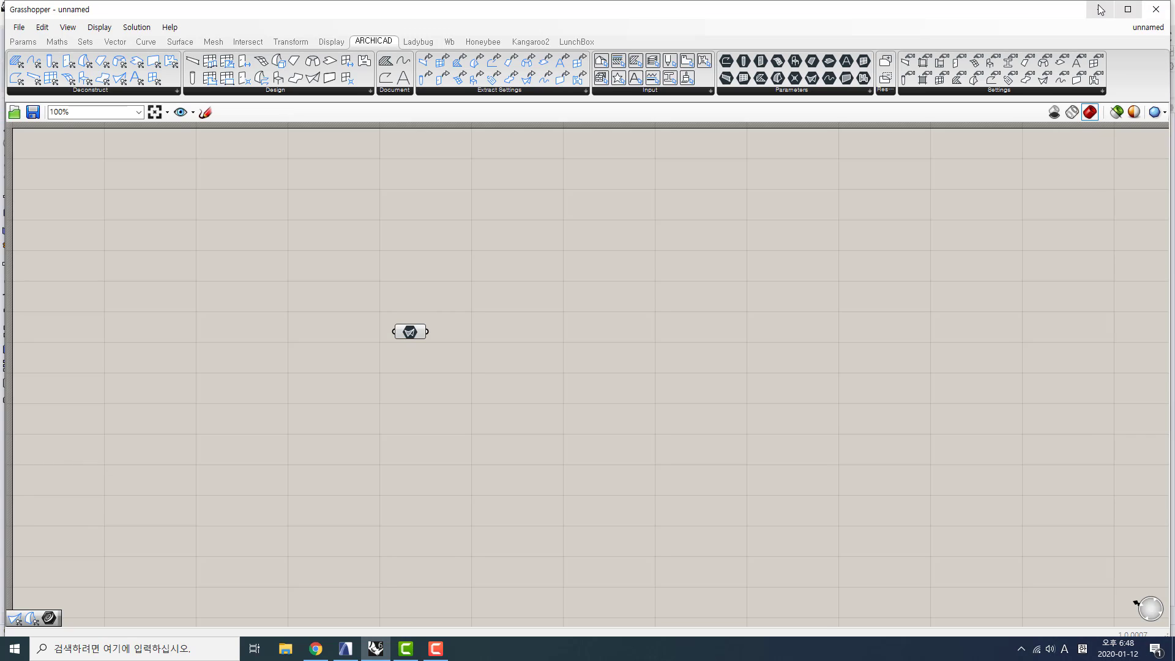
left_click(1131, 8)
double_click(1066, 8)
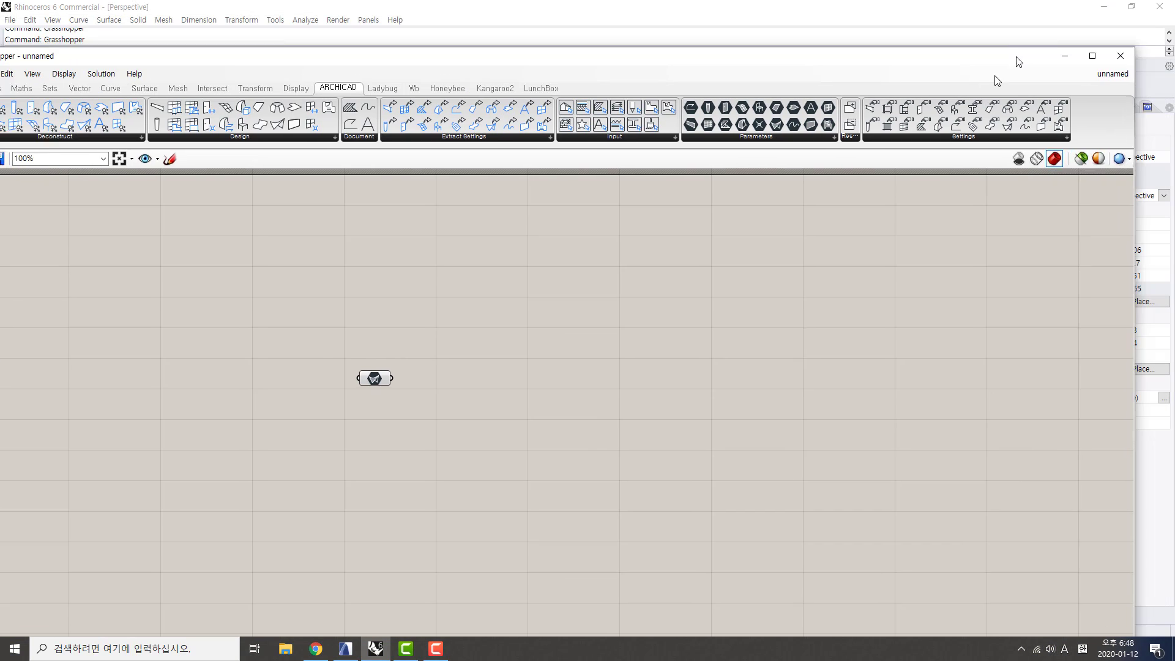
left_click(1063, 76)
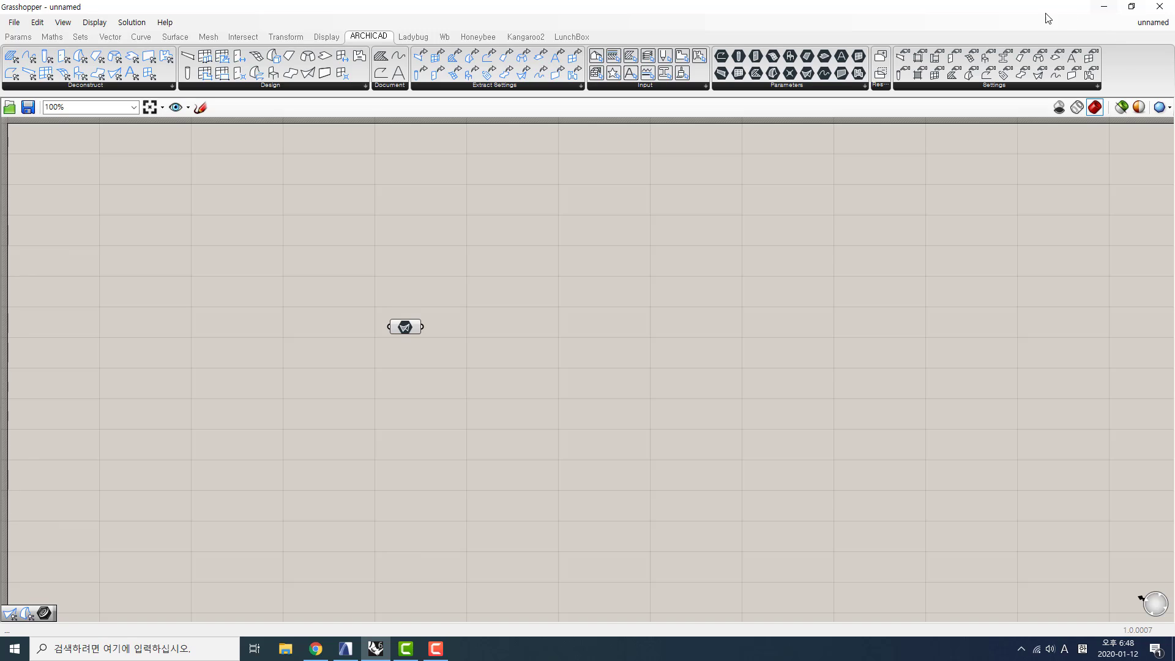
left_click_drag(1047, 14, 863, 110)
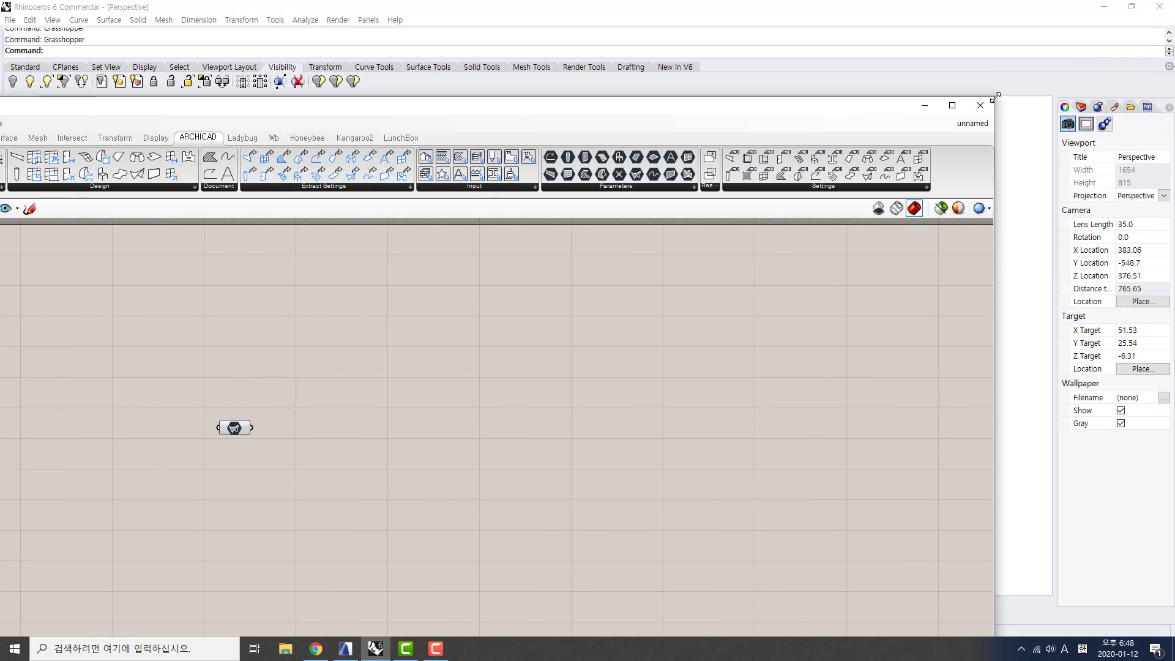
left_click_drag(998, 94, 473, 248)
left_click_drag(349, 254, 769, 137)
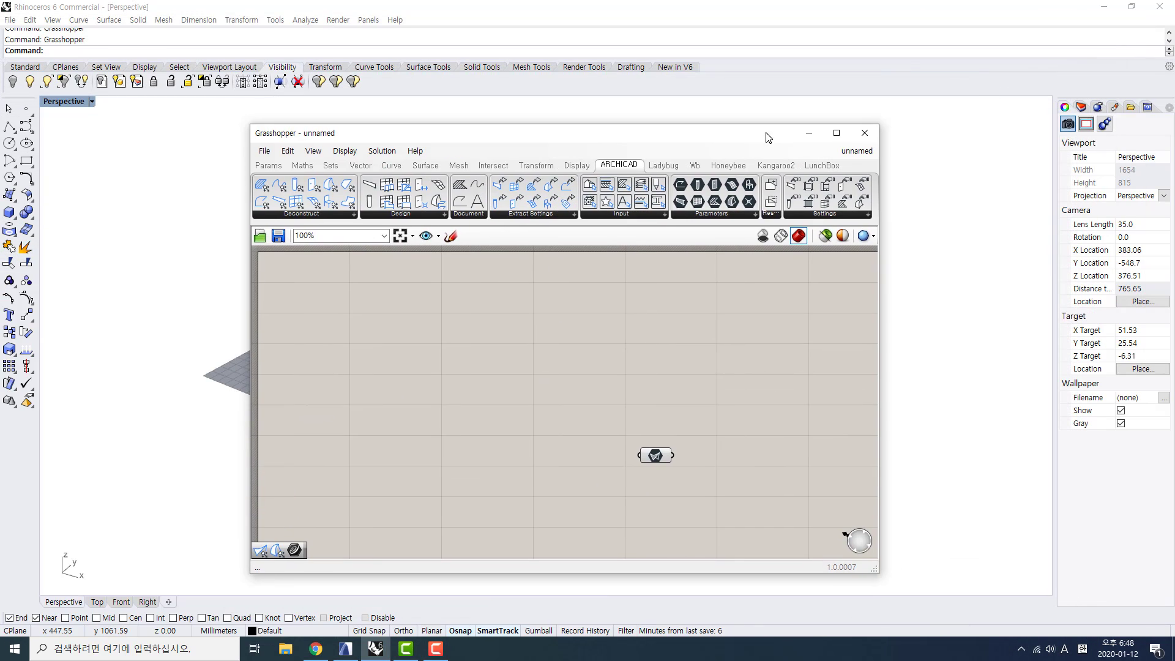
Select the Shell parameter and examine the referenced shell's preview in Rhino's Perspective viewport
scroll(579, 384, "down", 2)
left_click_drag(559, 367, 584, 453)
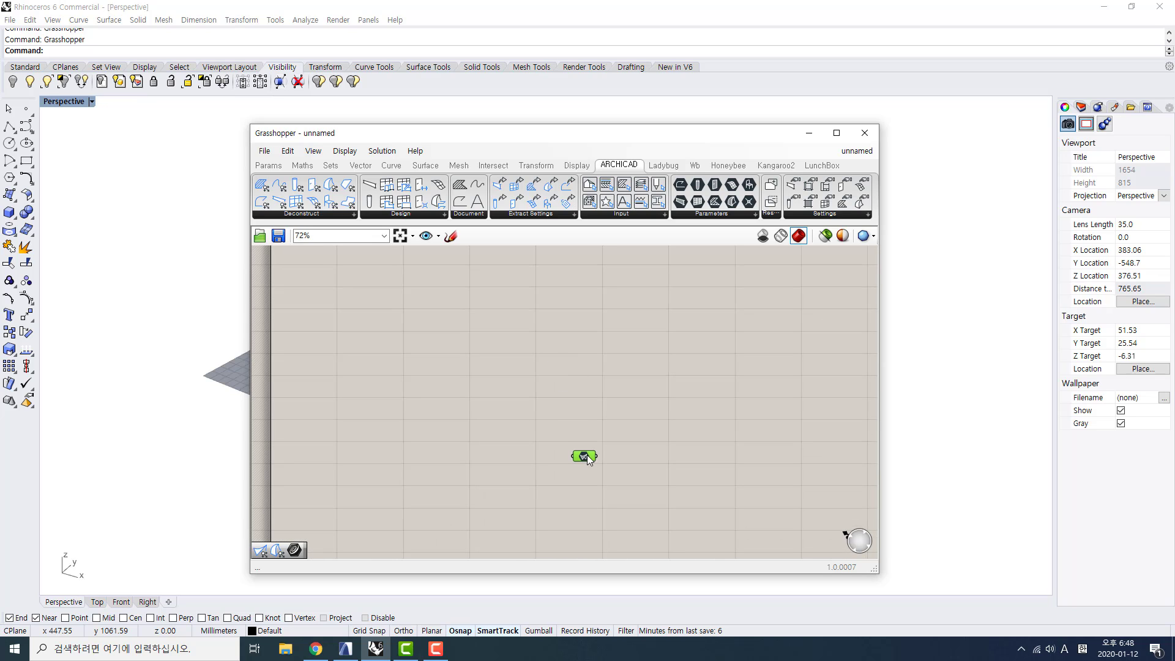
right_click_drag(245, 300, 196, 314)
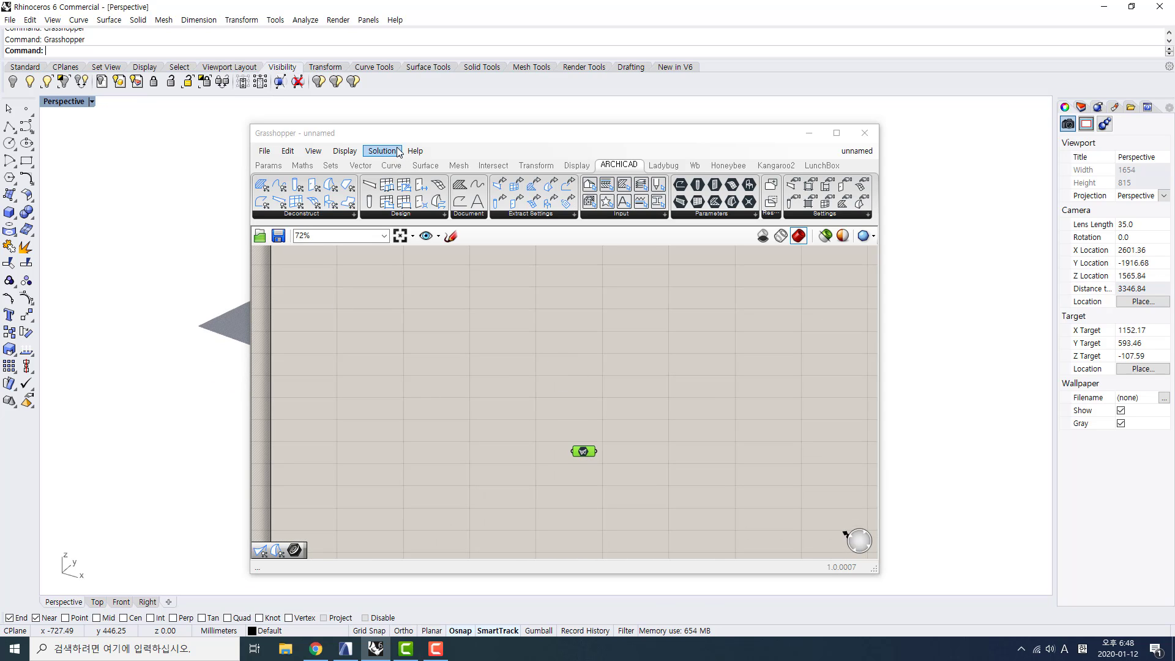
left_click_drag(401, 142, 816, 273)
scroll(310, 320, "down", 3)
scroll(94, 420, "up", 5)
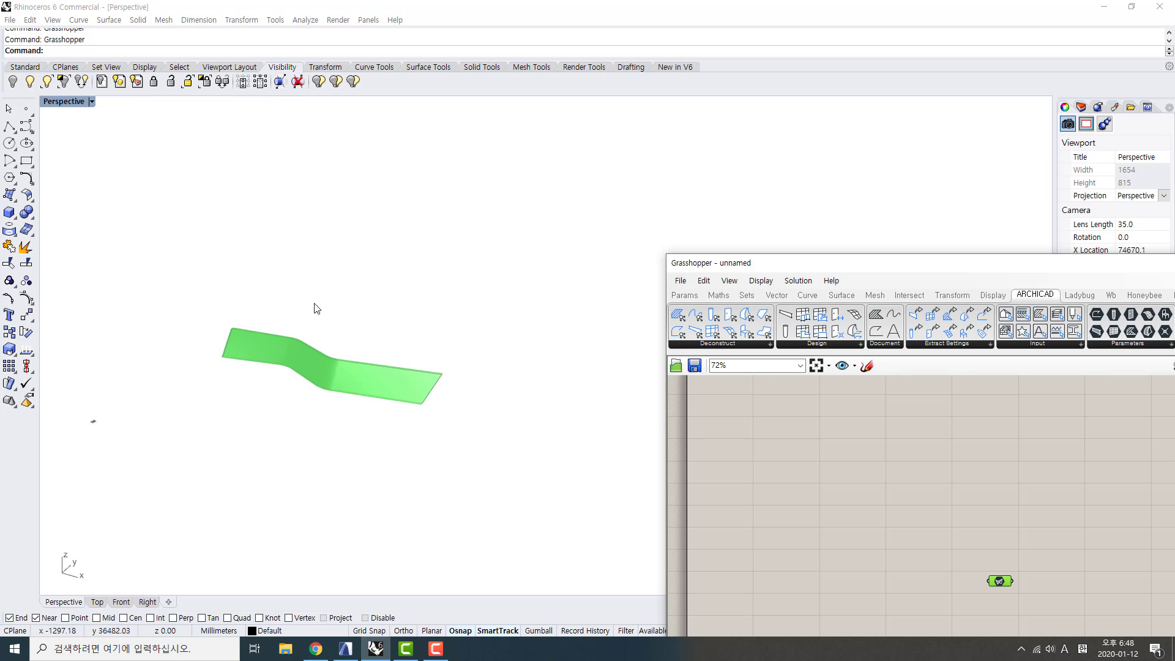
right_click_drag(257, 357, 358, 383)
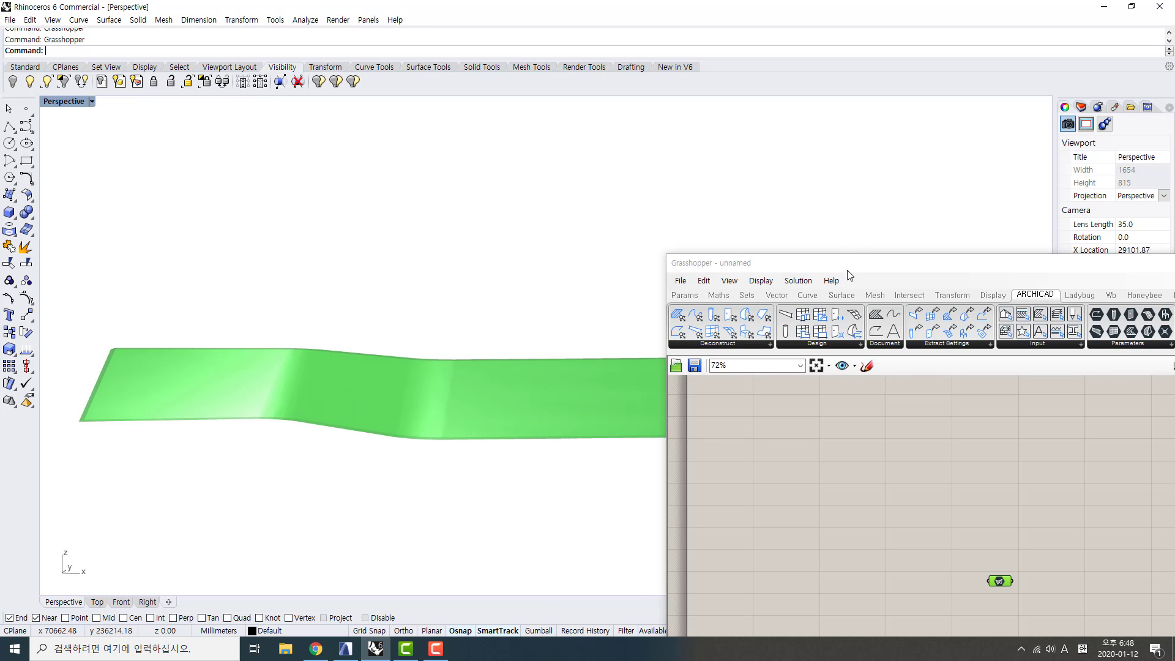
Maximize the Grasshopper window, add a Deconstruct Shell Ruled component and feed the Shell parameter into its S input
left_click_drag(838, 266, 317, 78)
scroll(511, 421, "up", 3)
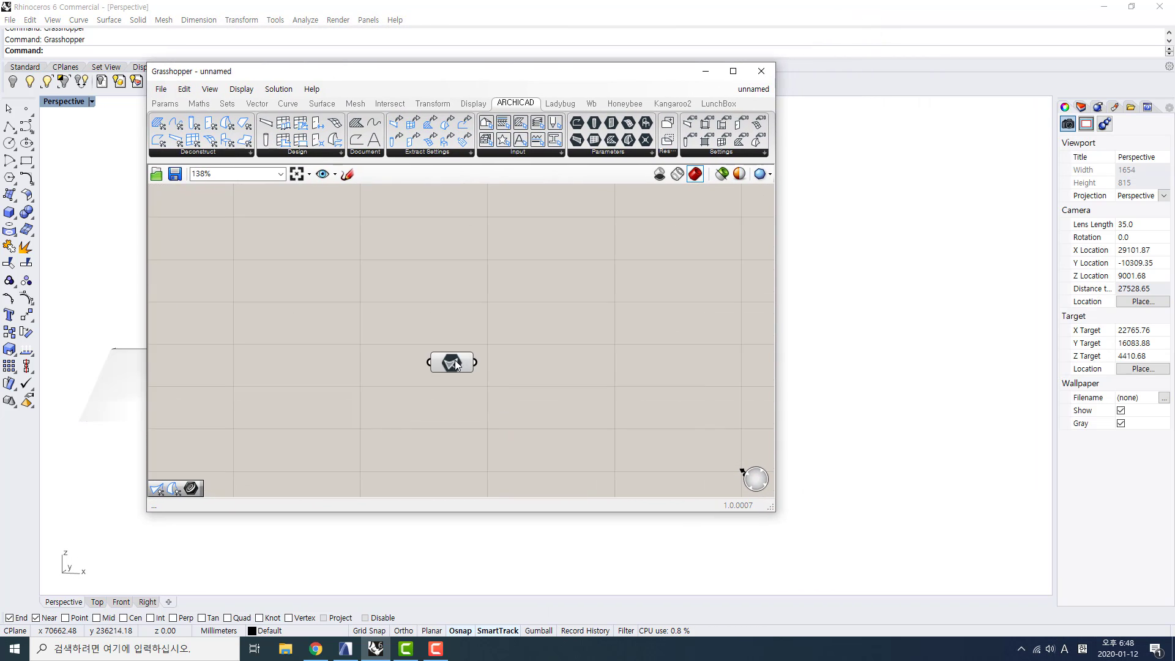
left_click_drag(502, 77, 499, 103)
left_click(730, 96)
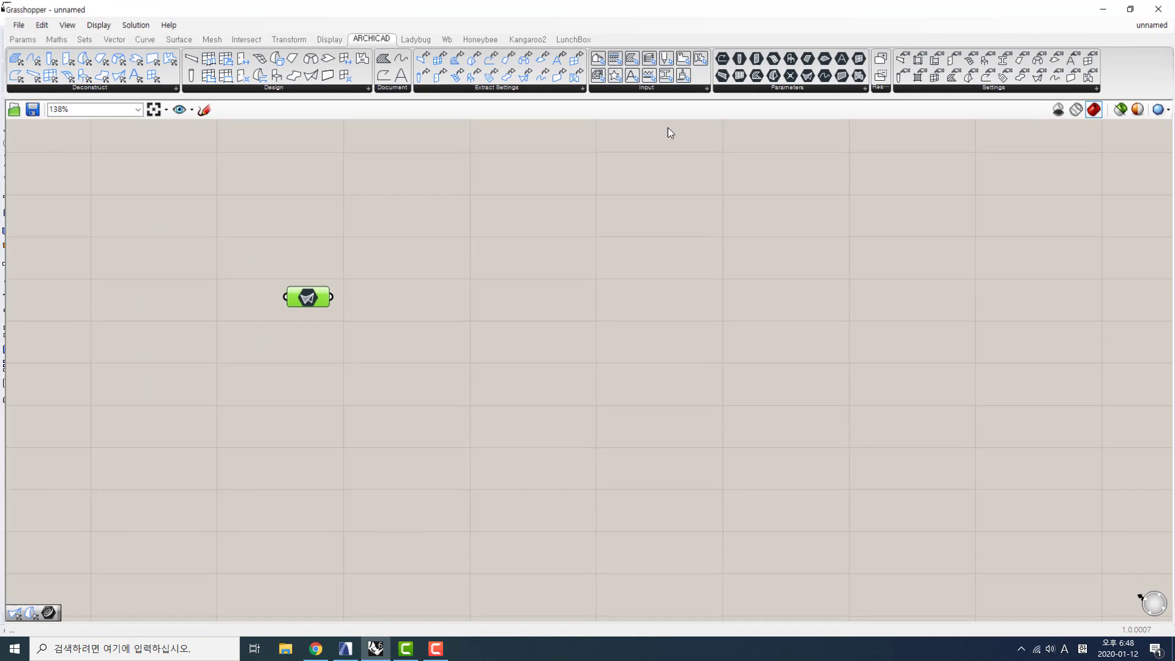
left_click(64, 85)
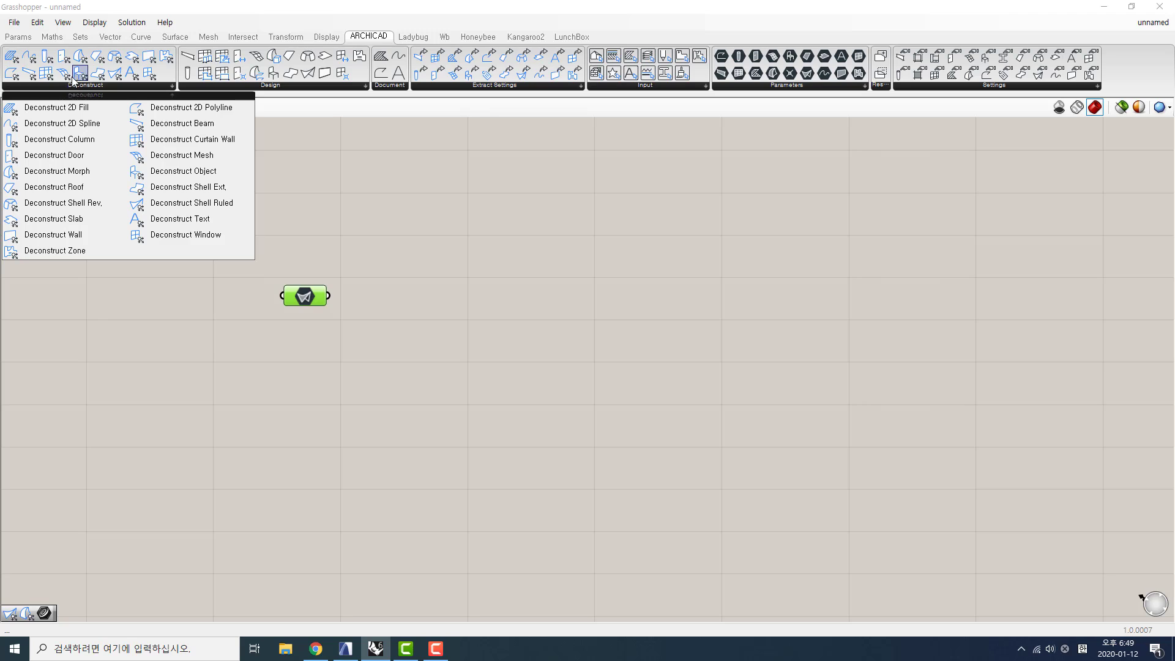
left_click(185, 204)
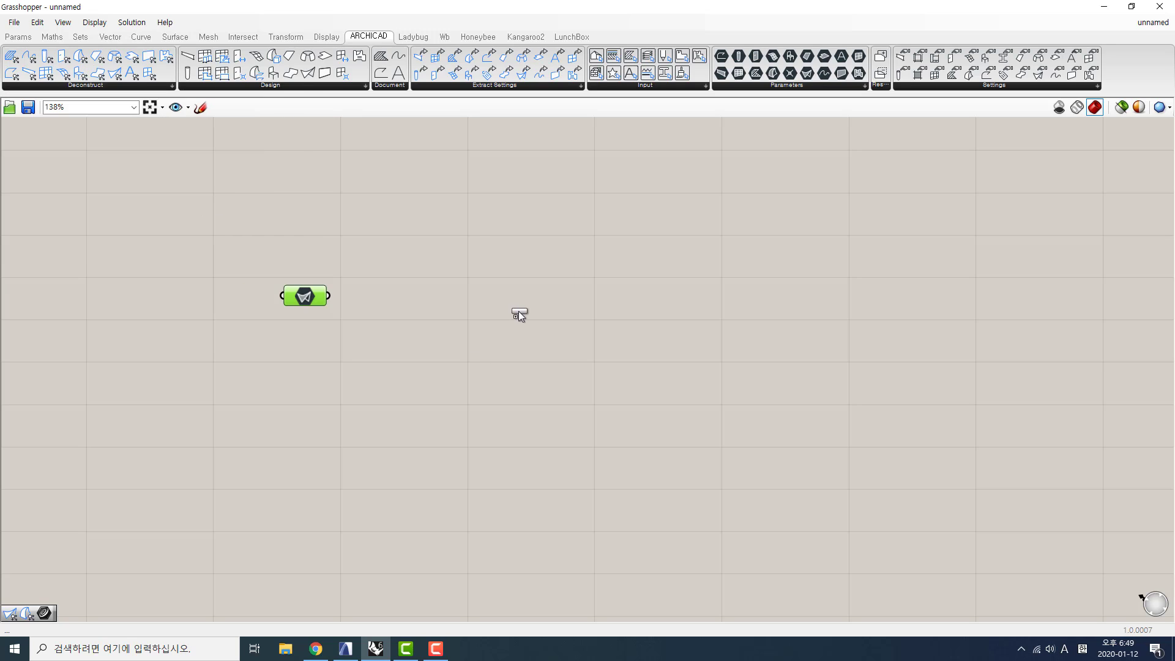
left_click(519, 311)
mouse_move(453, 323)
left_mouse_down()
mouse_move(495, 310)
mouse_move(442, 321)
left_mouse_up()
Add two Curve parameters and connect the deconstructed shell's C1 output to one and C2 to the other
left_click(15, 37)
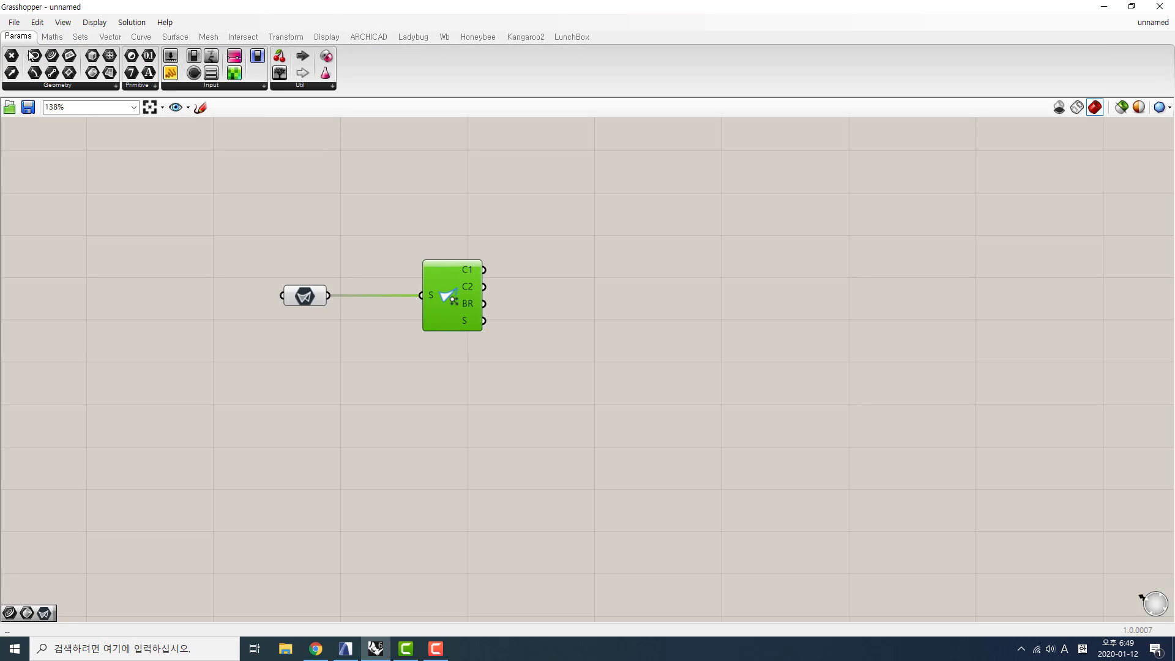
left_click(65, 86)
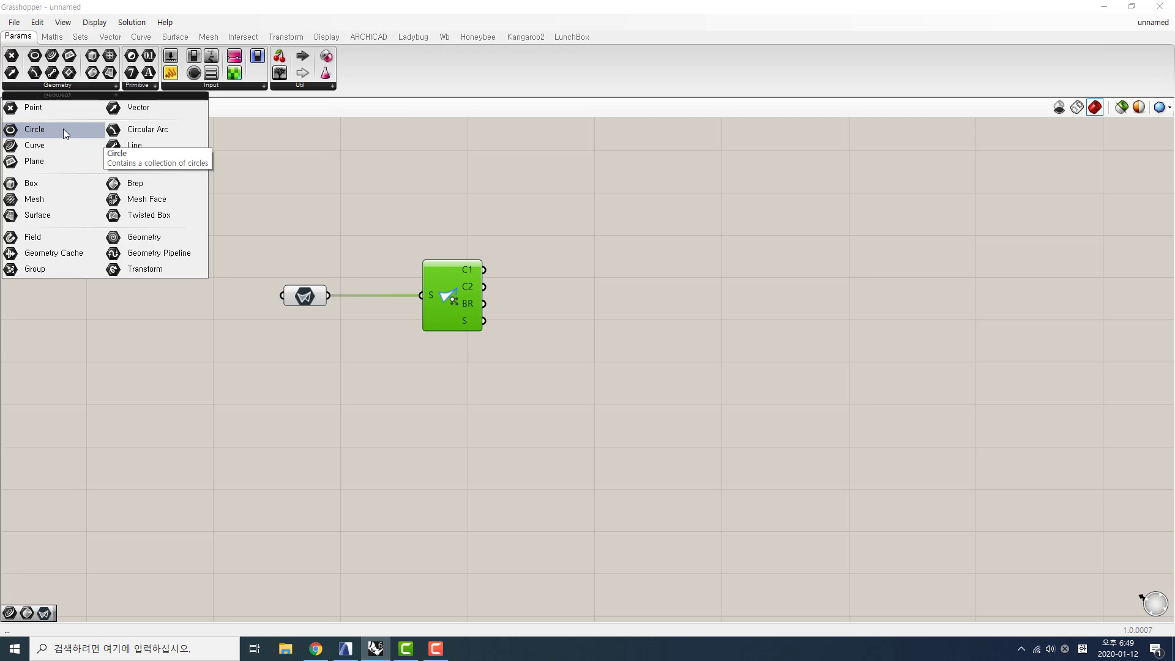
left_click_drag(36, 146, 598, 273)
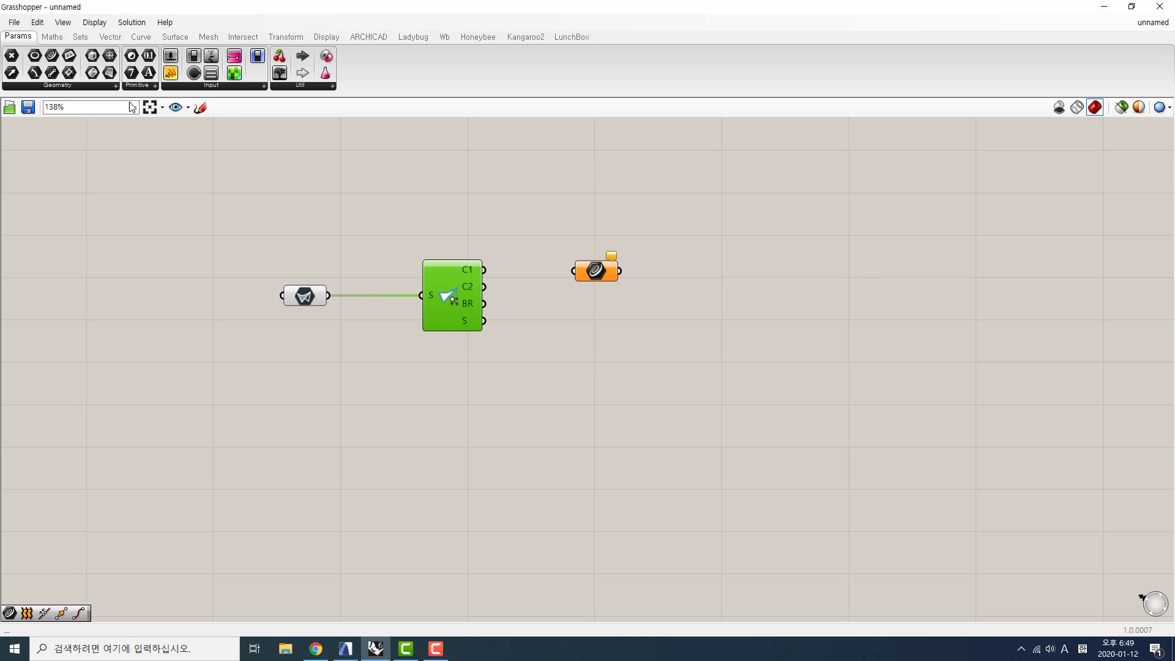
left_click(71, 86)
left_click_drag(49, 144, 602, 318)
left_click_drag(485, 269, 574, 270)
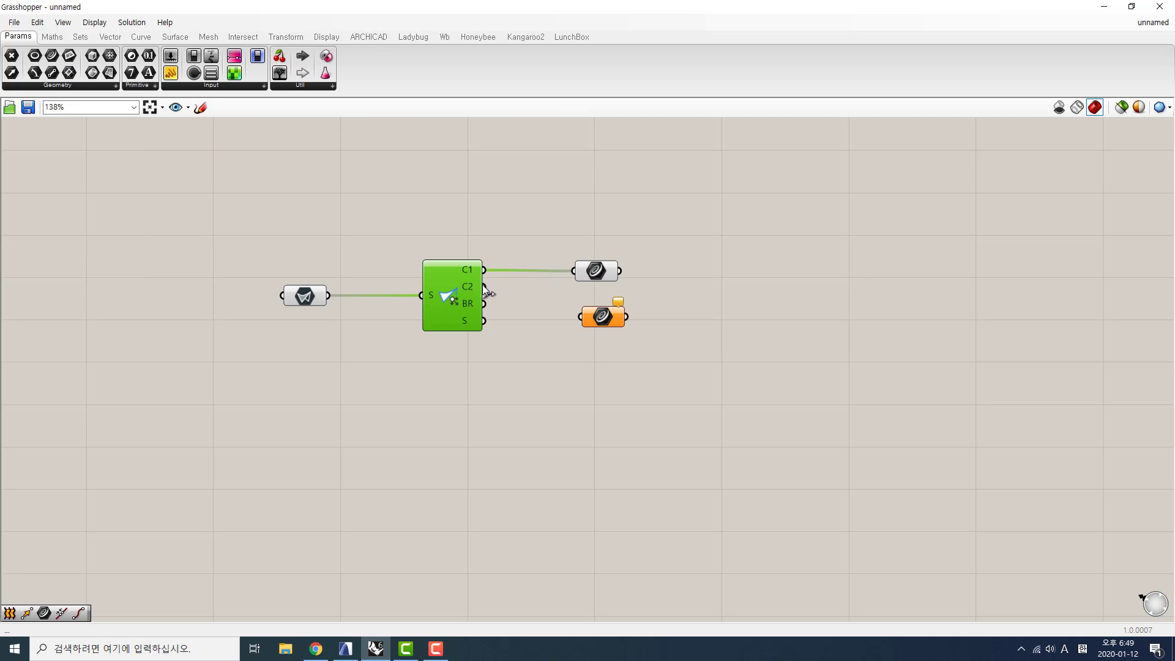
left_click_drag(584, 323, 595, 306)
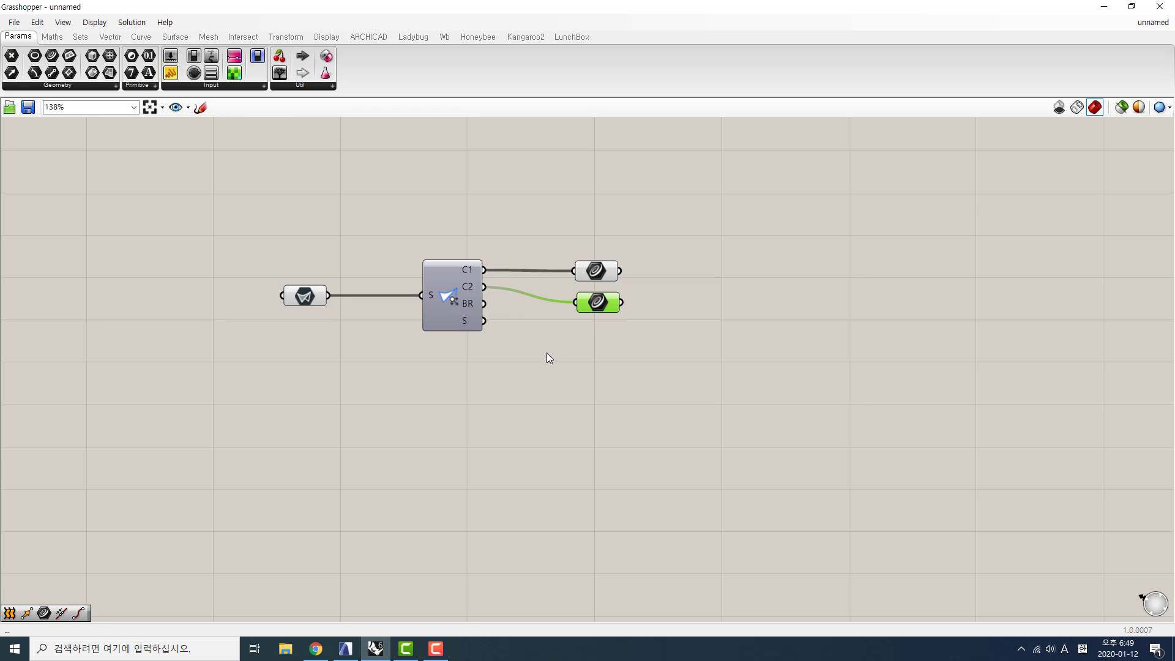
Turn off the preview of the Shell parameter and the Deconstruct Shell Ruled component
left_click_drag(506, 351, 276, 252)
middle_click(433, 292)
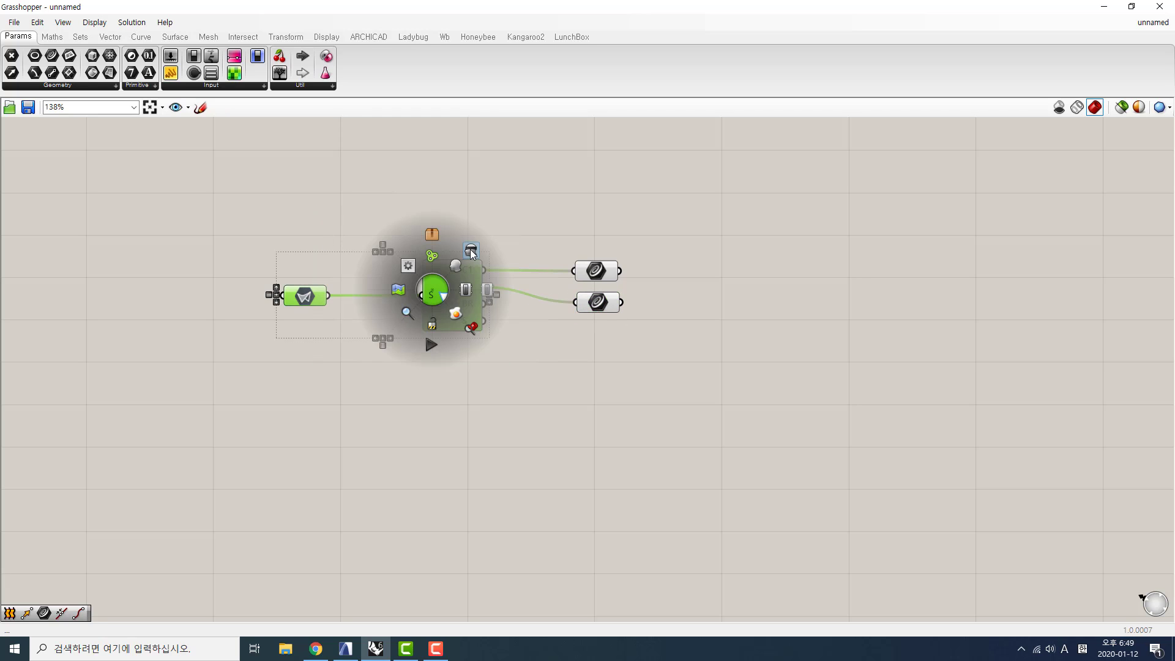
left_click(552, 222)
Move the Grasshopper window aside to examine the two extracted curves in the Rhino viewport, and maximize it again
left_click(1132, 6)
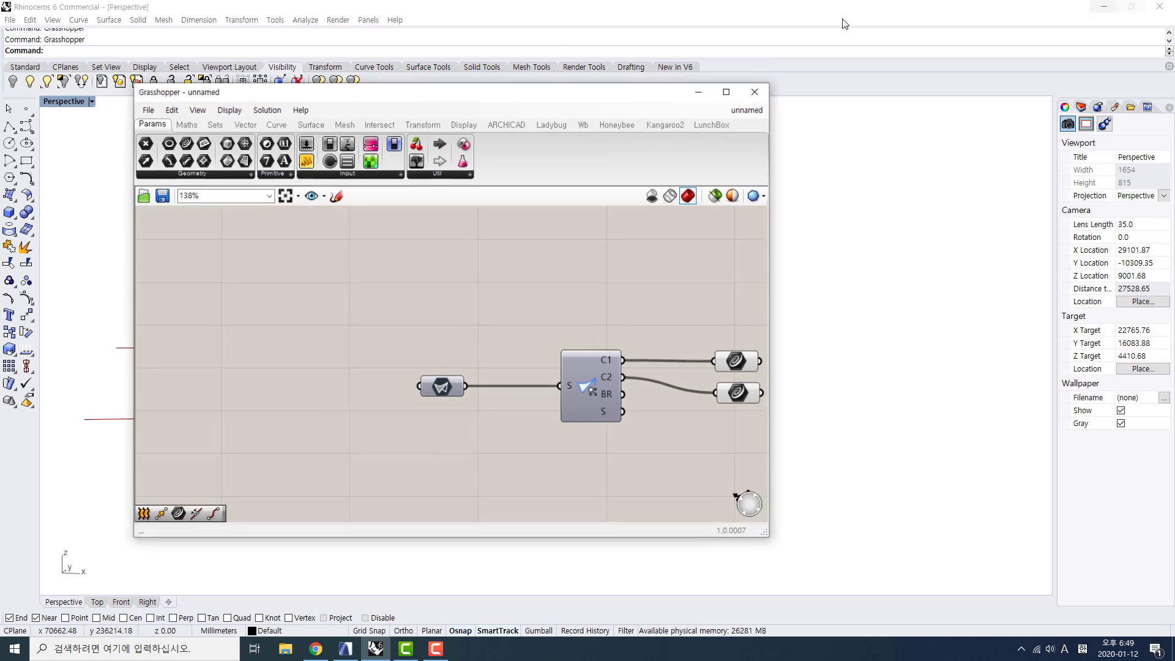
left_click_drag(468, 91, 987, 120)
scroll(465, 294, "down", 5)
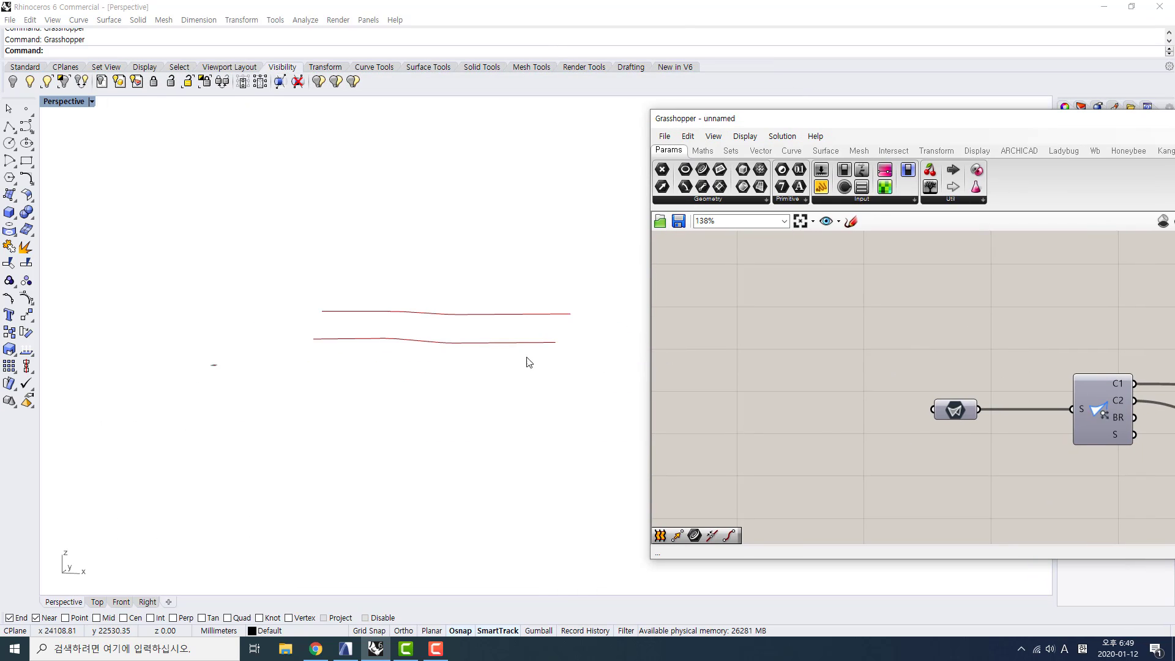
left_click_drag(557, 363, 239, 194)
left_click_drag(900, 118, 747, 99)
left_click(742, 92)
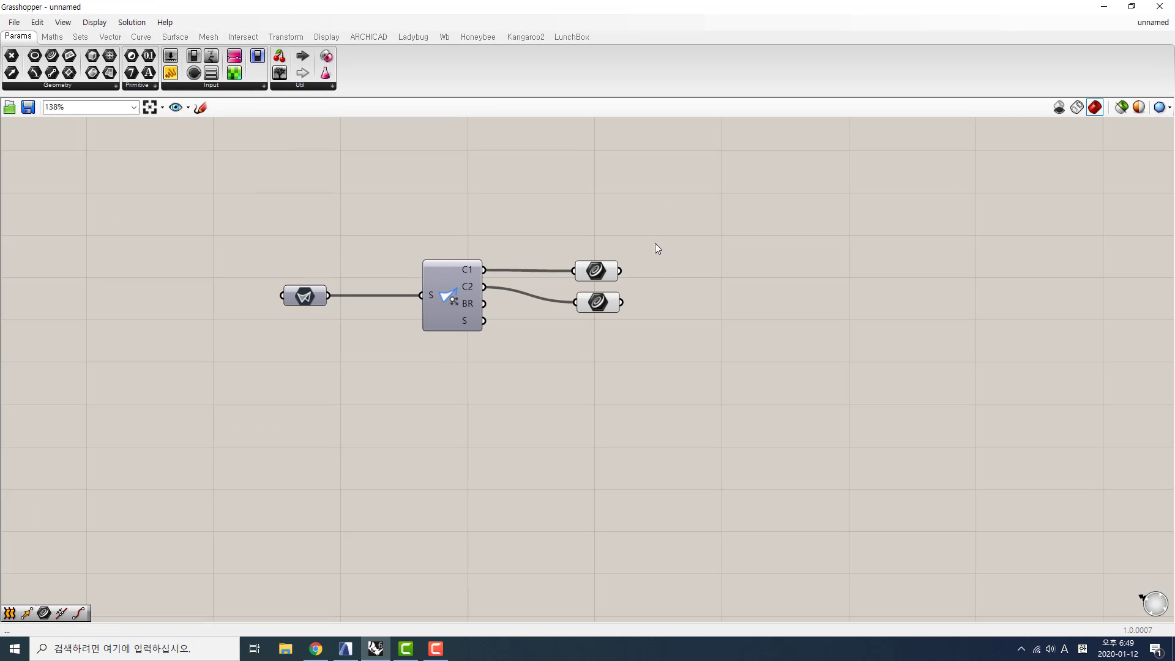
Bake the C1 and C2 Curve parameters into Rhino one after the other
left_click(603, 273)
middle_click(596, 270)
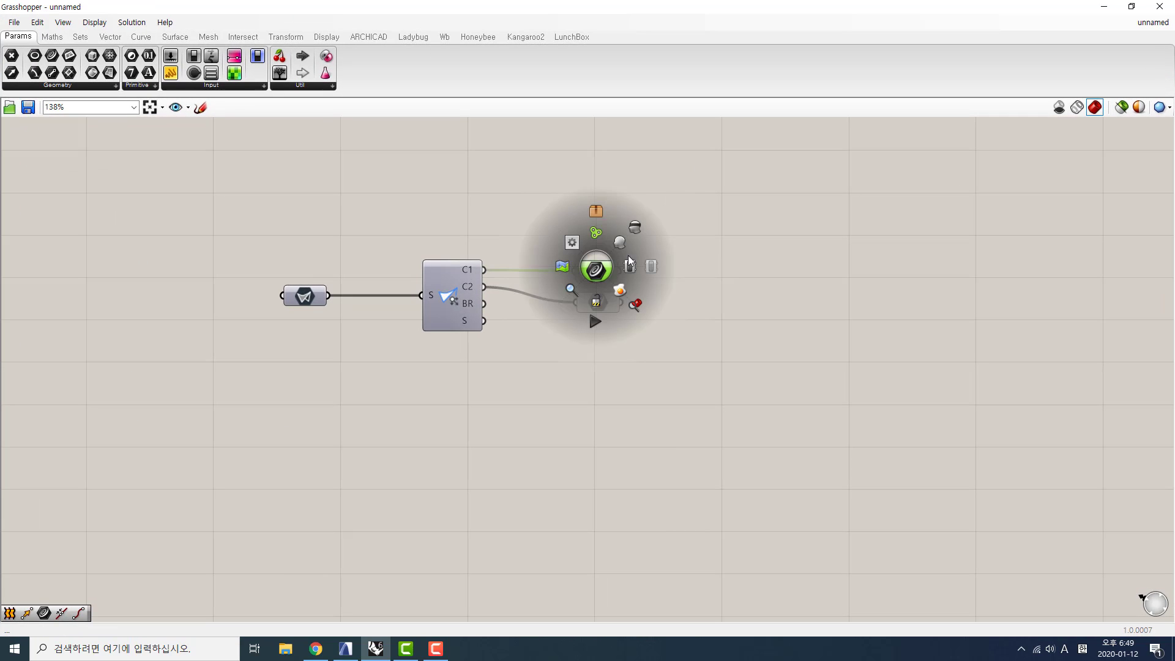
left_click(620, 292)
left_click(610, 307)
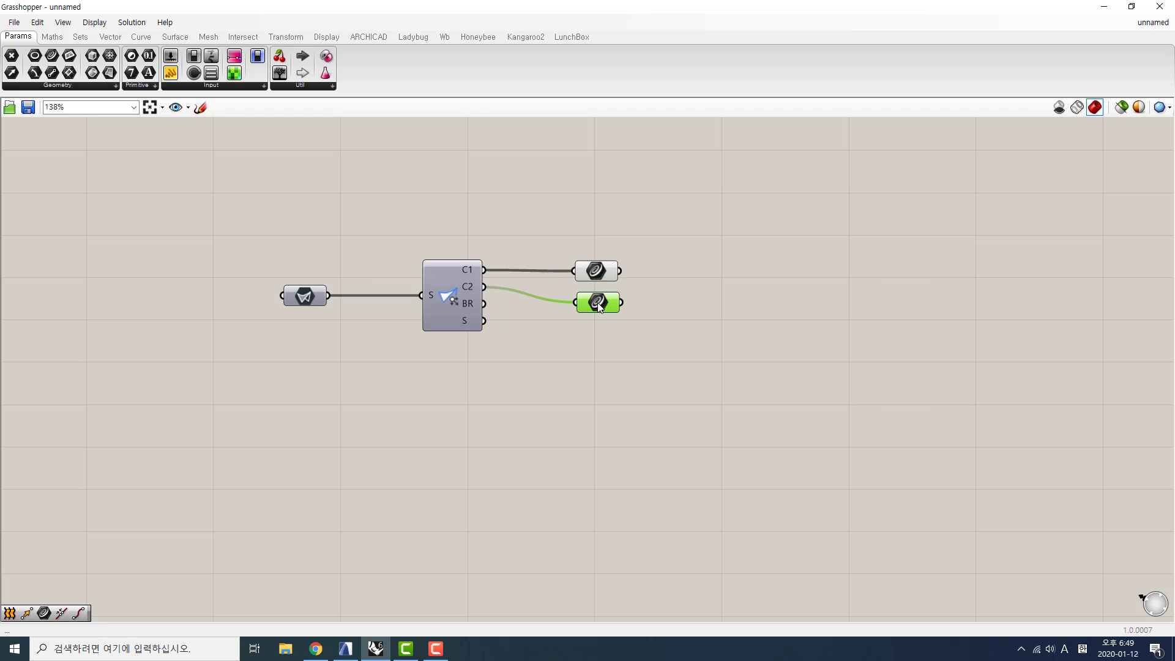
middle_click(593, 304)
left_click(614, 322)
left_click(717, 339)
Turn off the preview of both Curve parameters
left_click_drag(688, 315, 569, 233)
middle_click(578, 266)
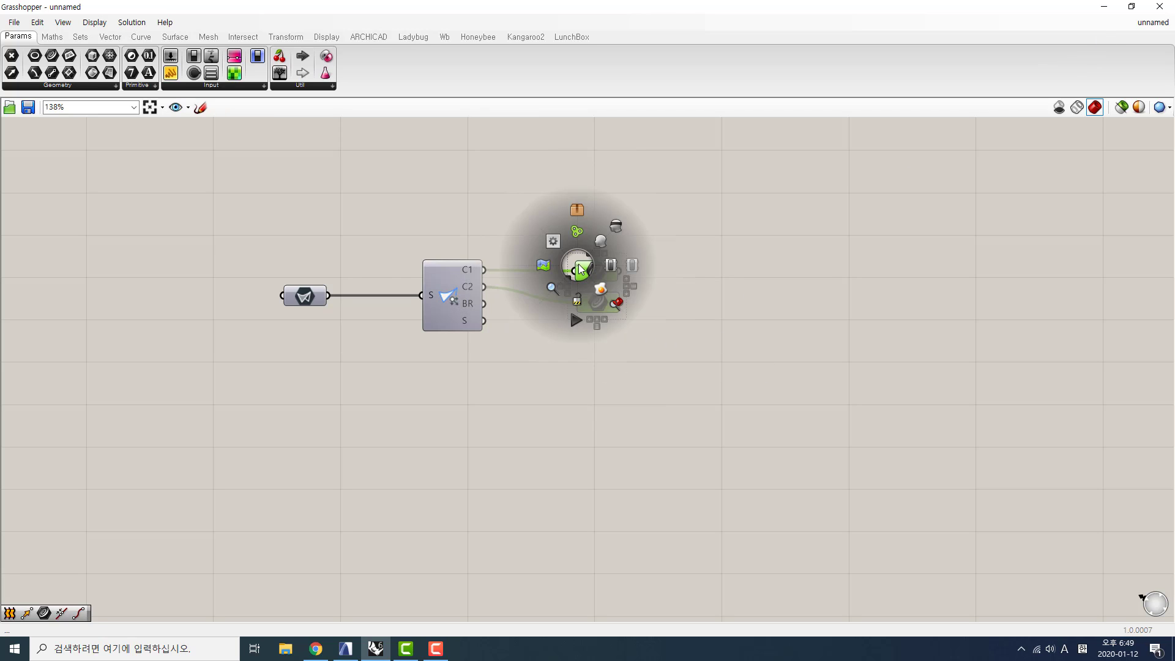
left_click(620, 226)
left_click(942, 184)
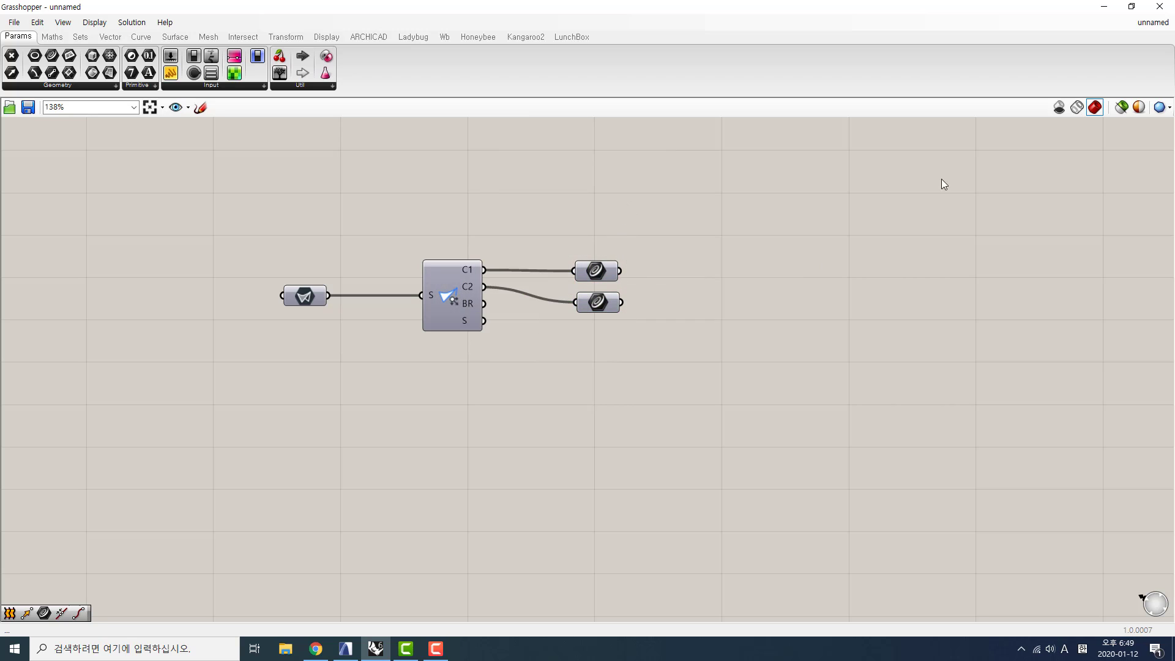
Move the floating Grasshopper window off the Rhino viewport and look at the two baked curves
left_click(1131, 6)
left_click_drag(422, 93, 864, 113)
left_click(499, 375)
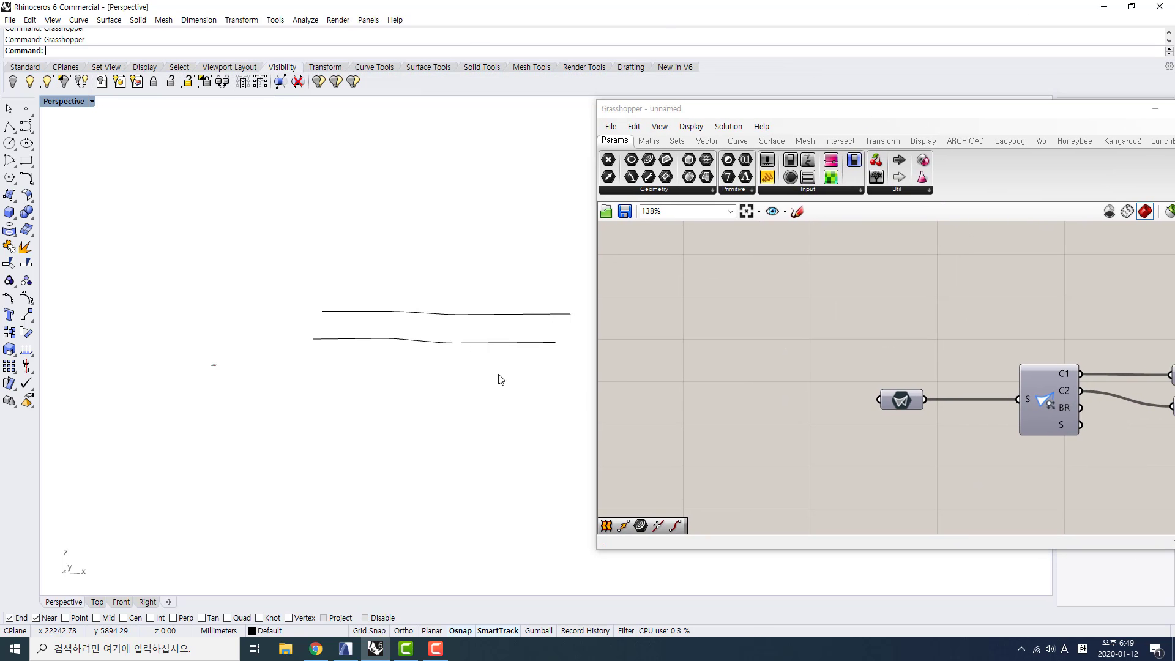
Loft the two baked curves using the Normal style, rebuilt with 10 control points
left_click_drag(573, 395, 239, 211)
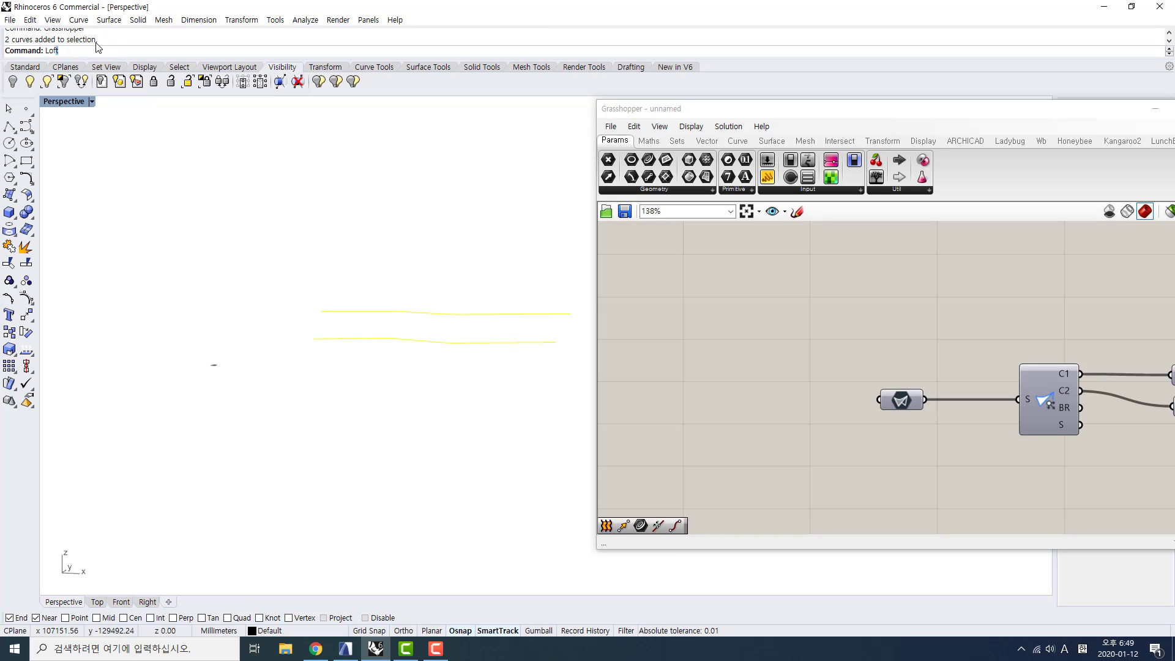
key("Return")
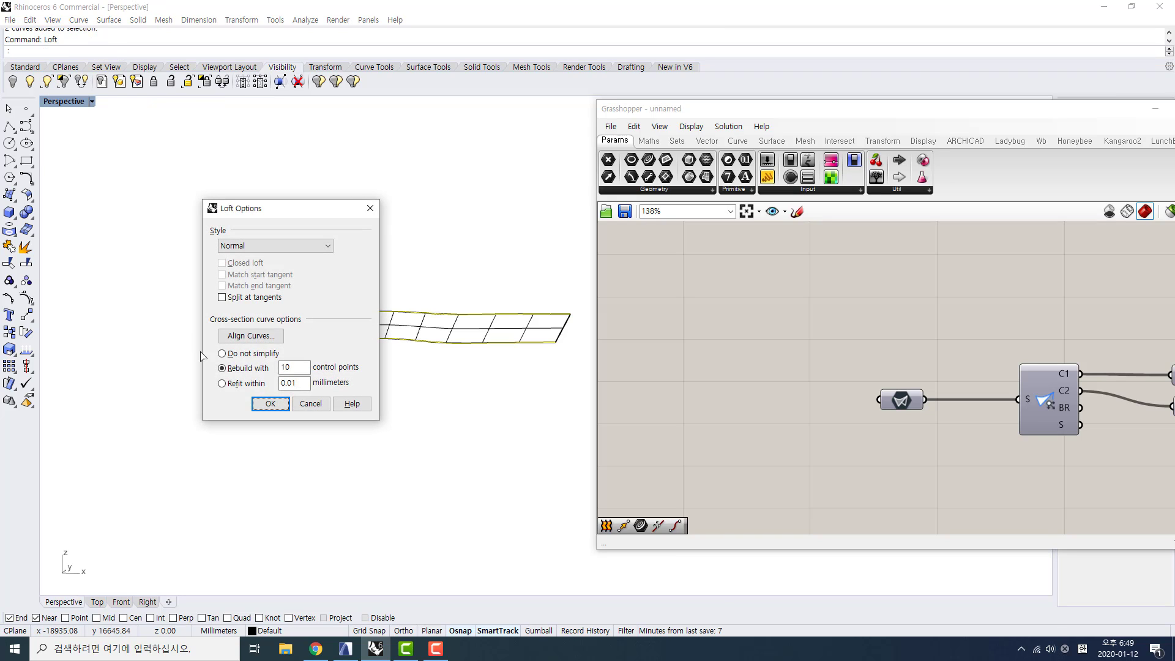
left_click(269, 404)
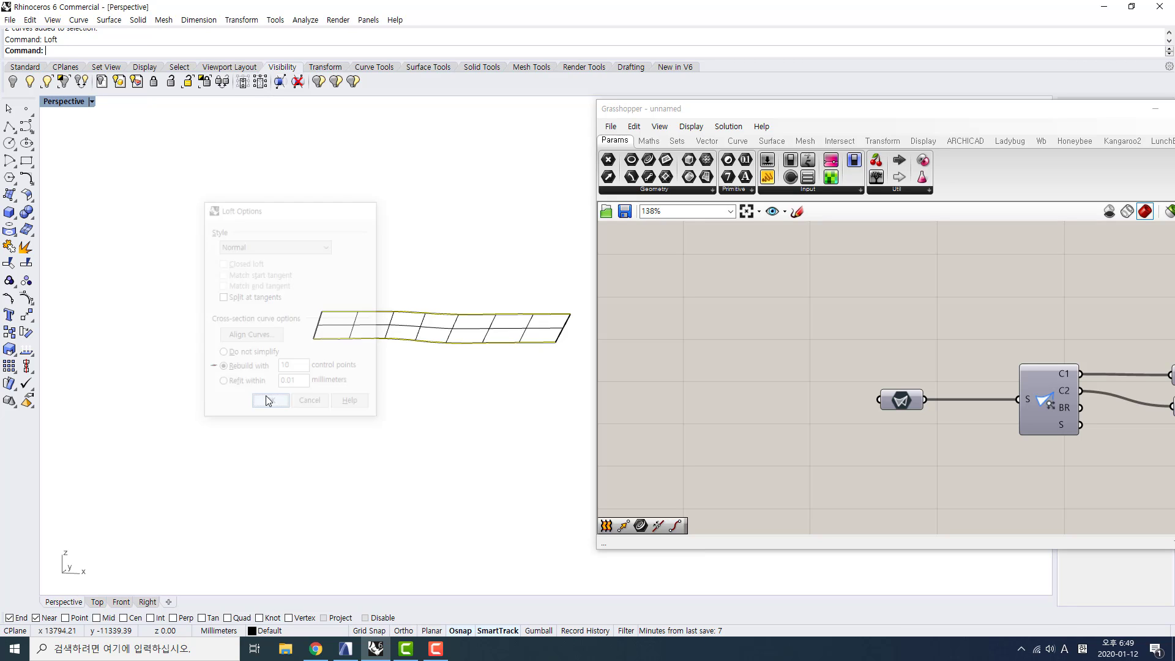
Place a Surface parameter beside the two Curve parameters in Grasshopper and assign the lofted Rhino surface to it
left_click(338, 333)
left_click_drag(848, 109, 463, 104)
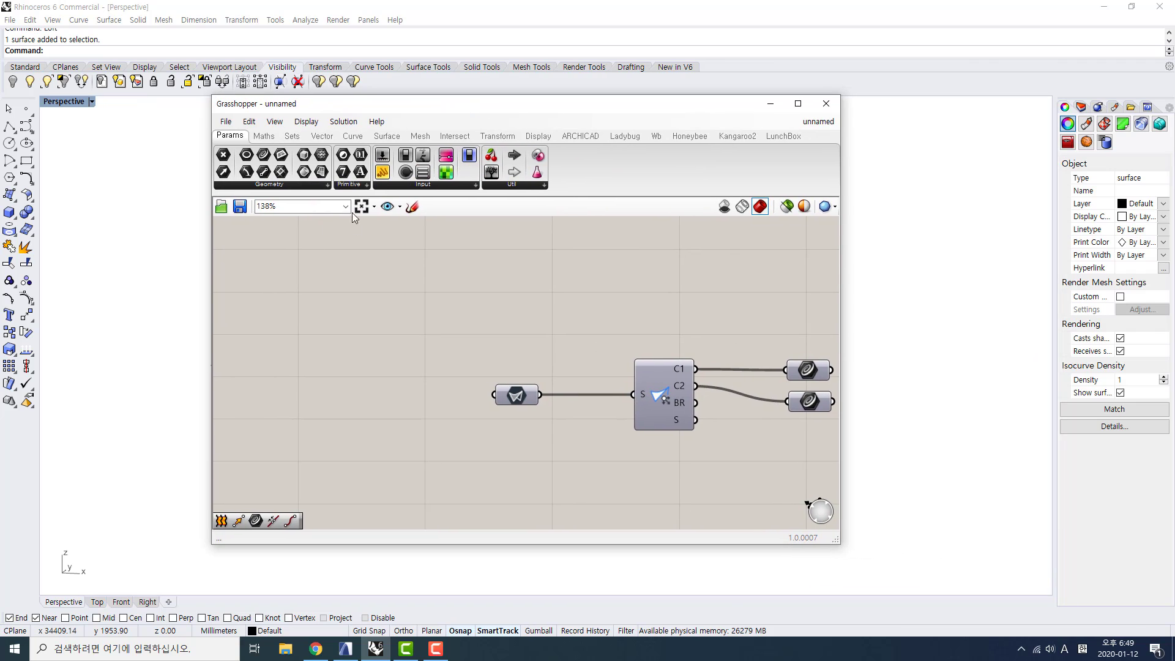
left_click_drag(323, 175, 355, 370)
scroll(355, 369, "down", 4)
left_click_drag(651, 388, 651, 388)
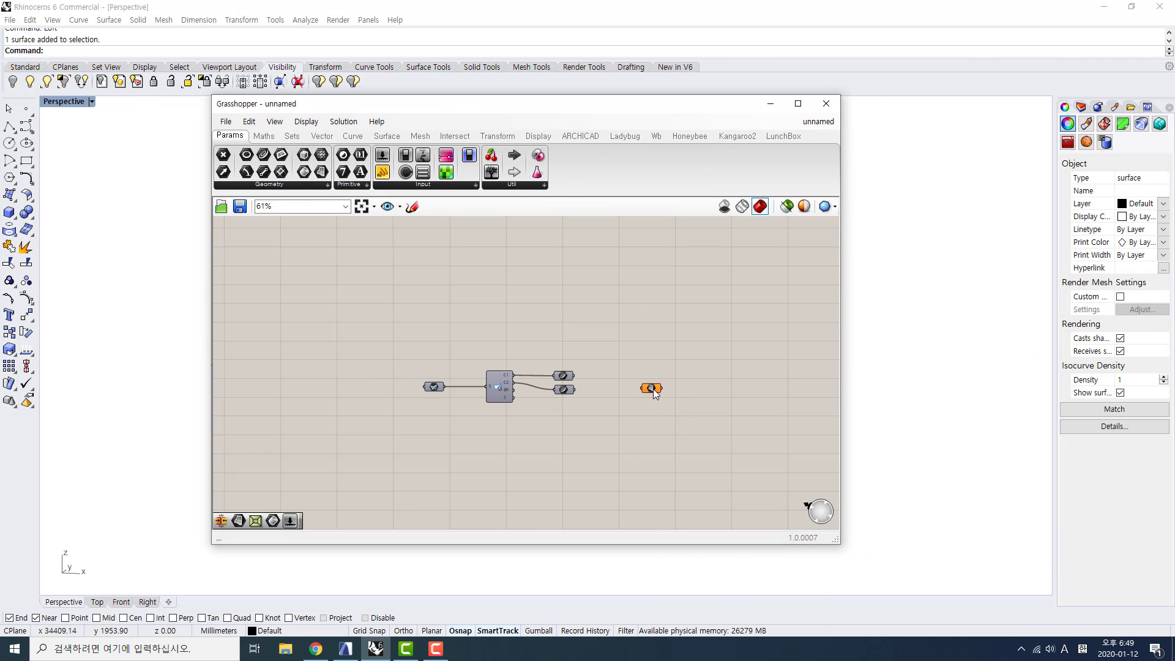
right_click(650, 388)
left_click(698, 540)
Move the floating Grasshopper window aside to look at the referenced surface in the Rhino viewport, and maximize it again
left_click_drag(535, 104, 908, 100)
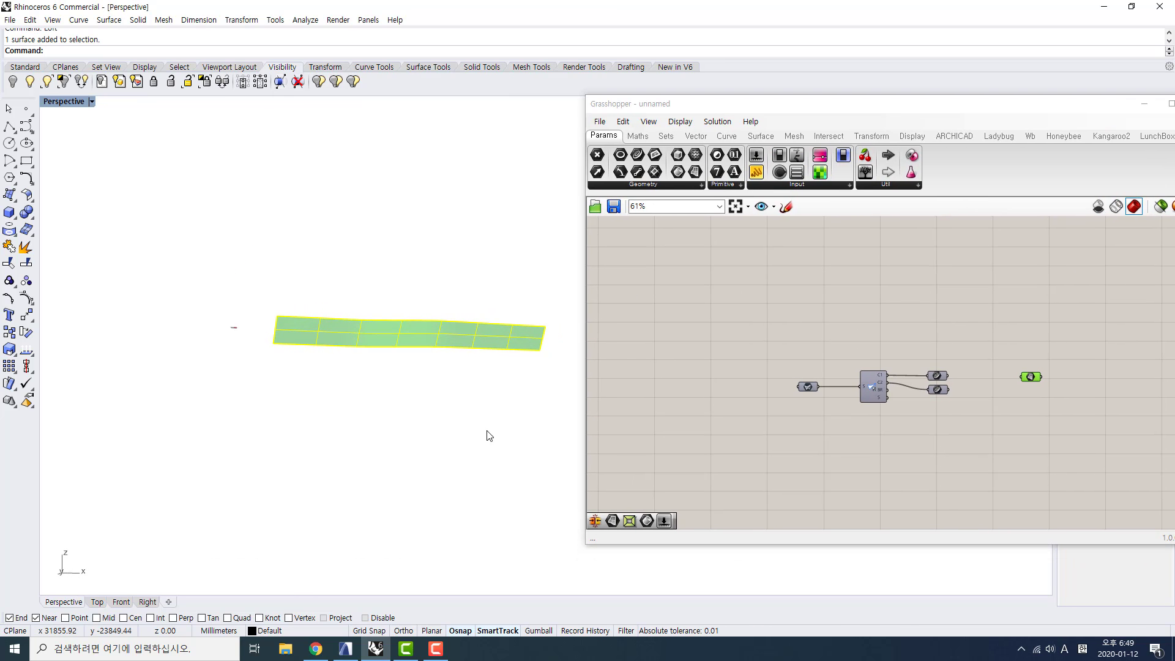
left_click_drag(774, 109, 353, 111)
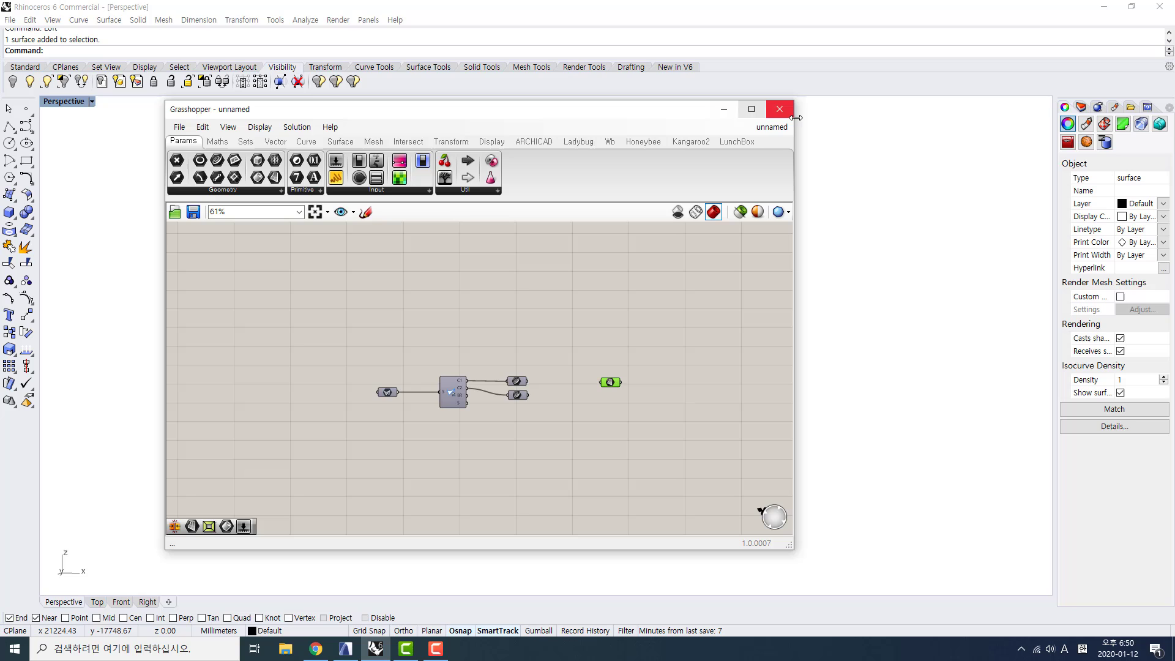
left_click(751, 109)
scroll(475, 279, "up", 4)
left_click_drag(421, 273, 330, 264)
left_click(1131, 7)
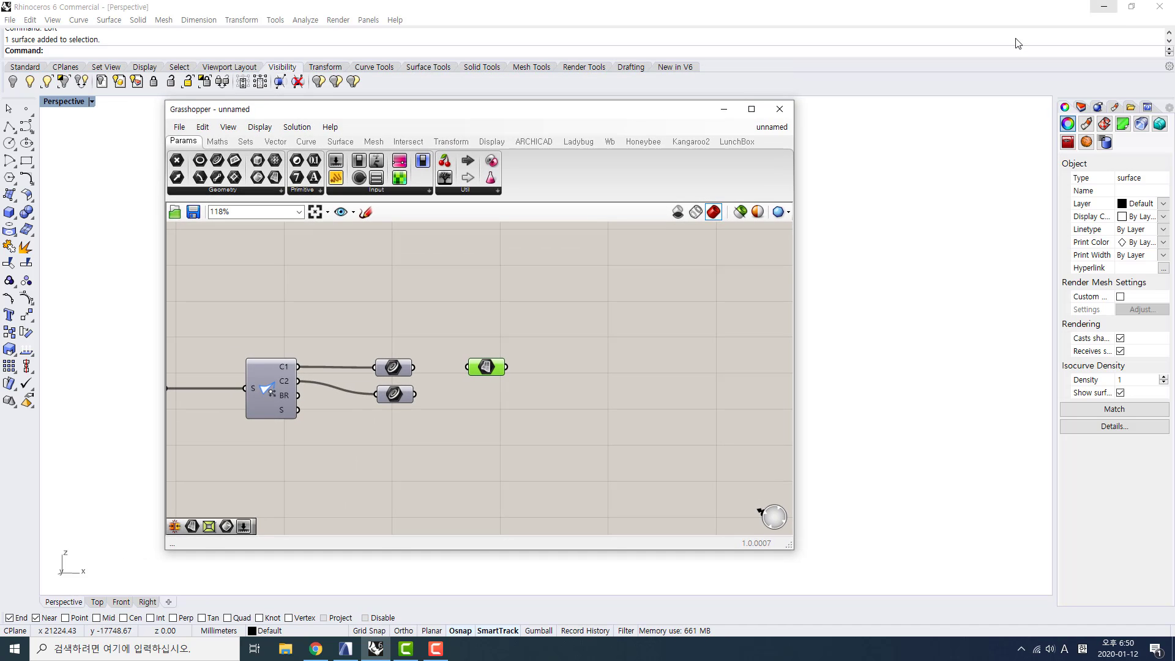
mouse_move(493, 119)
left_mouse_down()
mouse_move(879, 120)
mouse_move(476, 118)
left_mouse_up()
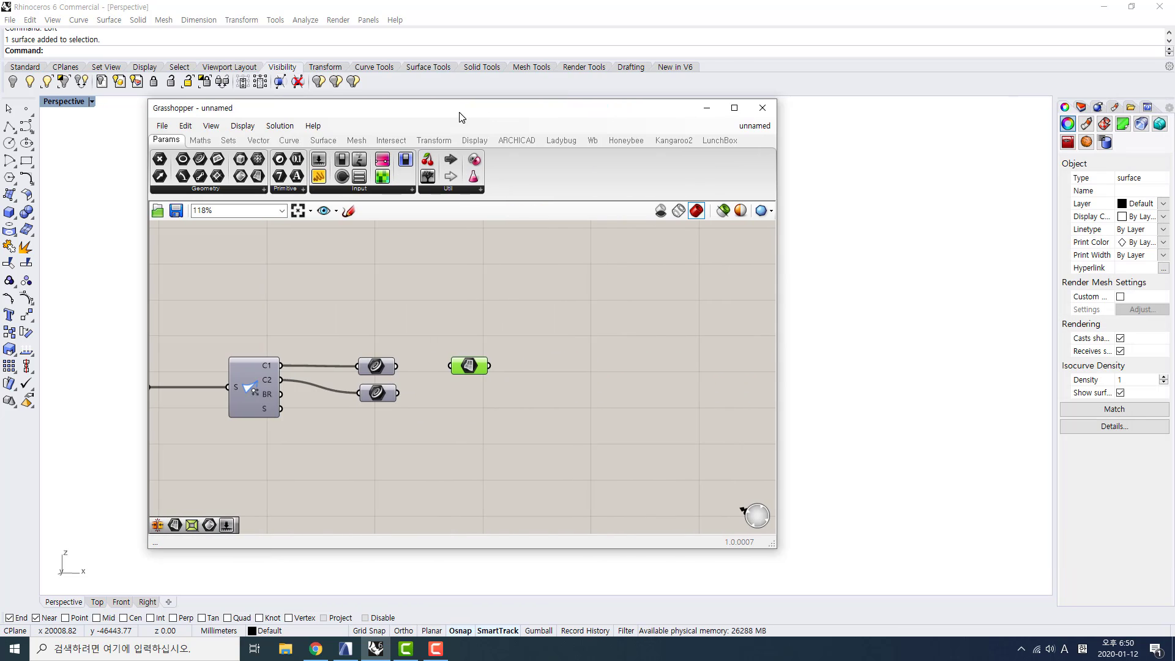
scroll(472, 302, "down", 1)
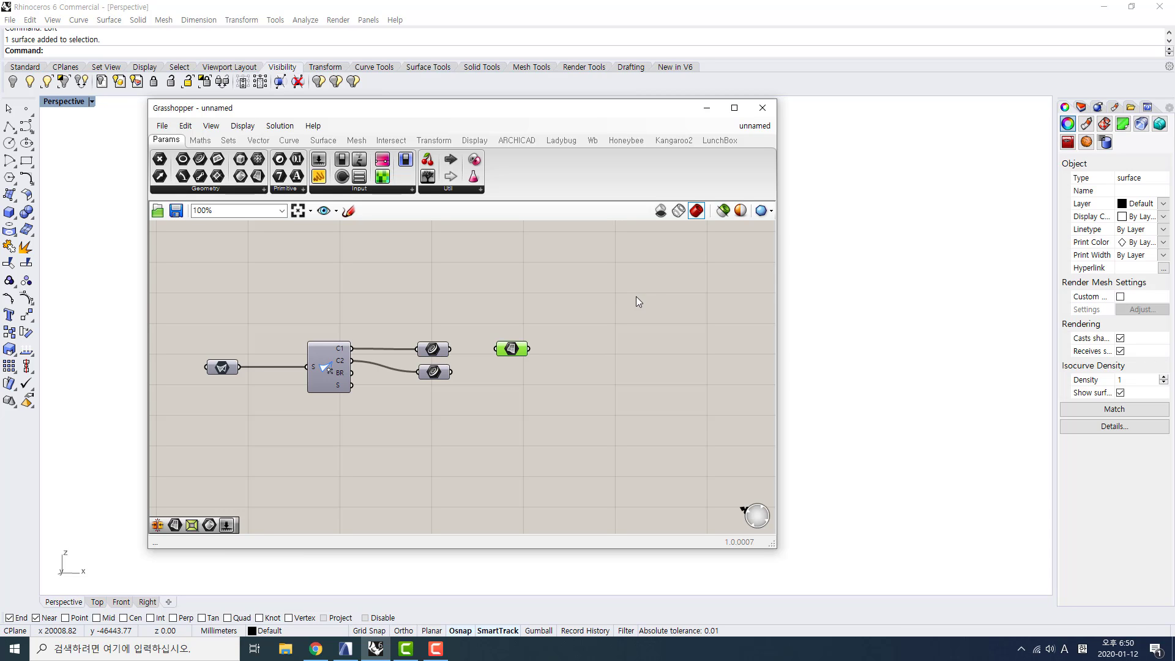
left_click(735, 108)
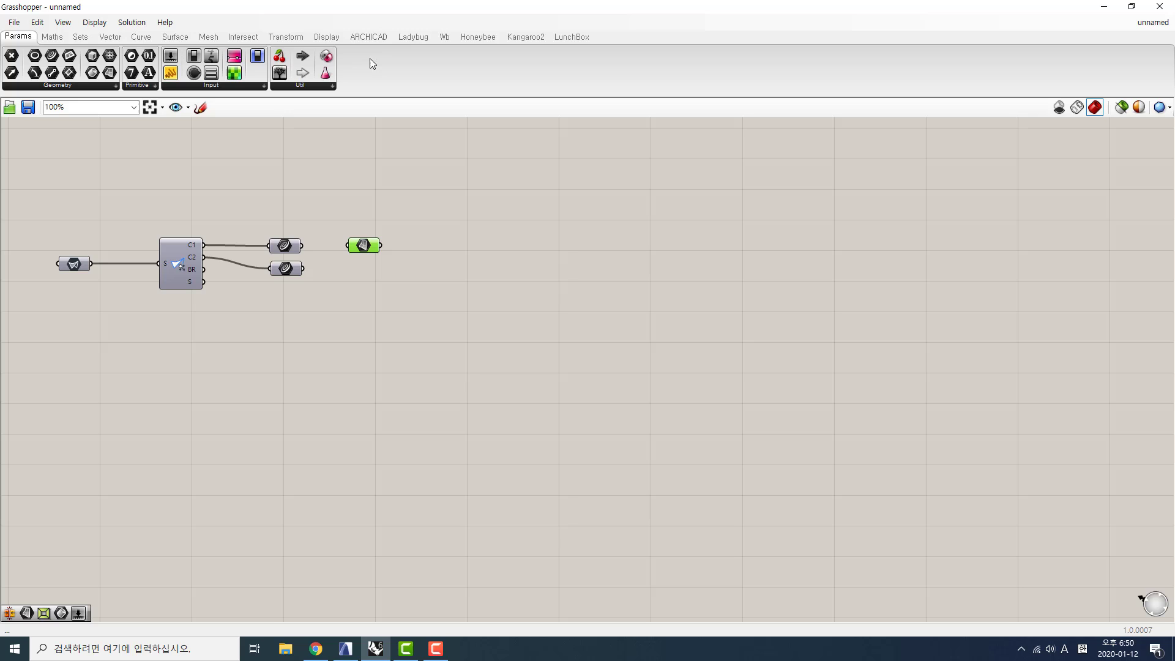
Add a LunchBox quad panels component to the canvas and move the Surface parameter close to its inputs
left_click(443, 36)
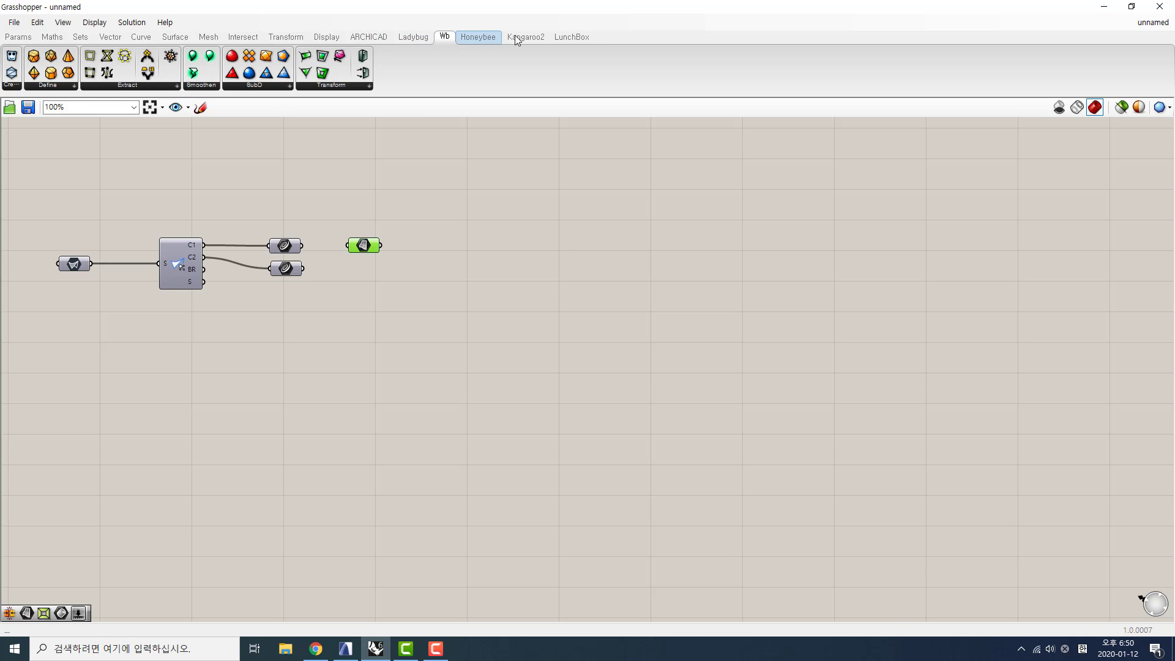
left_click(566, 36)
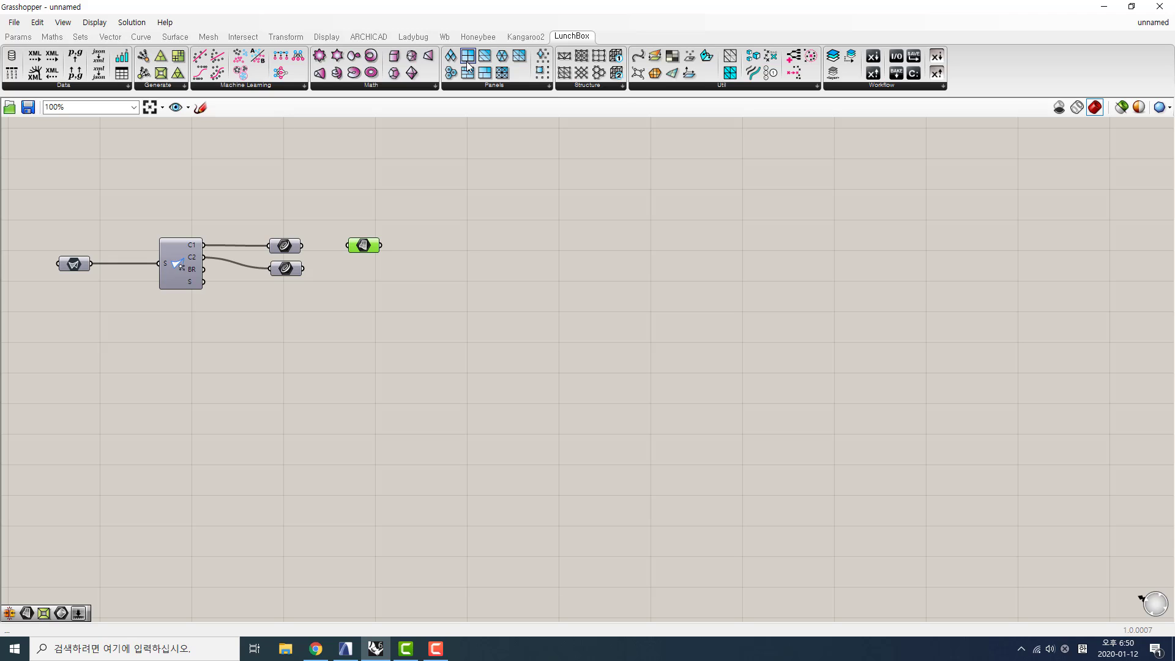
left_click_drag(467, 63, 573, 240)
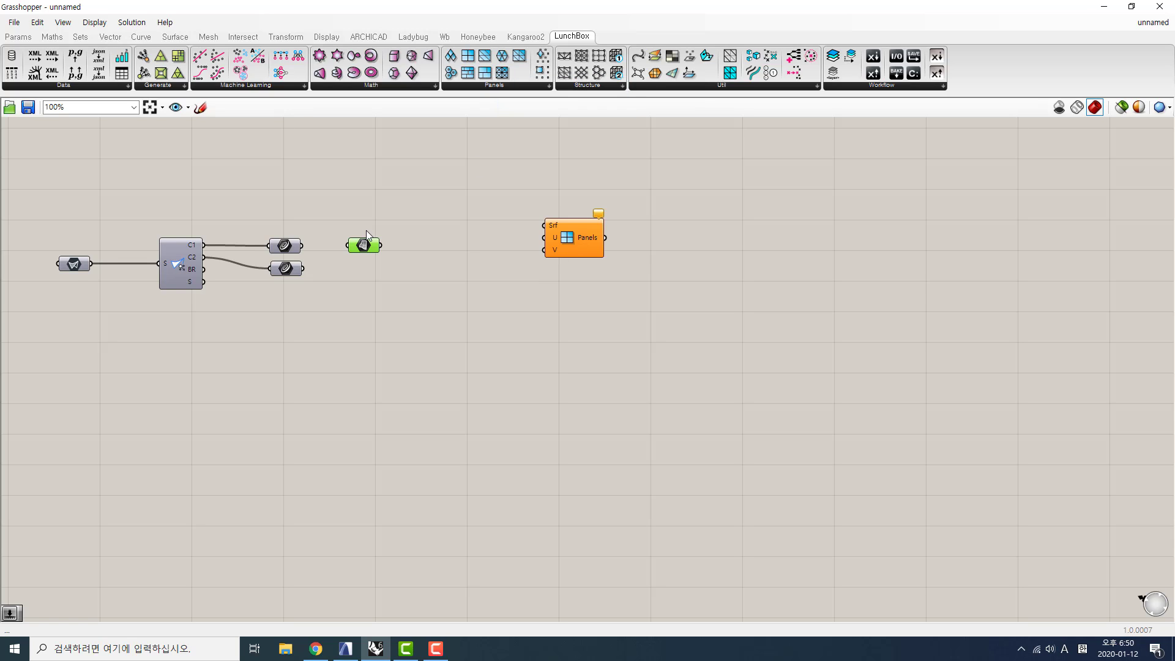
left_click_drag(370, 246, 590, 266)
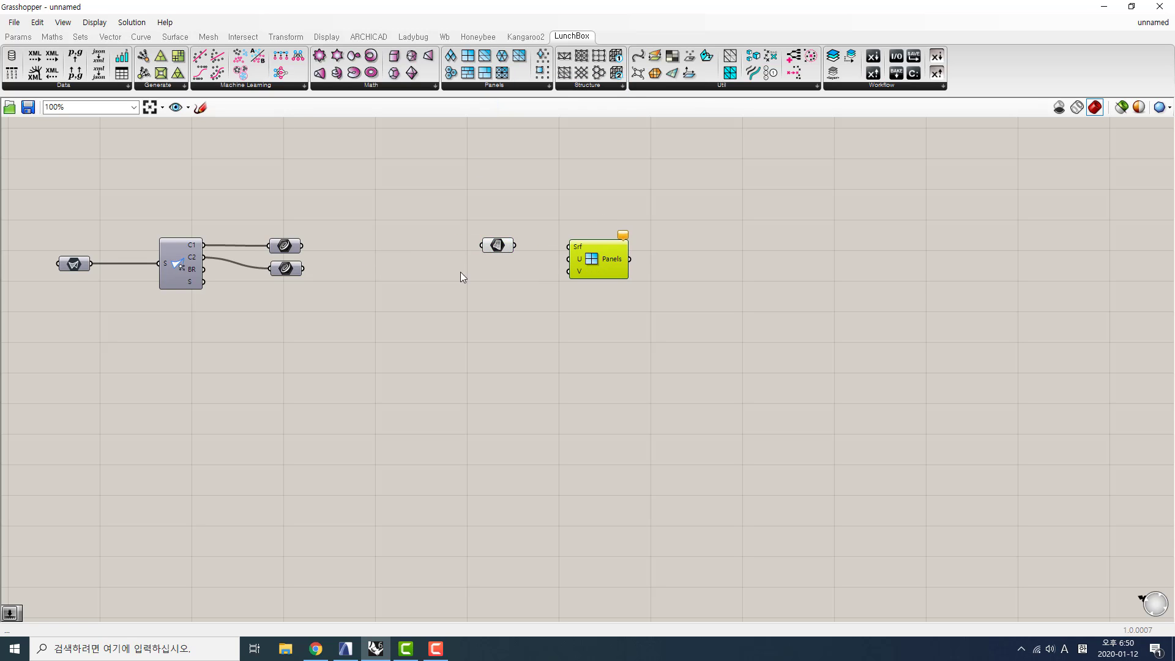
Group the shell parameter, the deconstruct component and both Curve parameters, and nudge the C2 Curve parameter down slightly
left_click_drag(322, 339, 38, 183)
middle_click(177, 260)
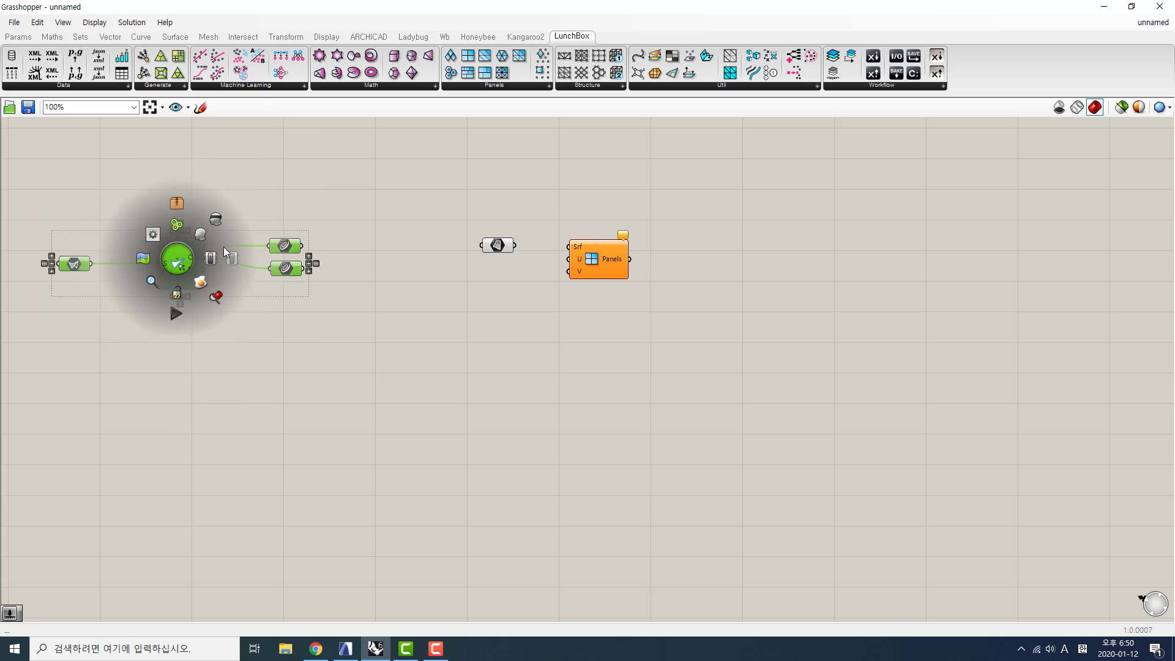
left_click(184, 229)
left_click_drag(290, 275, 287, 279)
Connect the Surface parameter to the Srf input of the quad panels component
left_click(497, 252)
left_click_drag(499, 254, 635, 272)
left_click(480, 318)
left_click(501, 351)
Create a number slider with the value 20, duplicate it, and connect the sliders to the panels component's U and V inputs
double_click(500, 350)
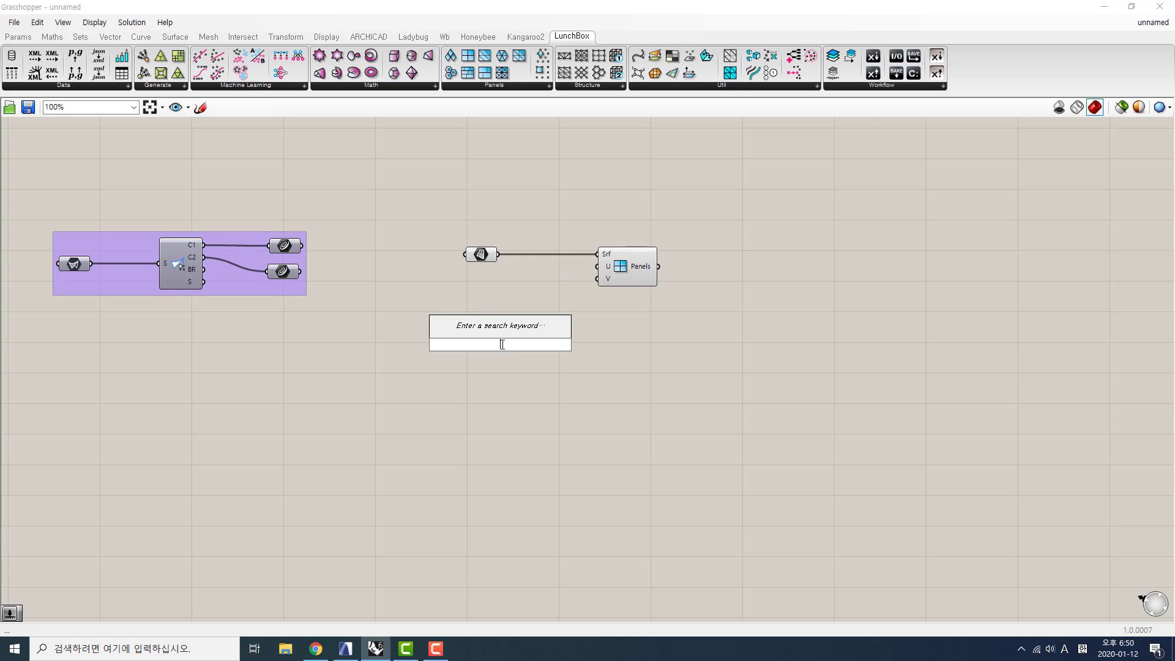
type("20")
key("Return")
left_click_drag(514, 337, 597, 279)
key("ctrl+c")
key("ctrl+v")
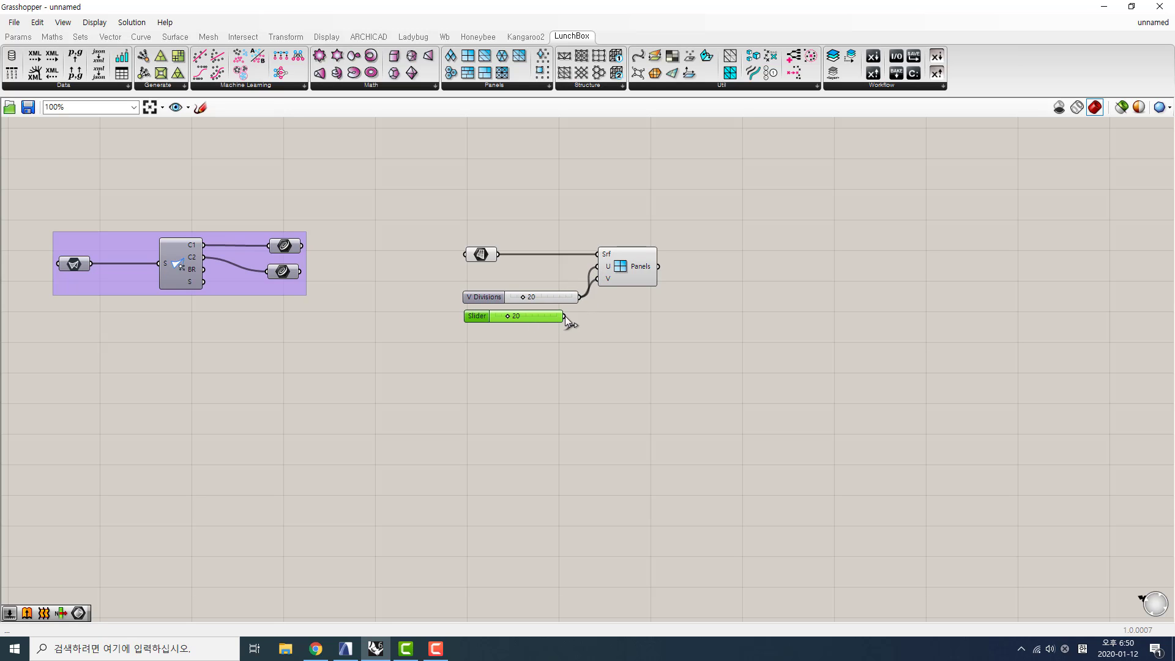
left_click_drag(564, 315, 598, 267)
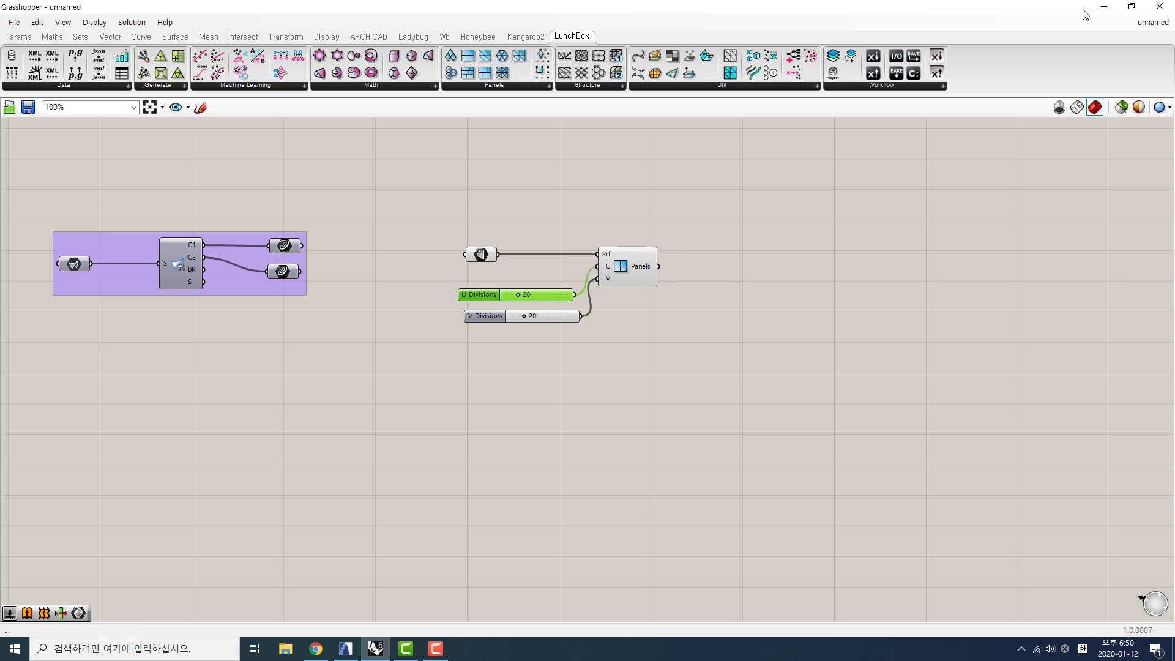
Restore the Grasshopper window and move it aside to examine the panelled surface in the Rhino viewport
left_click(1132, 7)
left_click_drag(549, 114, 966, 104)
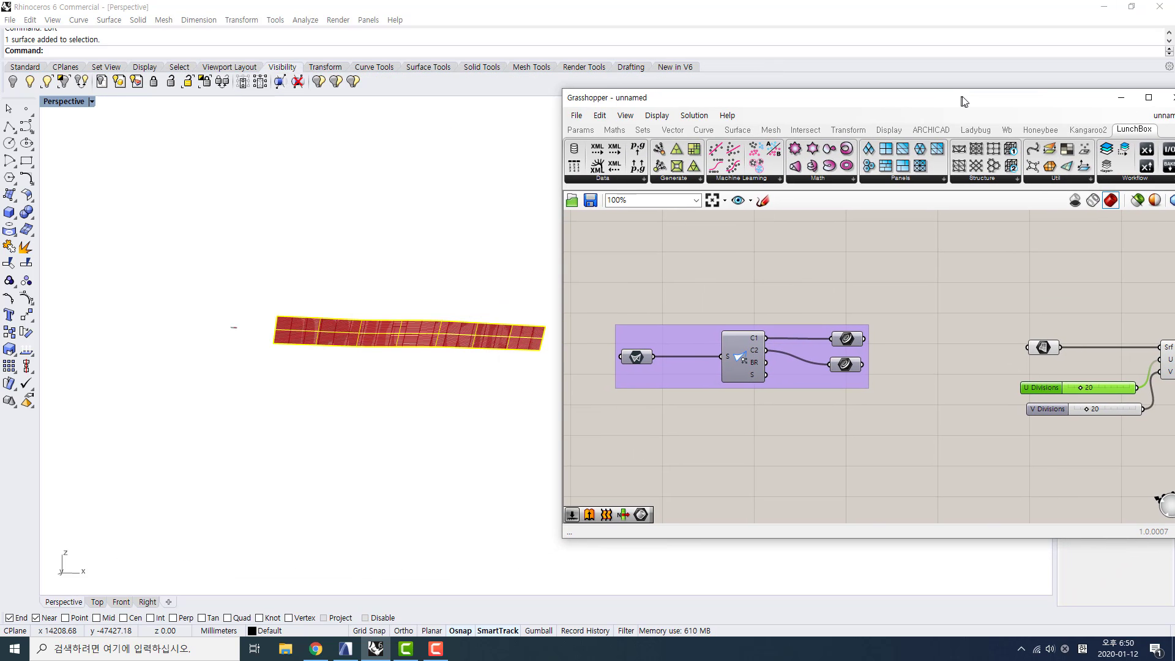
scroll(310, 273, "up", 5)
scroll(294, 239, "down", 8)
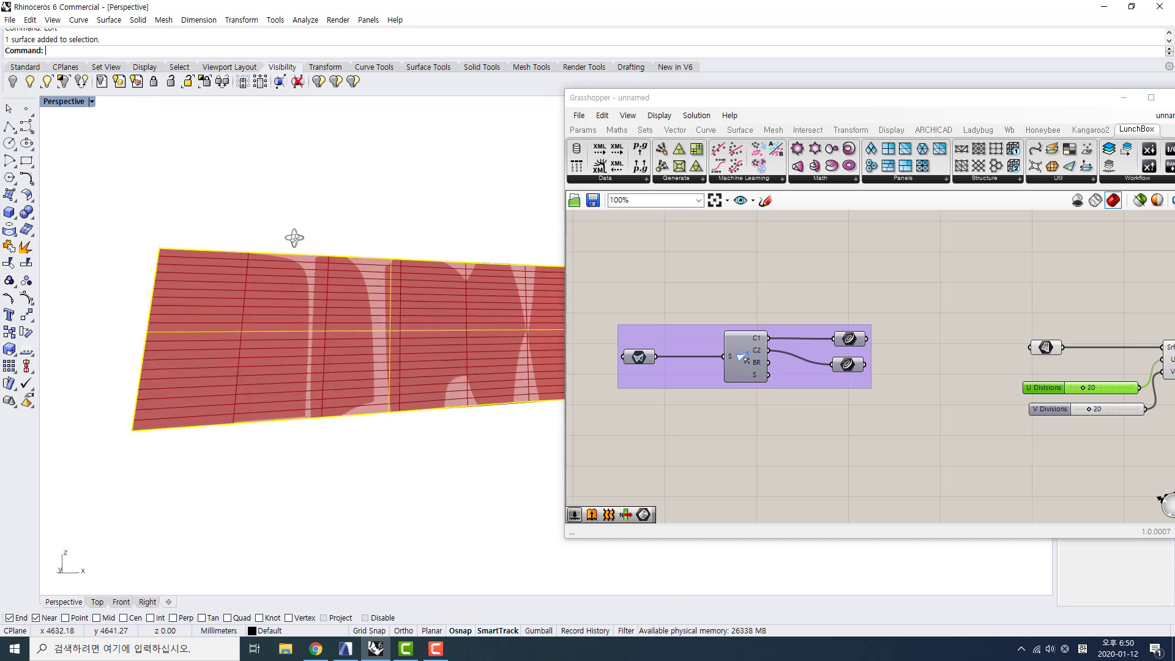
scroll(279, 298, "up", 3)
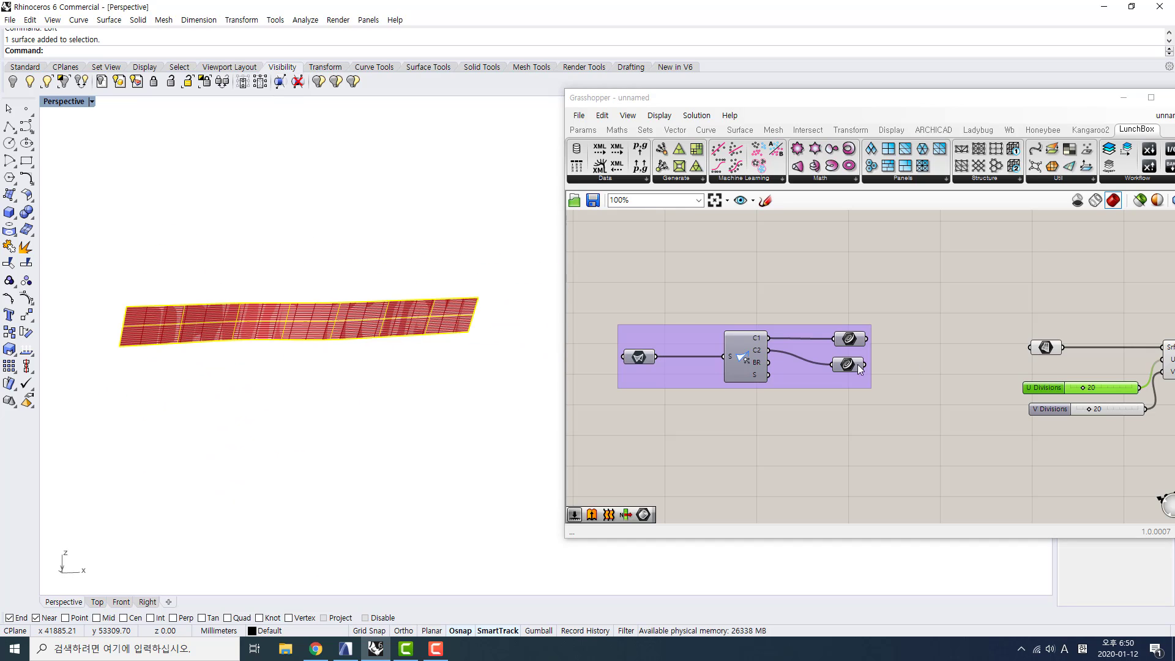
Set the V Divisions slider to 28 and the U Divisions slider to 10
left_click_drag(1090, 407, 1099, 412)
double_click(1109, 406)
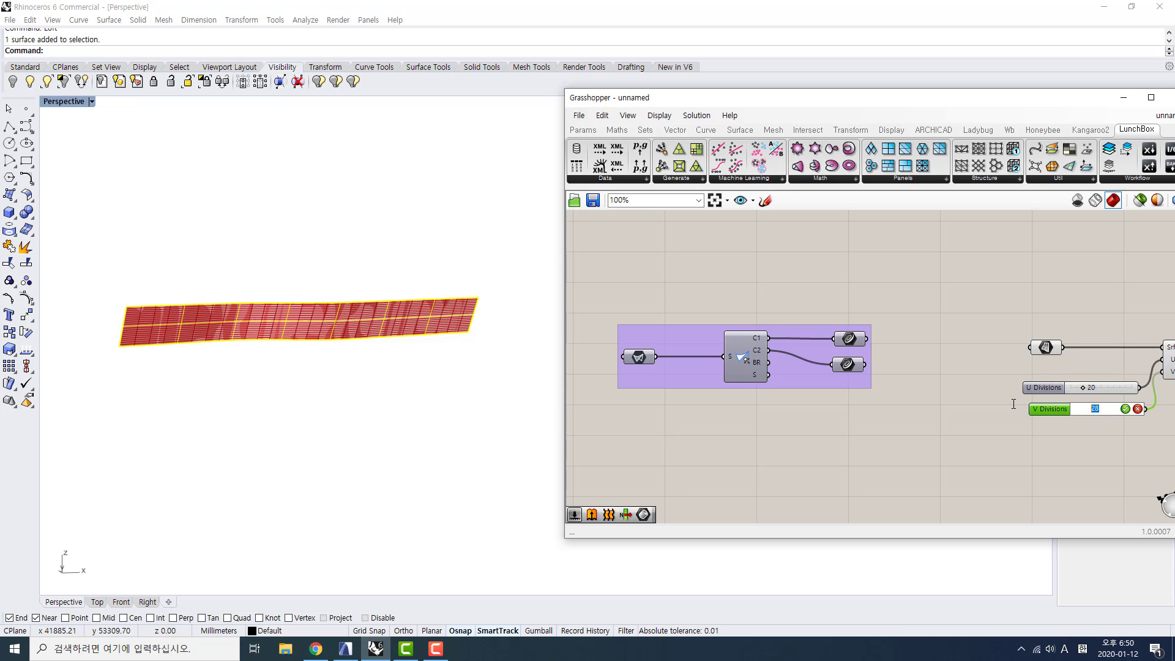
key("Escape")
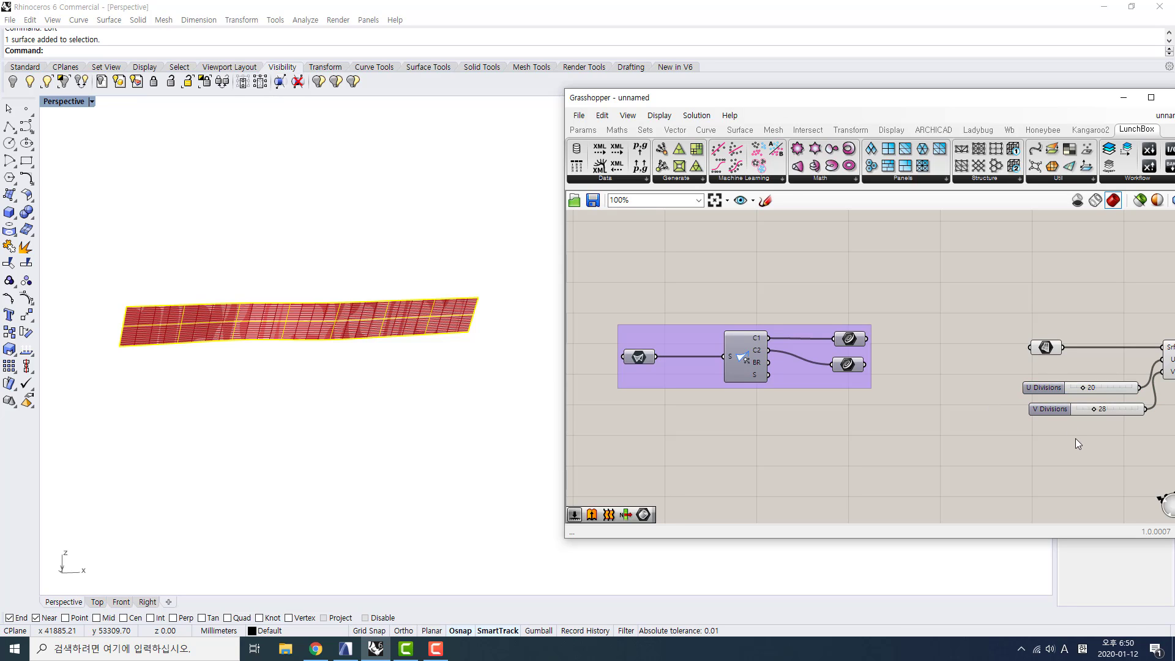
double_click(1100, 387)
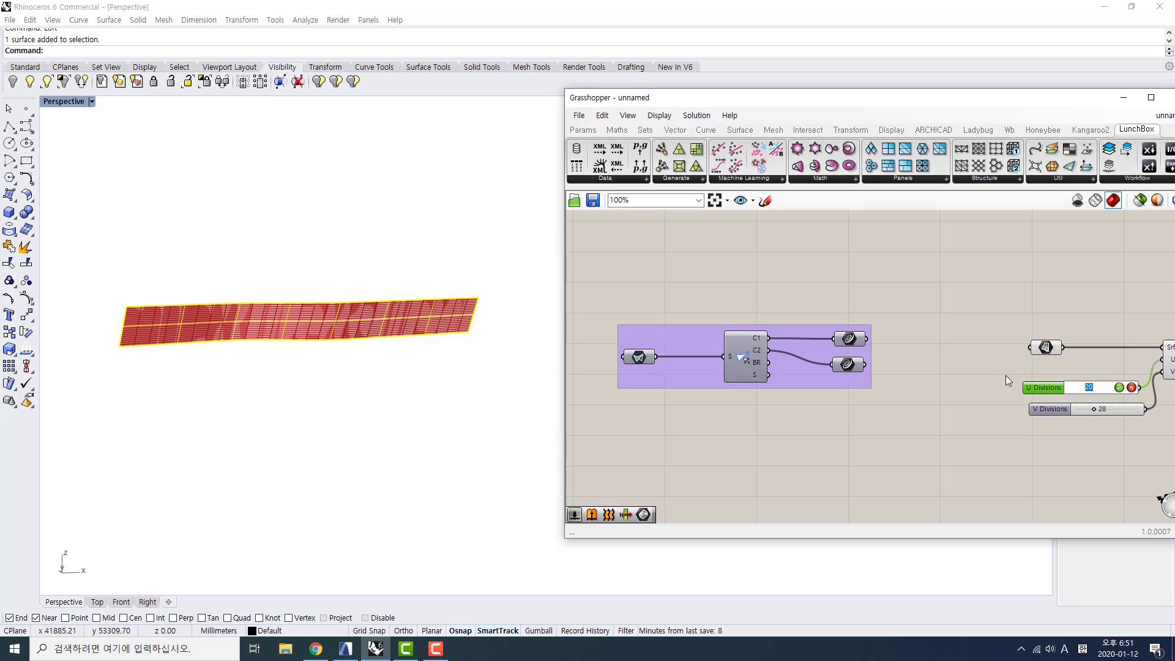
type("10")
left_click(1119, 387)
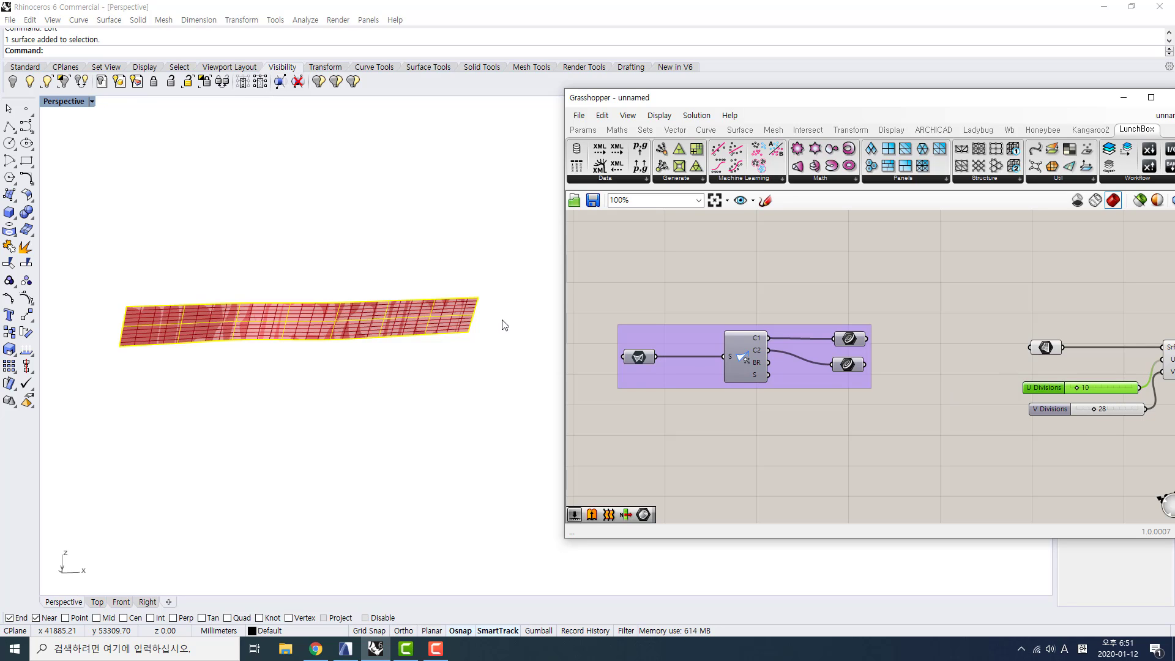
Turn off the preview of the Surface parameter and examine the quad panels up close in the Rhino viewport
scroll(273, 318, "up", 3)
scroll(426, 371, "down", 2)
left_click(1045, 347)
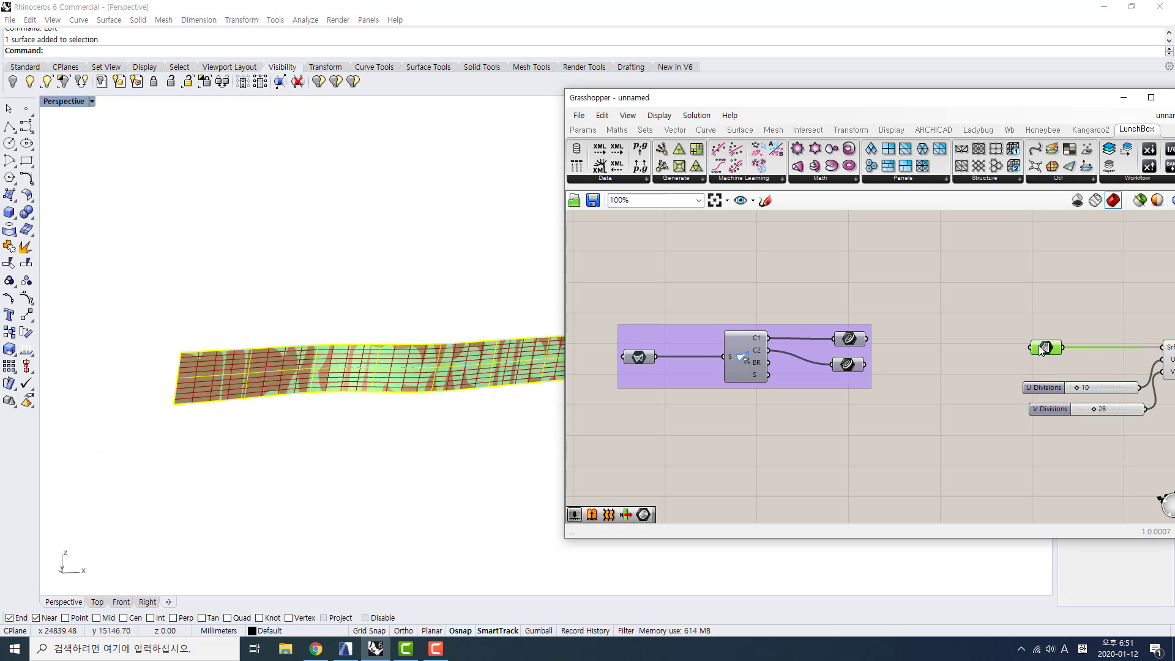
middle_click(1043, 345)
left_click(1080, 313)
right_click_drag(365, 436, 284, 556)
scroll(197, 393, "up", 5)
scroll(225, 395, "down", 2)
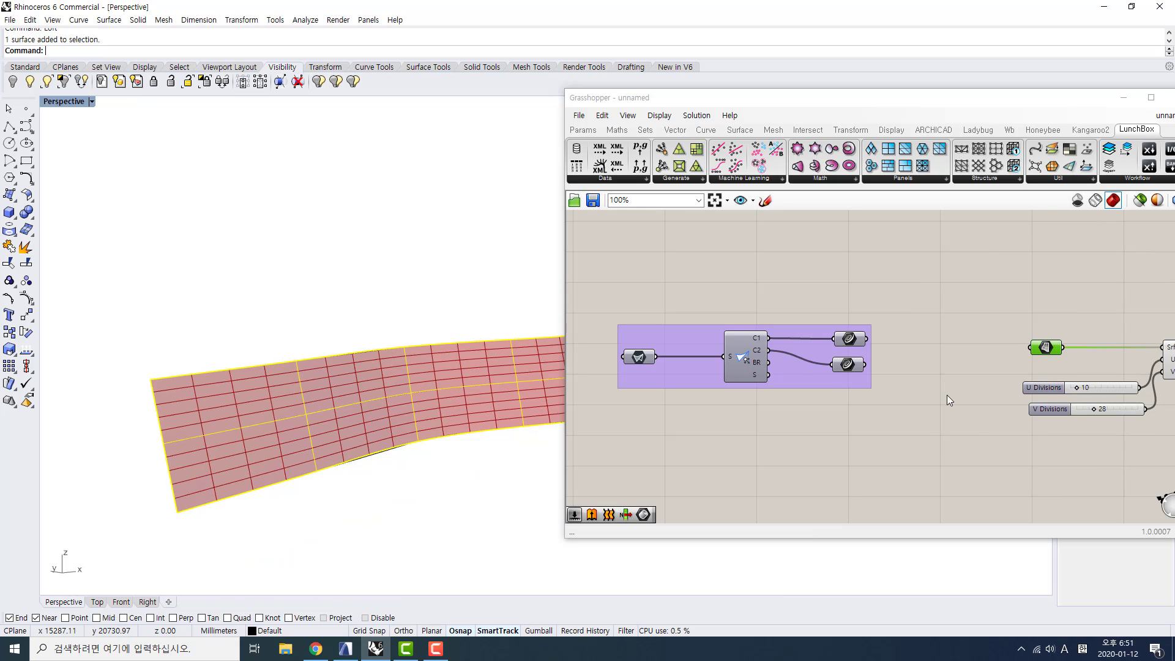
Inspect the panels while adjusting V Divisions to 43 and finally 40, and align that slider under the U Divisions slider
left_click(1156, 370)
right_click_drag(472, 425, 419, 469)
left_click_drag(1071, 409, 1082, 409)
scroll(373, 374, "down", 5)
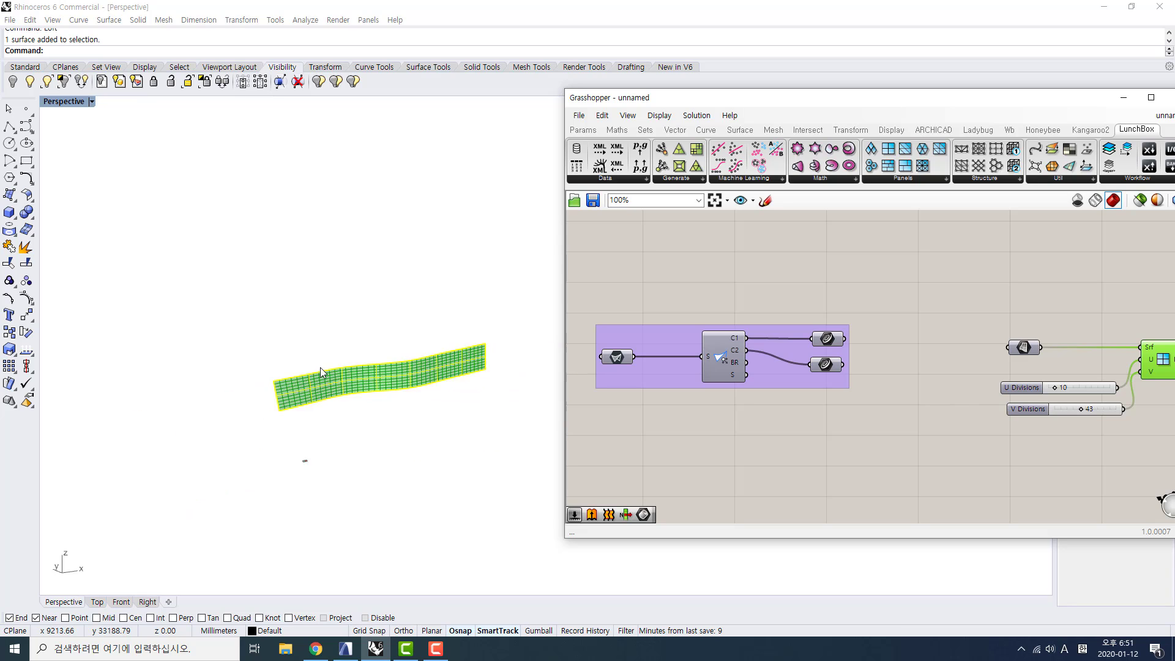
scroll(429, 371, "up", 3)
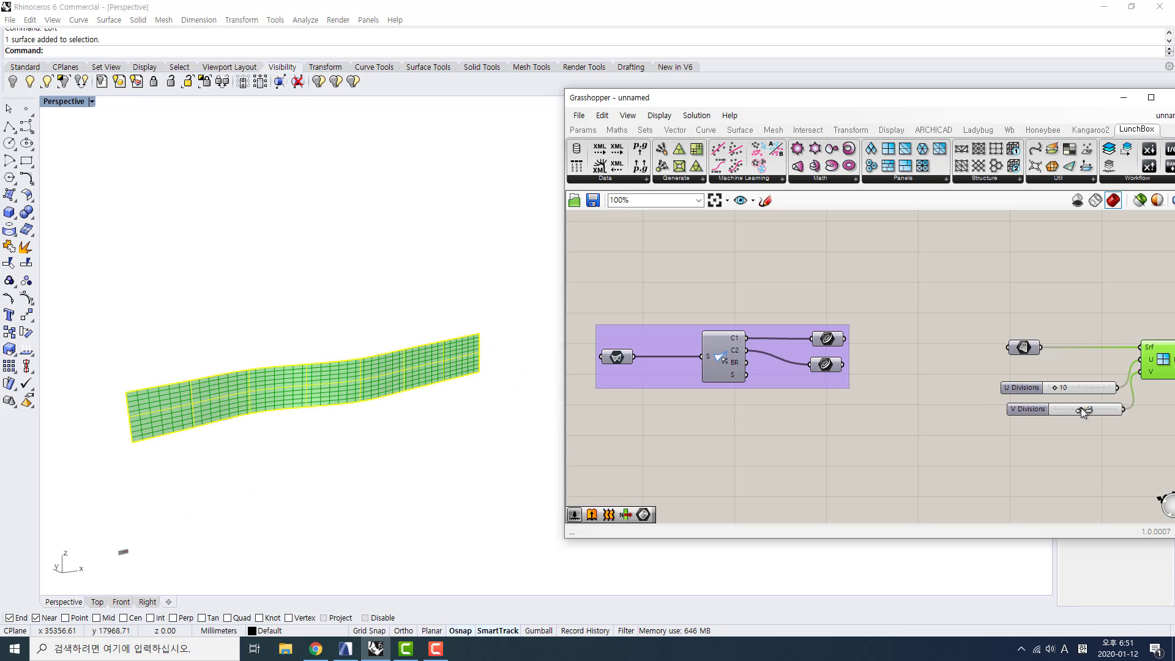
left_click_drag(1080, 407, 1034, 406)
left_click(1041, 409)
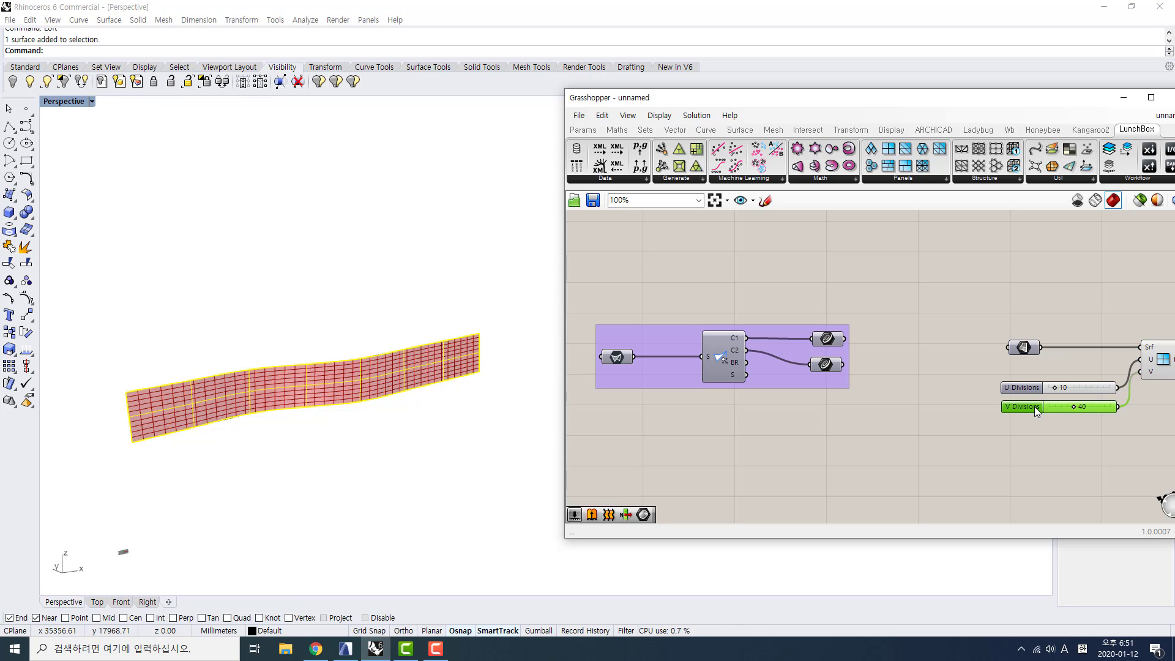
Maximize the Grasshopper window, add a List Length component and feed it the Panels output of the quad panel component
left_click_drag(921, 107, 533, 102)
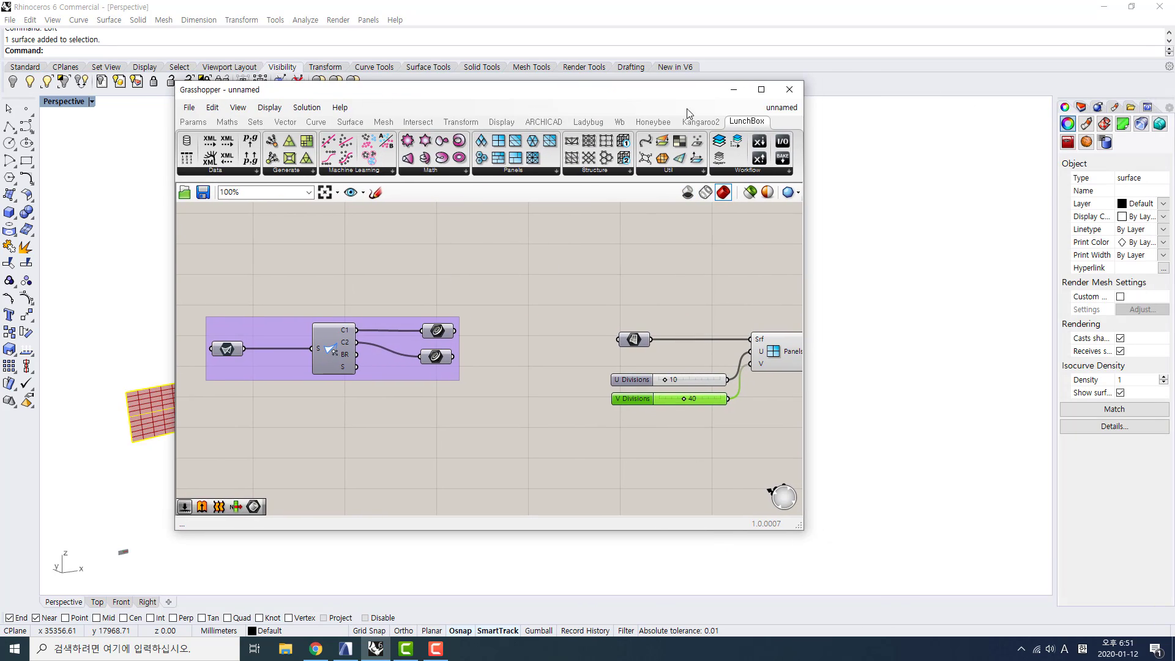
double_click(533, 92)
scroll(370, 334, "down", 4)
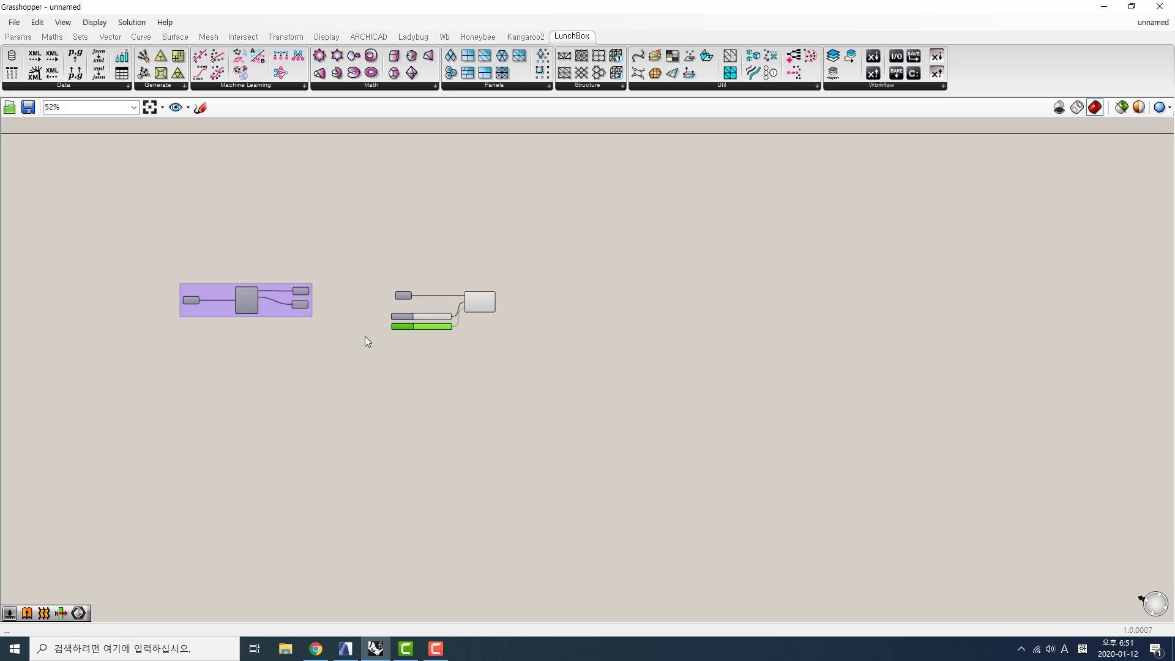
scroll(550, 359, "up", 3)
double_click(600, 380)
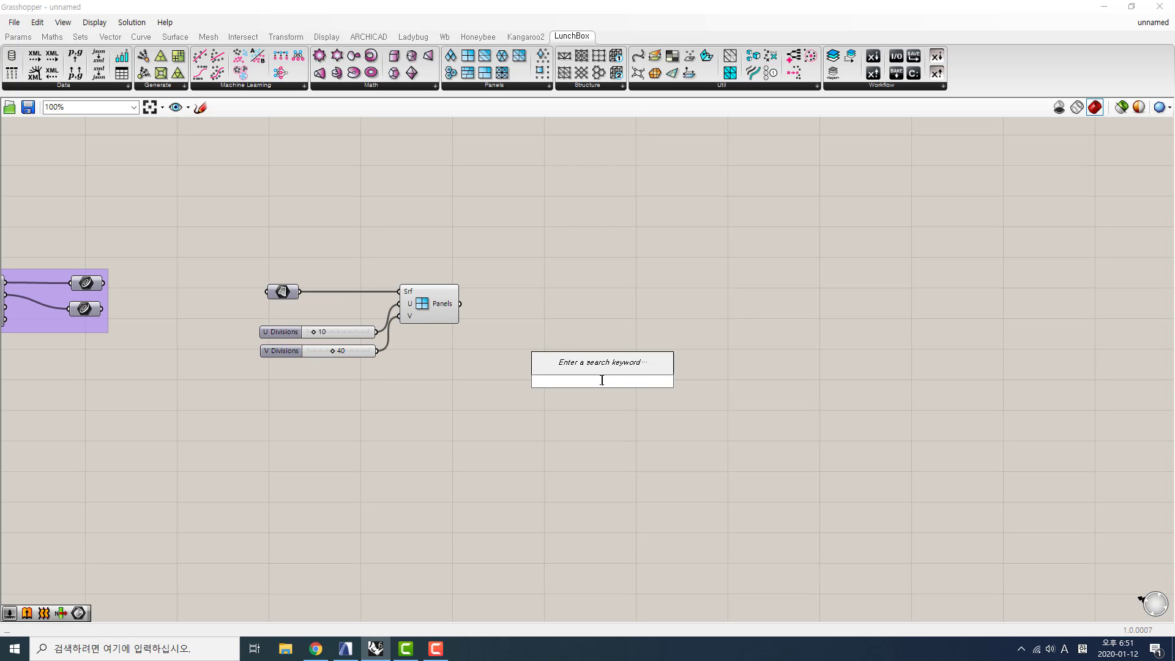
type("list len")
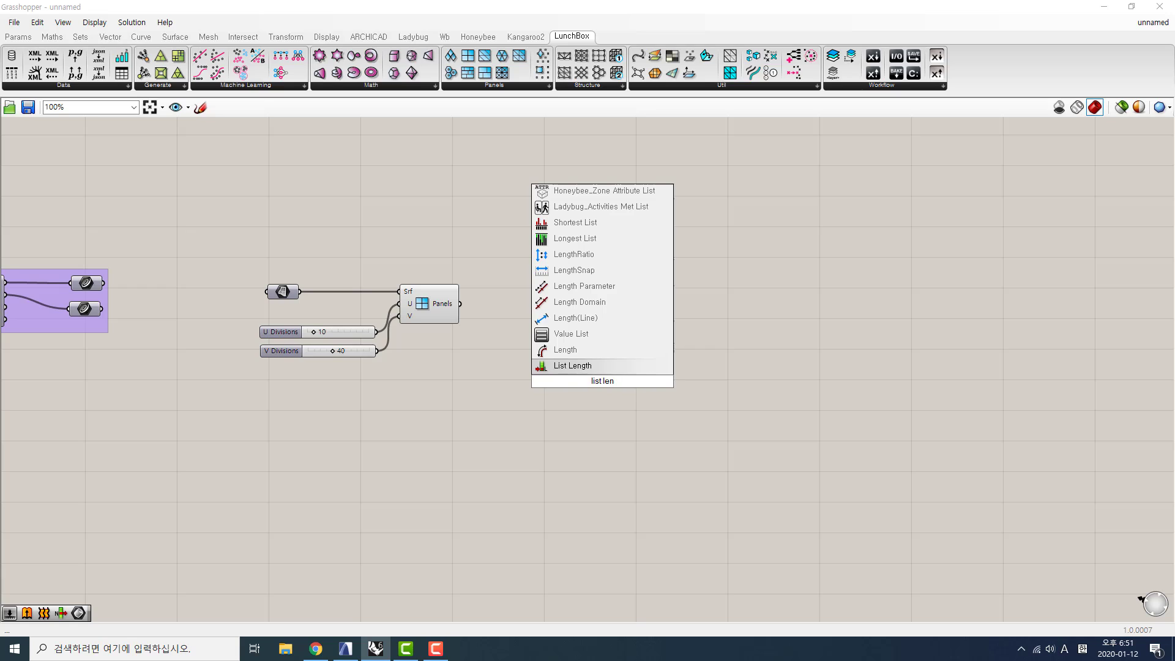
key("Up")
key("Down")
key("Return")
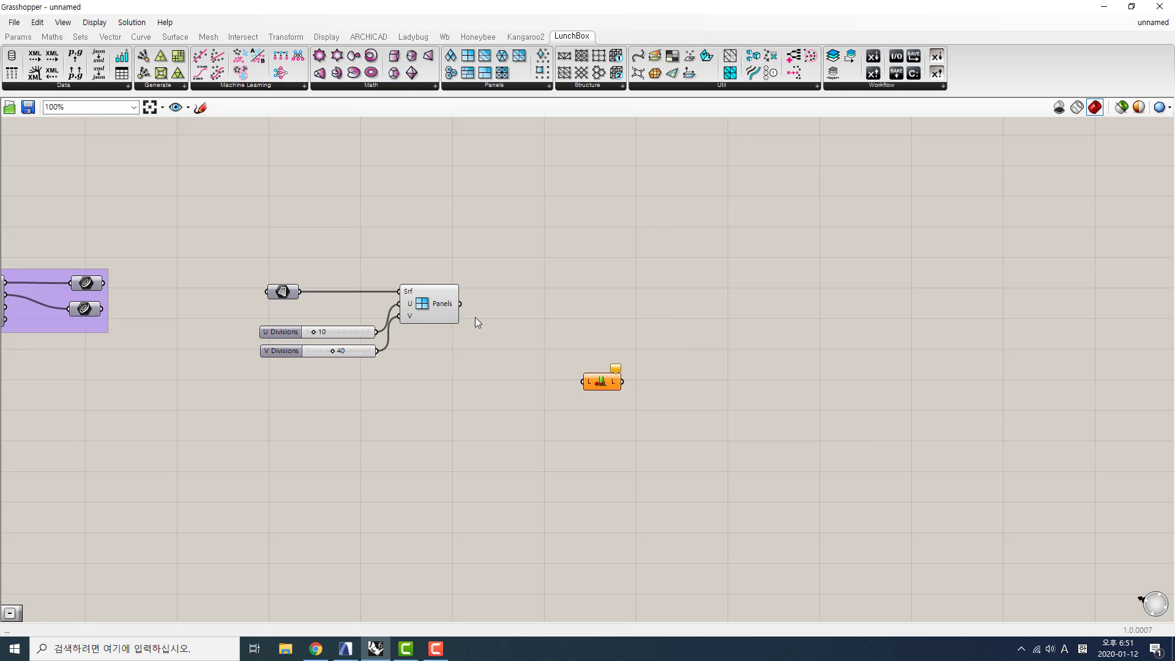
left_click_drag(463, 300, 583, 382)
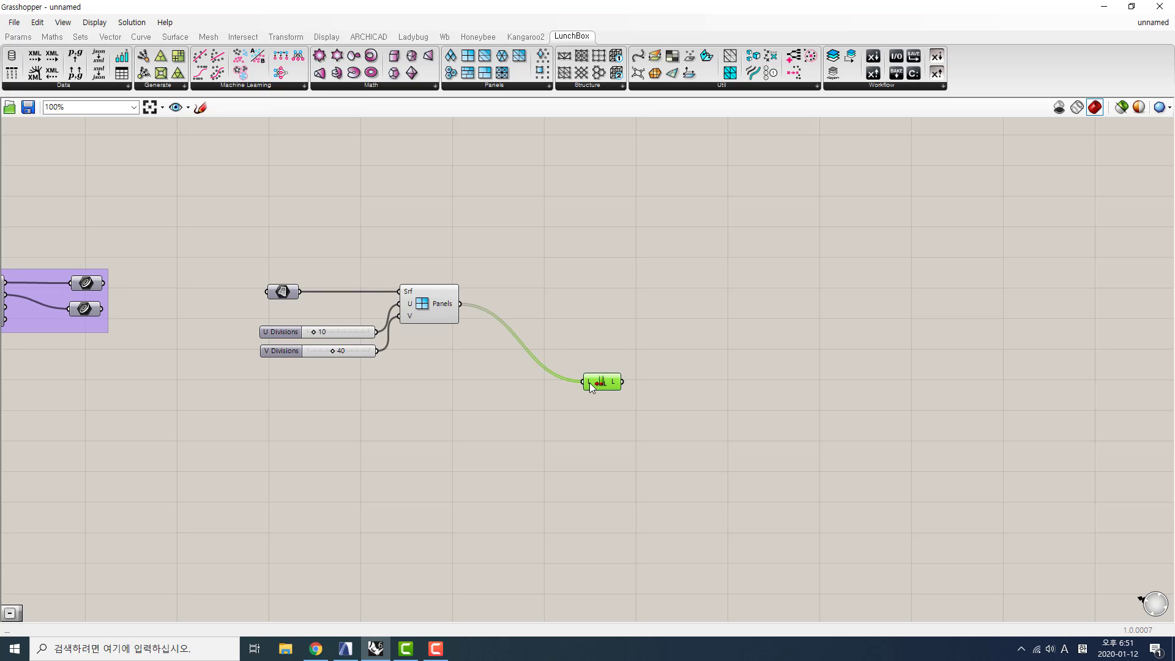
Add a Series component and connect the List Length output to its count input C
double_click(745, 390)
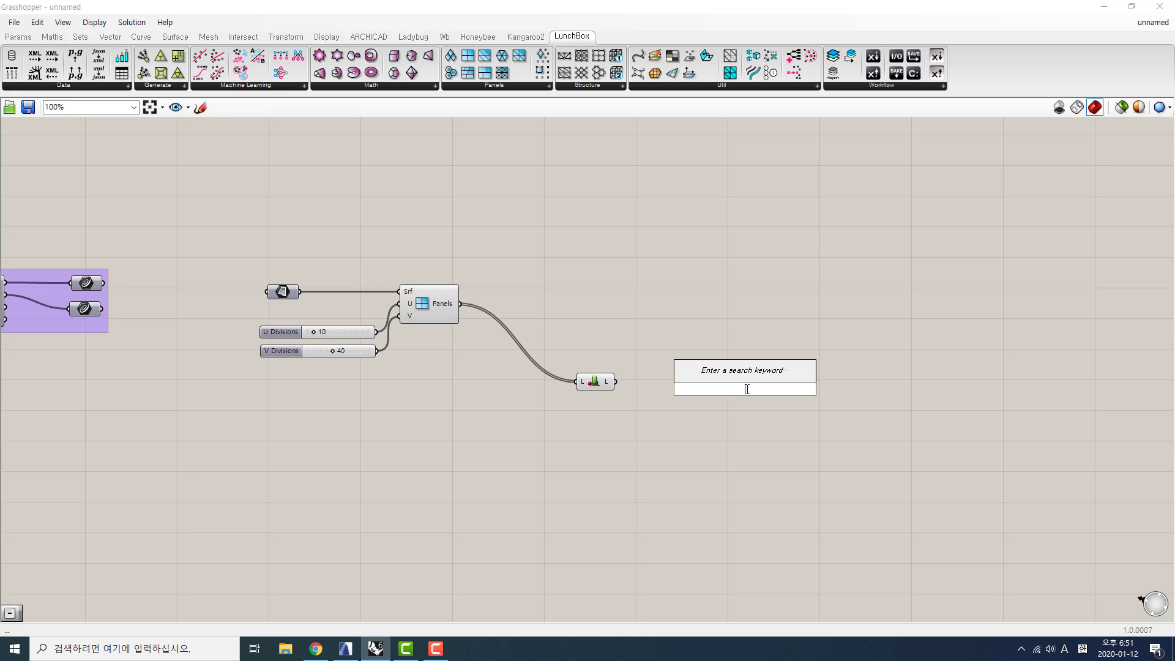
type("ser")
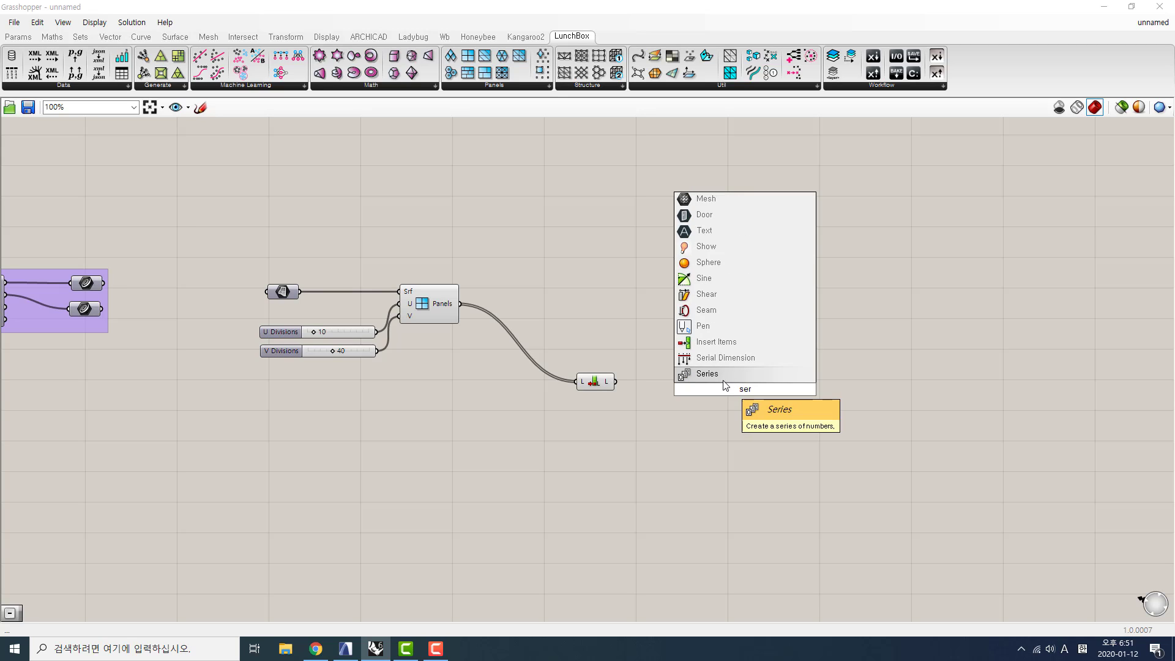
key("Return")
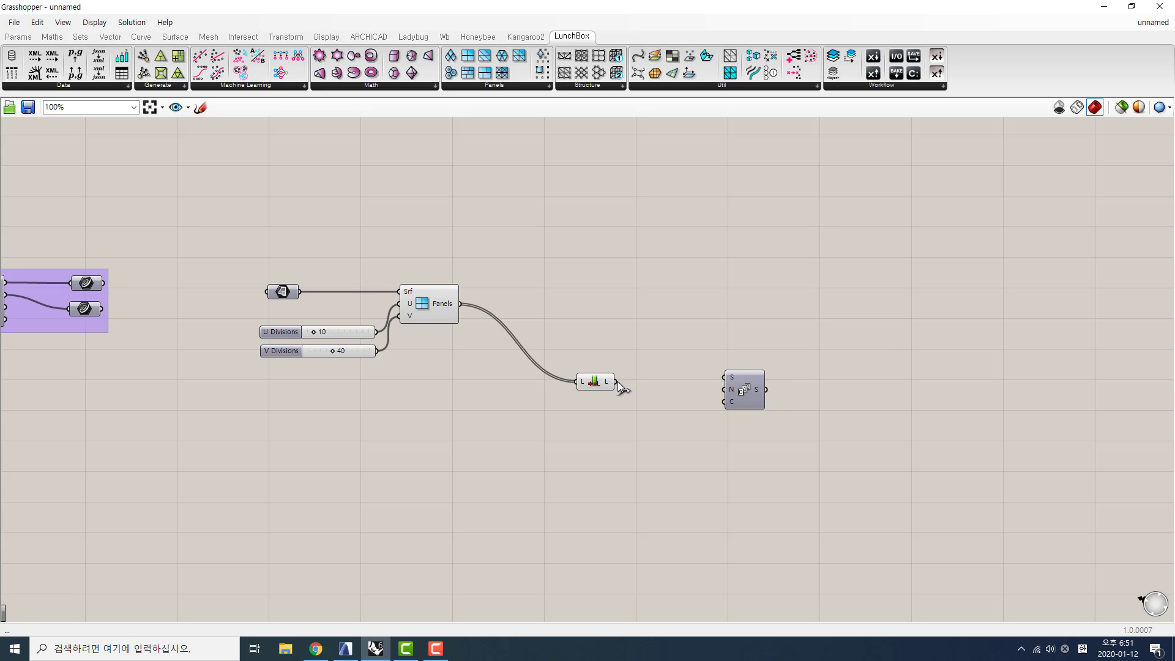
left_click_drag(616, 381, 727, 383)
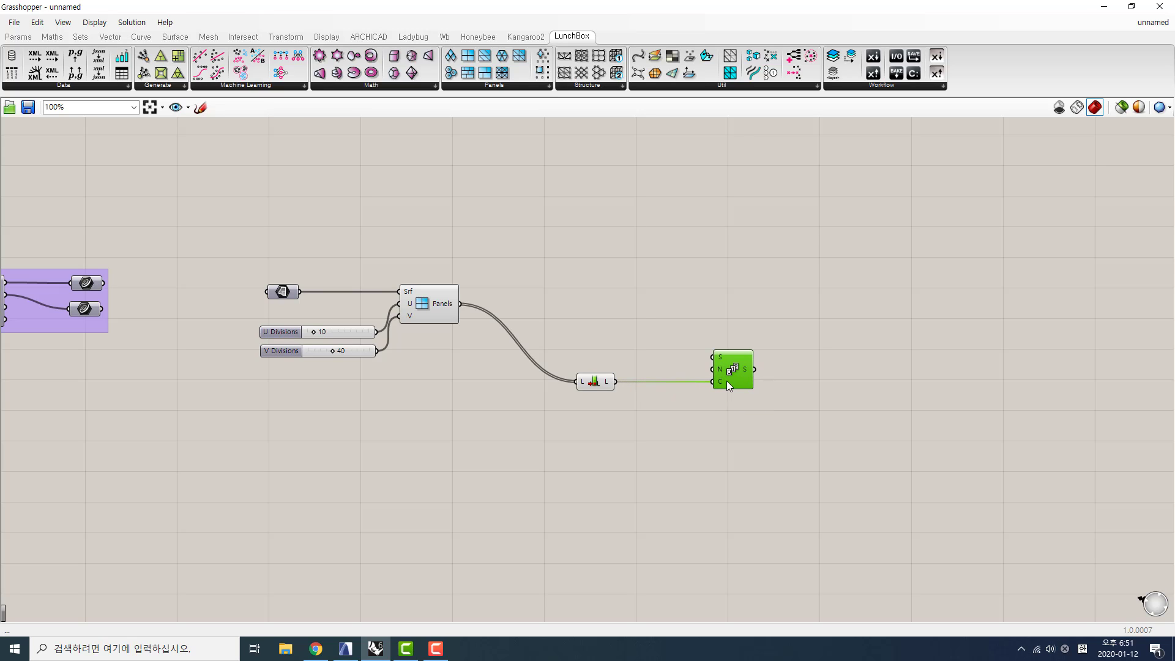
Add a Random Split List component and connect the Series output to its list input L
double_click(853, 358)
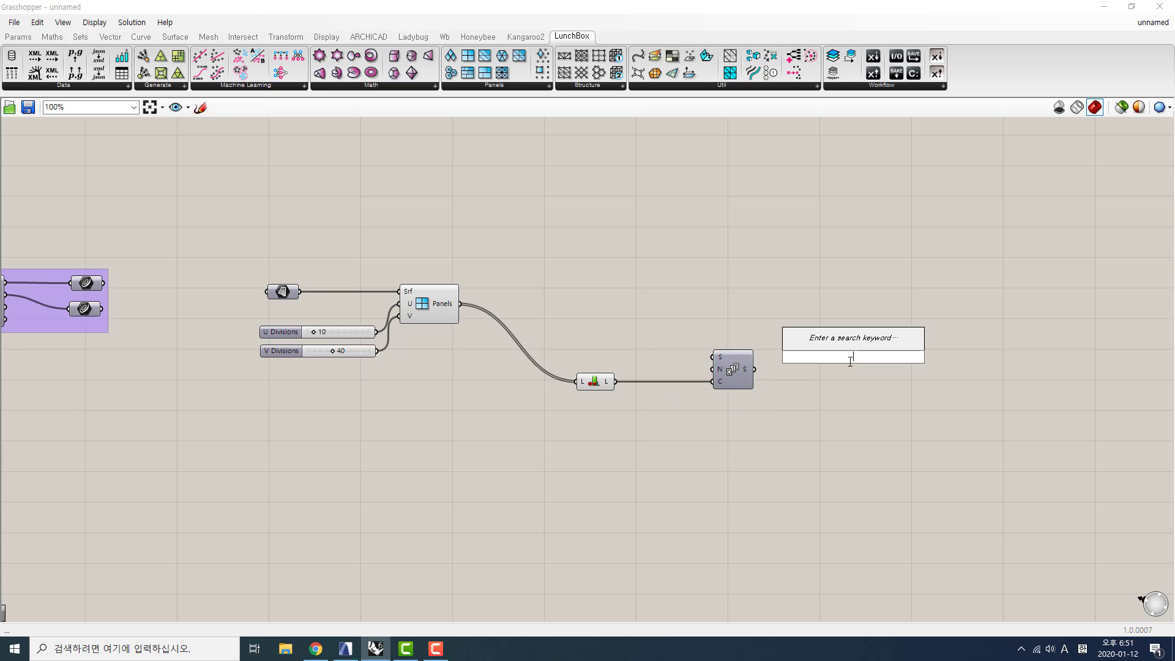
type("random")
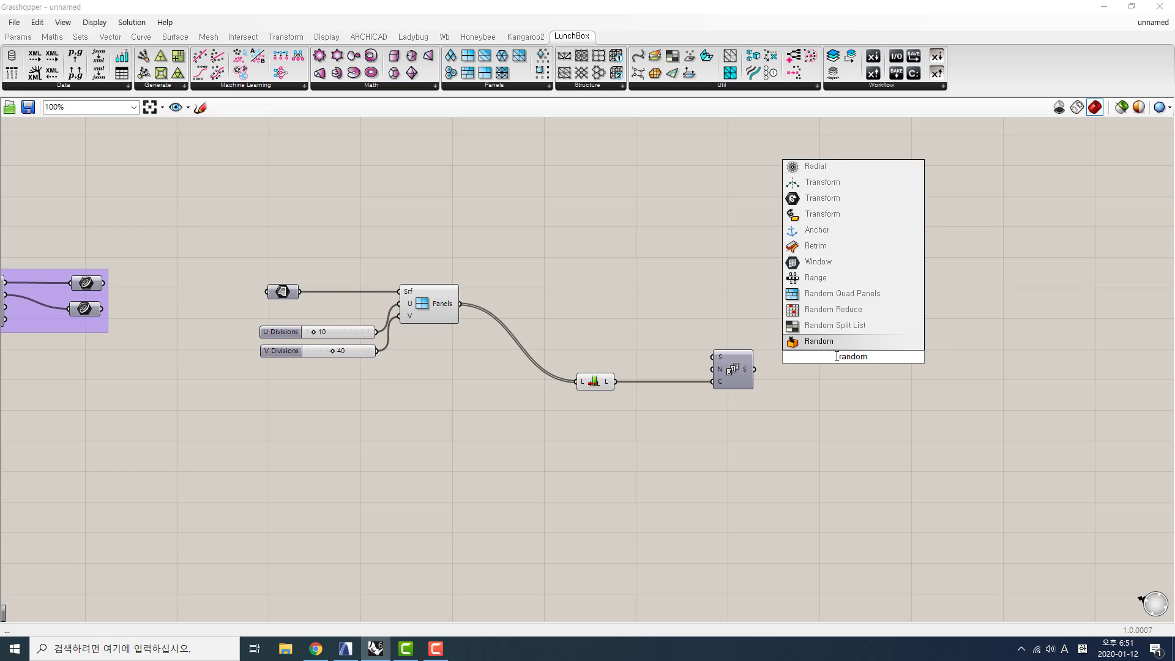
key("Up")
key("Return")
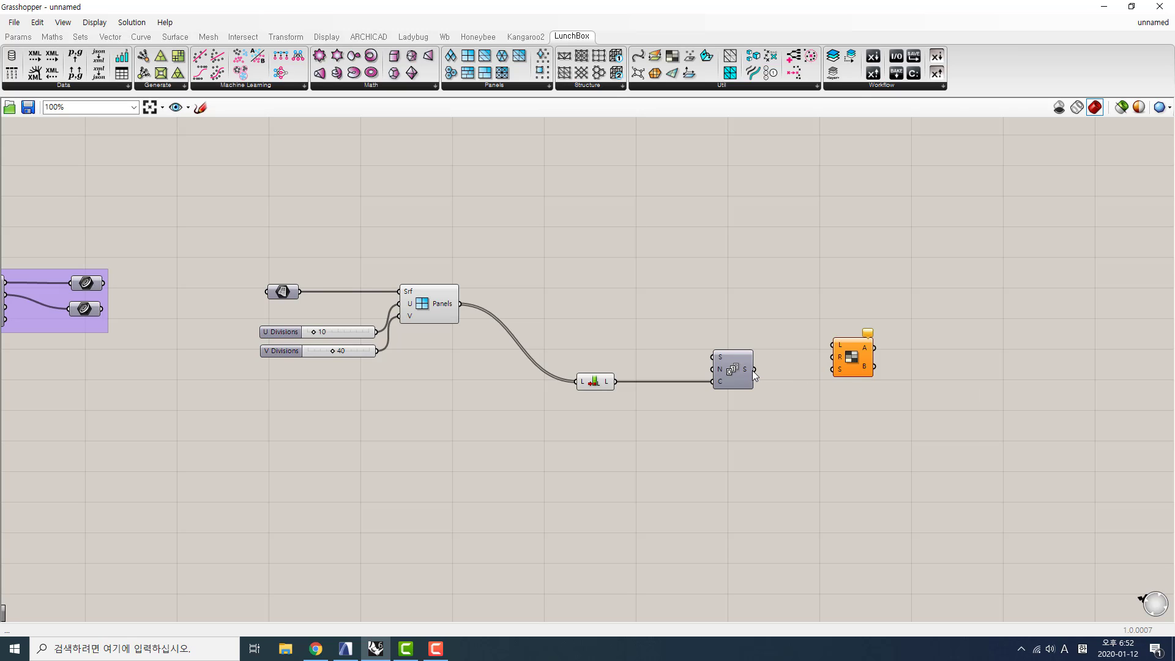
left_click_drag(756, 370, 876, 377)
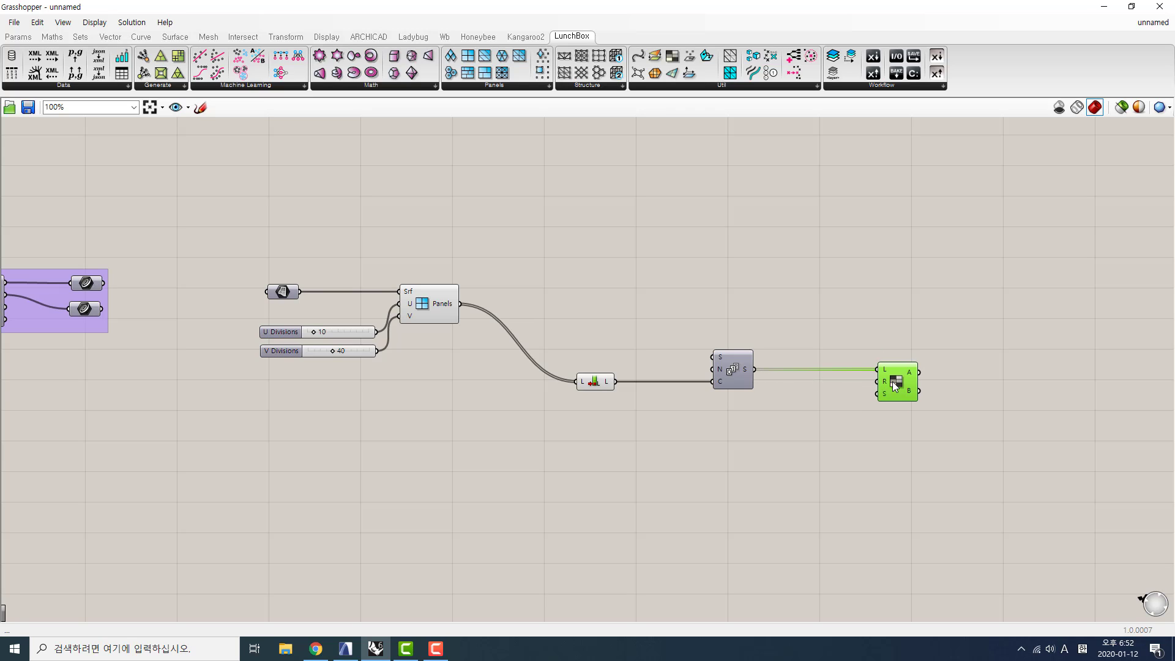
Create a number slider with value 5 and connect it to the R input of Random Split List
double_click(832, 420)
type("5")
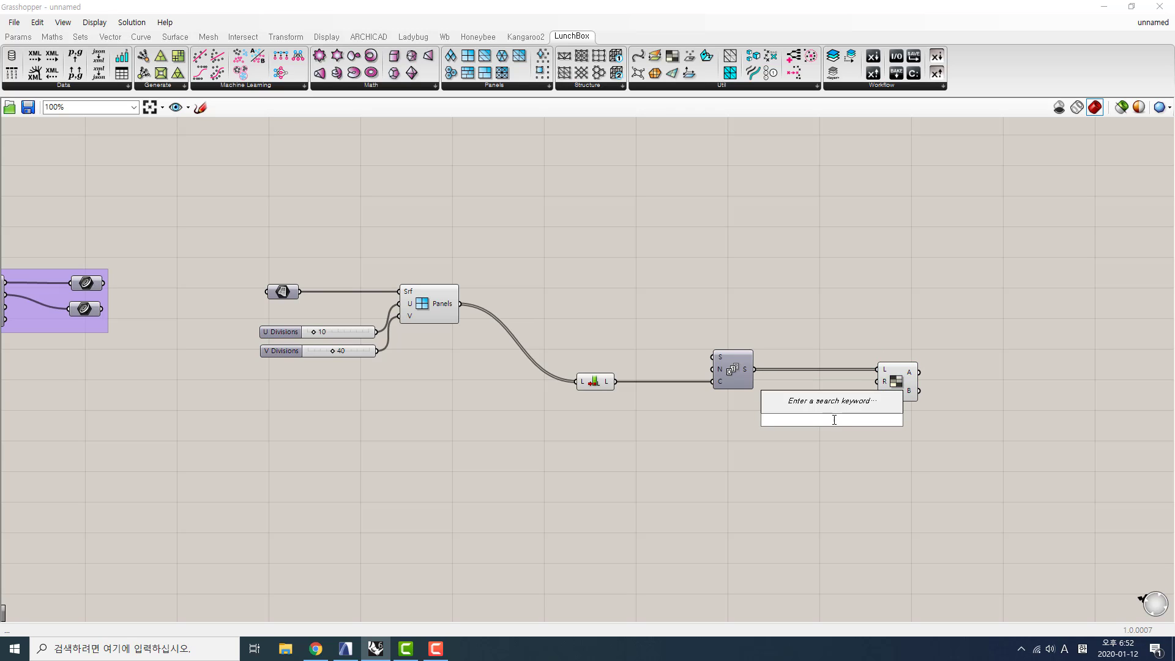
key("Return")
left_click_drag(856, 422, 880, 390)
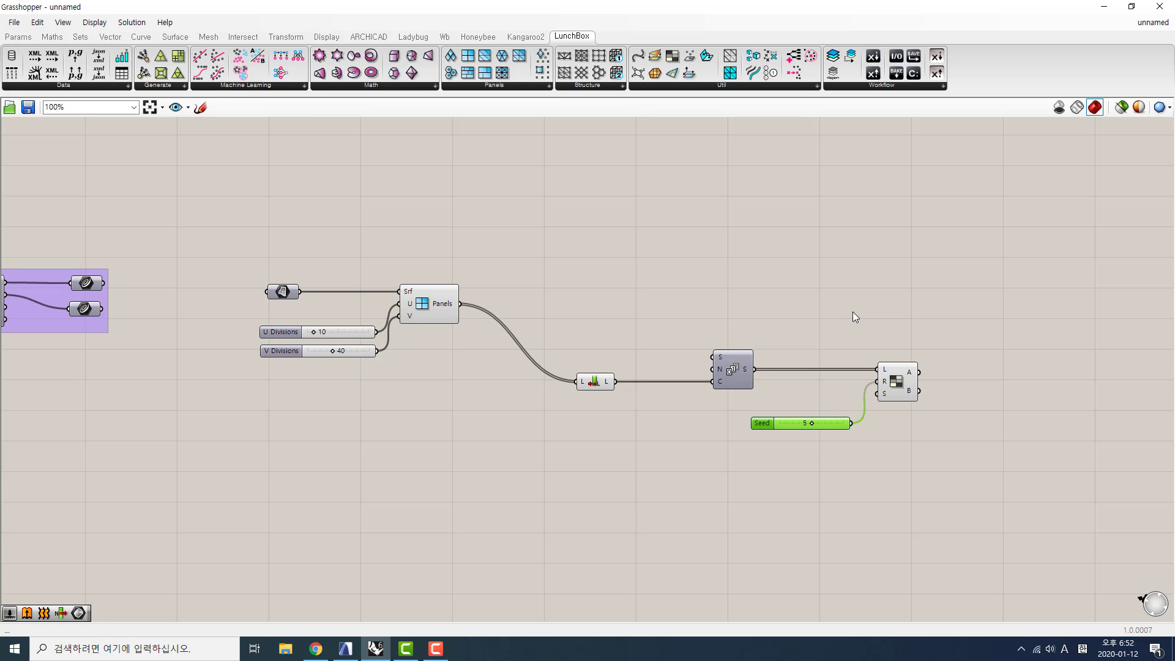
Add a List Item component, wiring the Panels output to its list input and output A of Random Split List to its index input
left_click(916, 318)
double_click(916, 318)
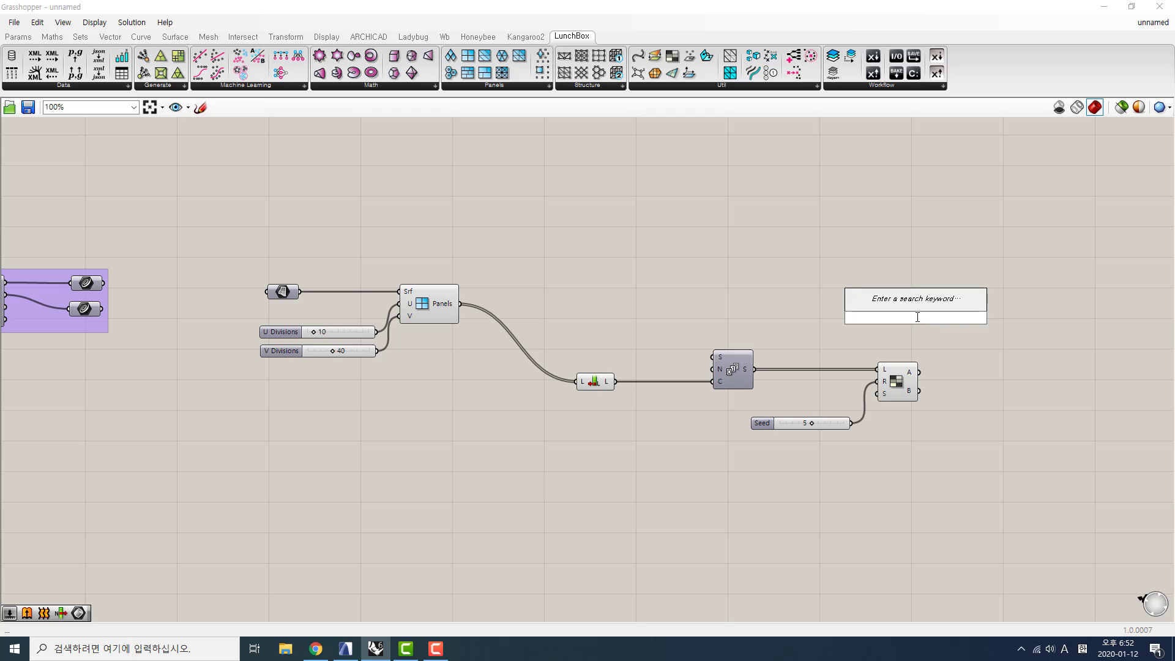
type("lis")
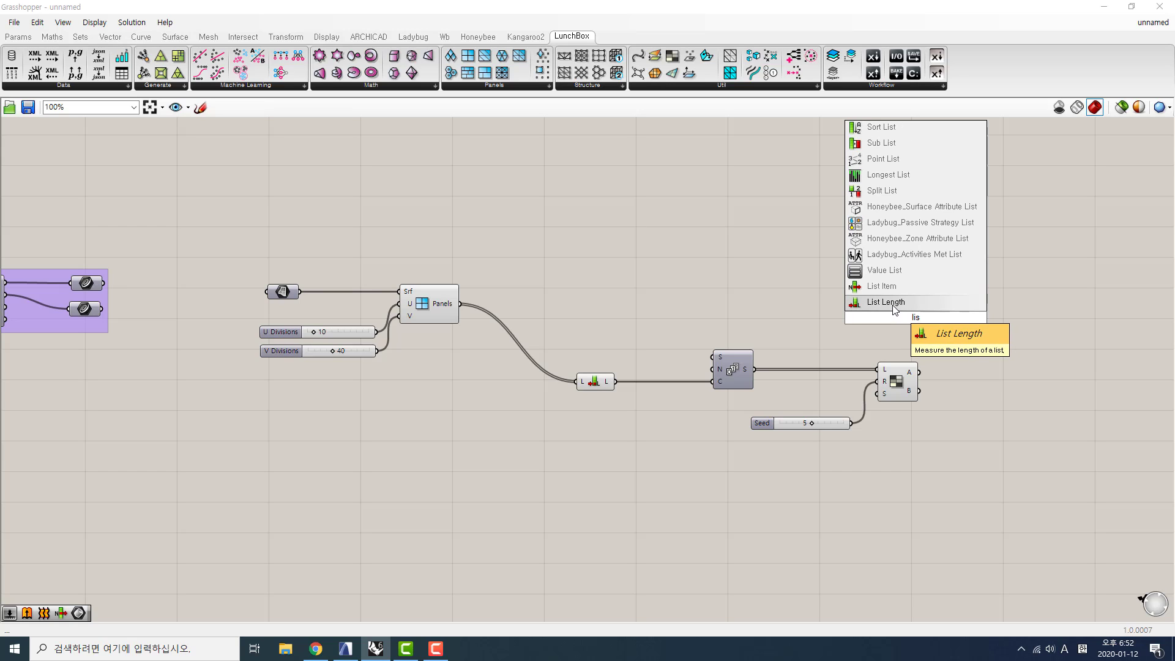
left_click(887, 286)
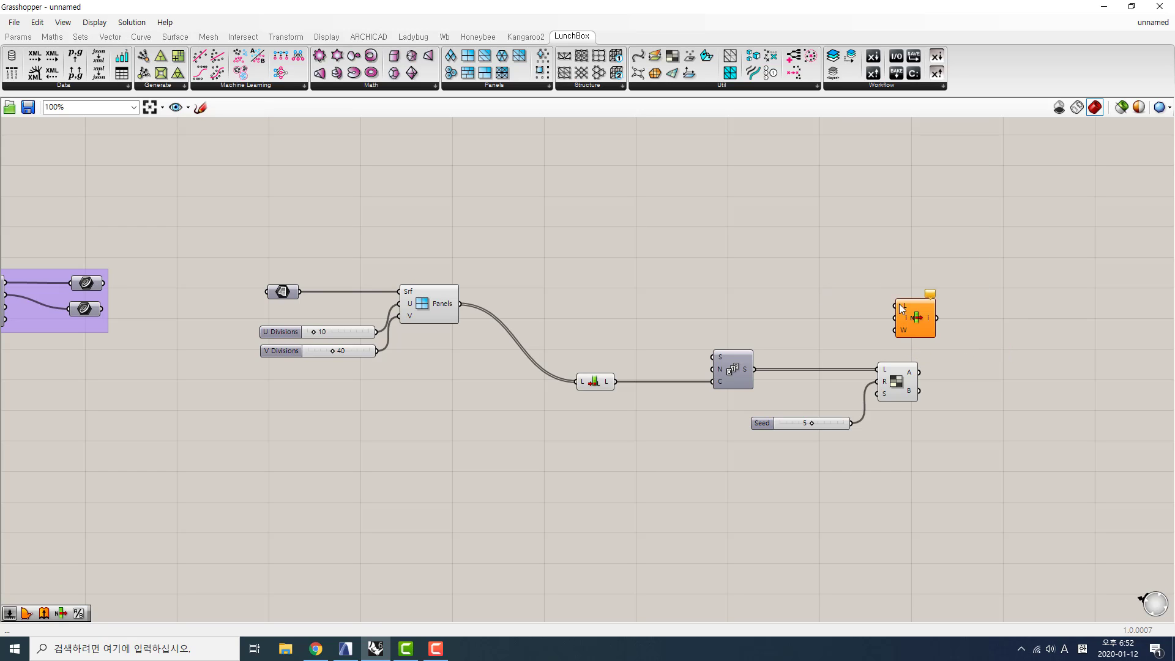
left_click_drag(917, 314, 1026, 314)
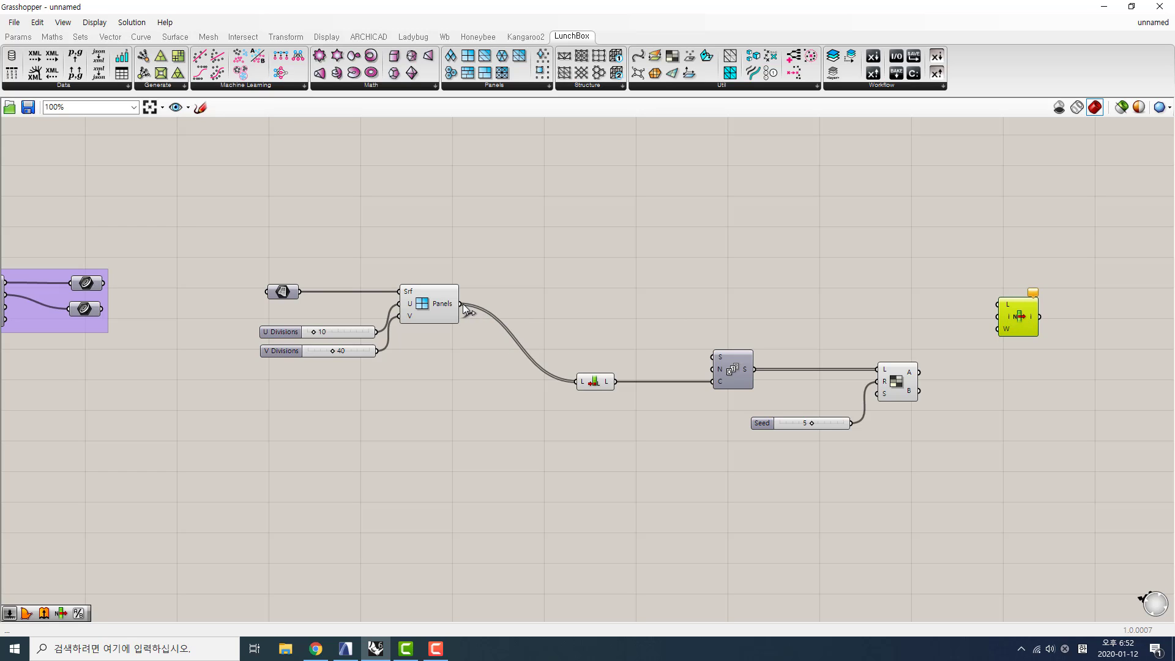
left_click_drag(461, 304, 1000, 305)
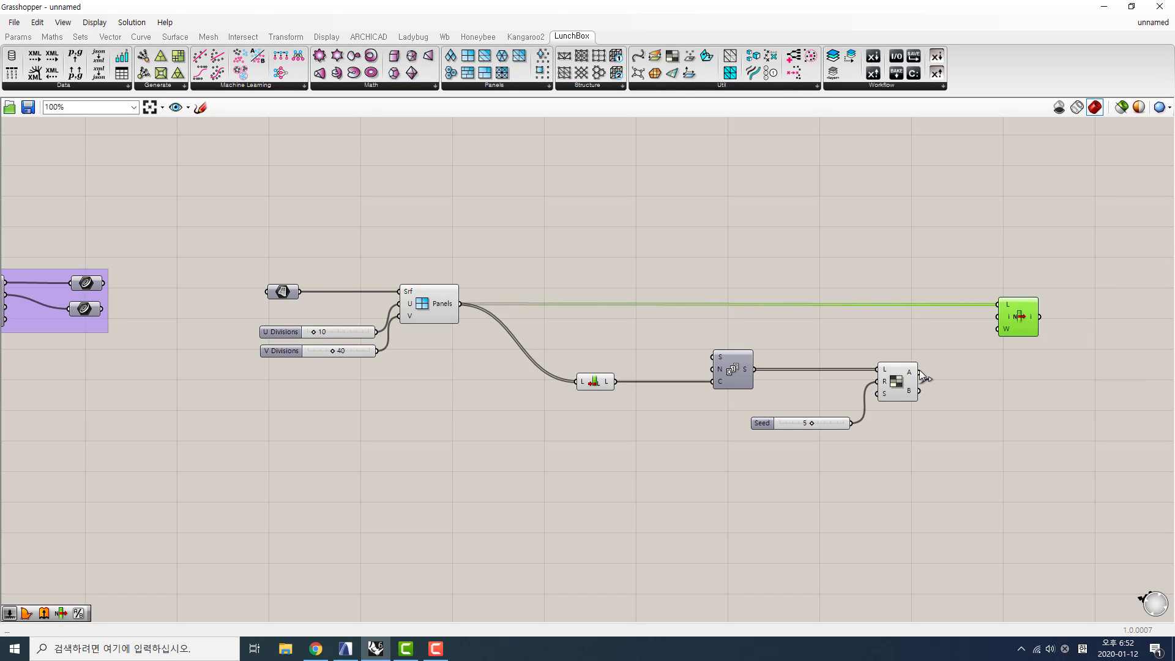
left_click_drag(919, 371, 997, 316)
Restore and move aside the Grasshopper window, and disable the preview of all components between the Surface parameter and Random Split List
left_click(1130, 8)
left_click_drag(404, 89, 707, 118)
scroll(777, 325, "down", 3)
scroll(845, 372, "up", 2)
scroll(845, 373, "down", 3)
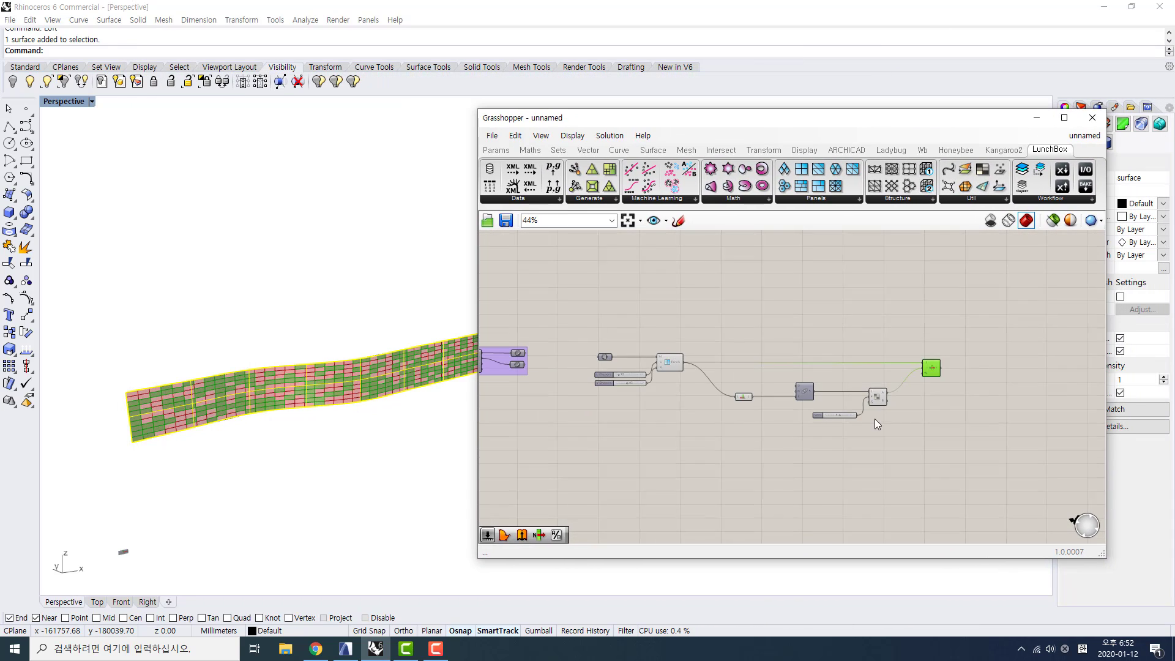
left_click_drag(888, 439, 597, 330)
middle_click(665, 356)
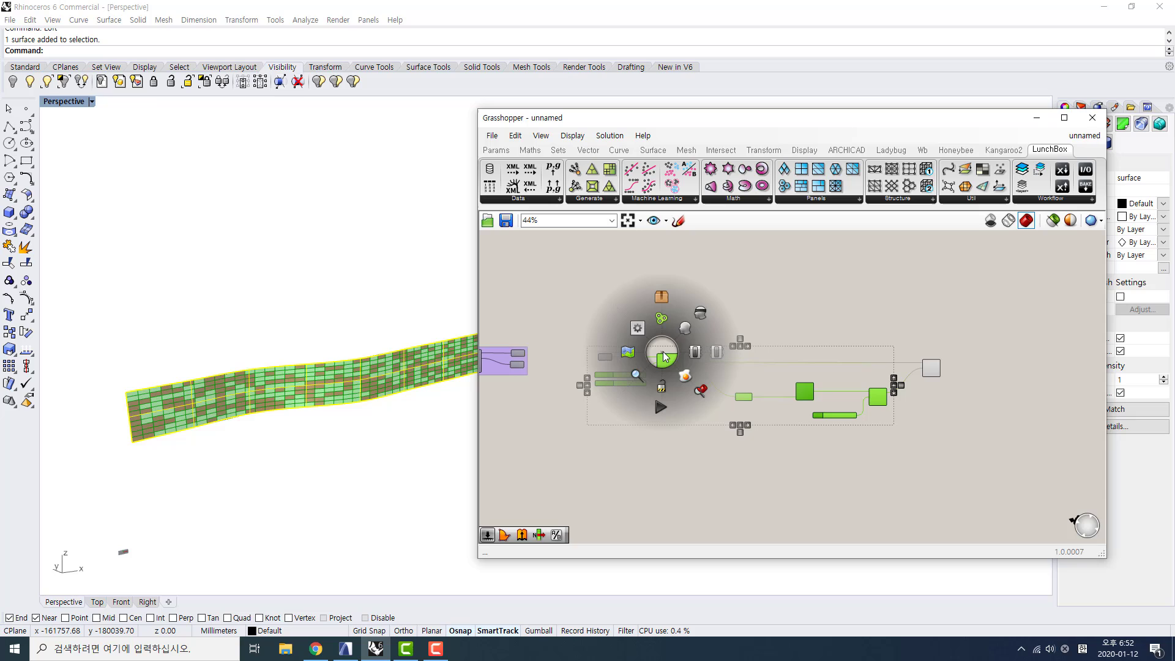
left_click(699, 314)
Set the Seed slider feeding Random Split List to 3
scroll(953, 430, "up", 1)
scroll(912, 395, "up", 6)
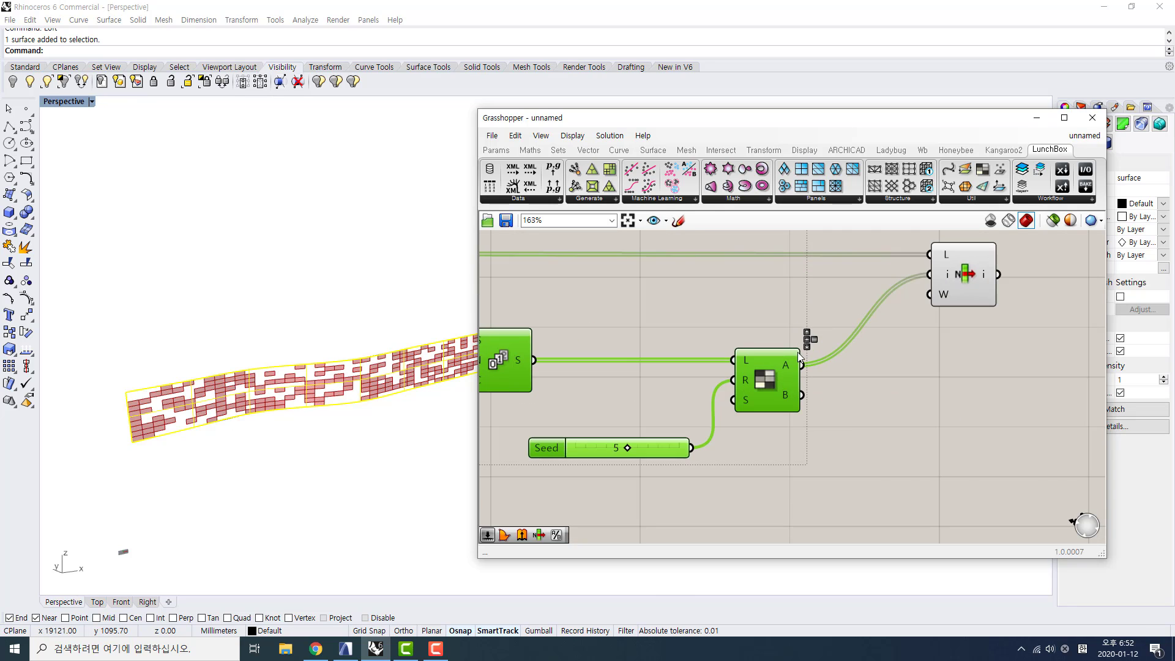
left_click(685, 416)
mouse_move(631, 446)
left_mouse_down()
mouse_move(658, 445)
mouse_move(639, 447)
left_mouse_up()
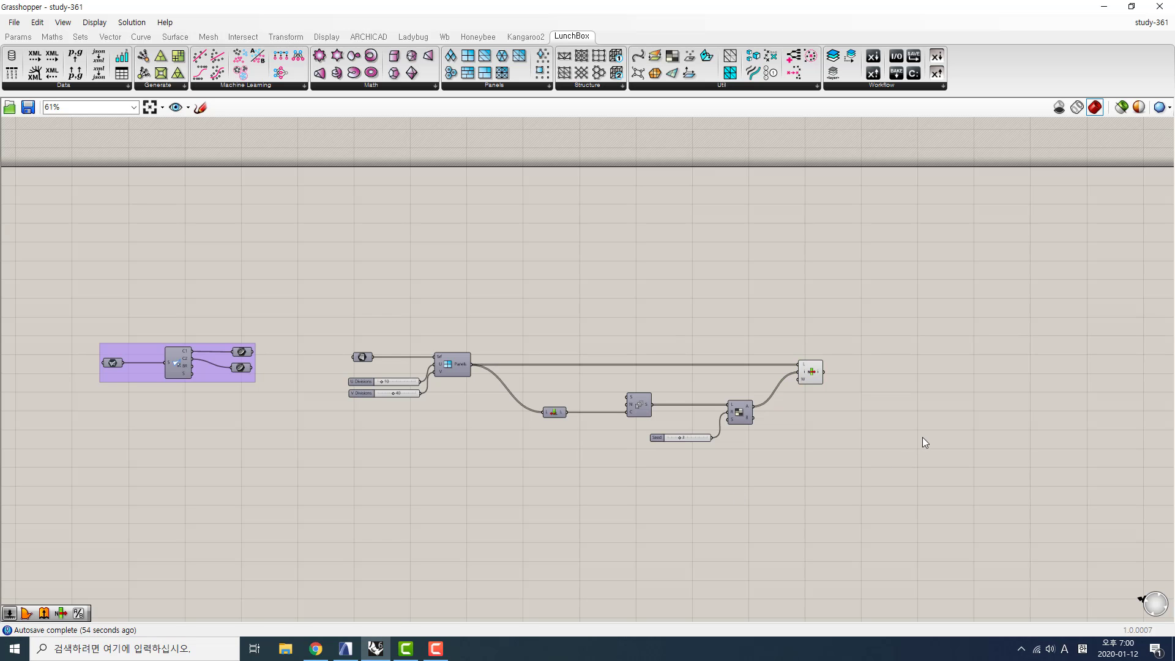
Add an Area component beyond List Item and connect the List Item output to its geometry input G
scroll(923, 437, "up", 4)
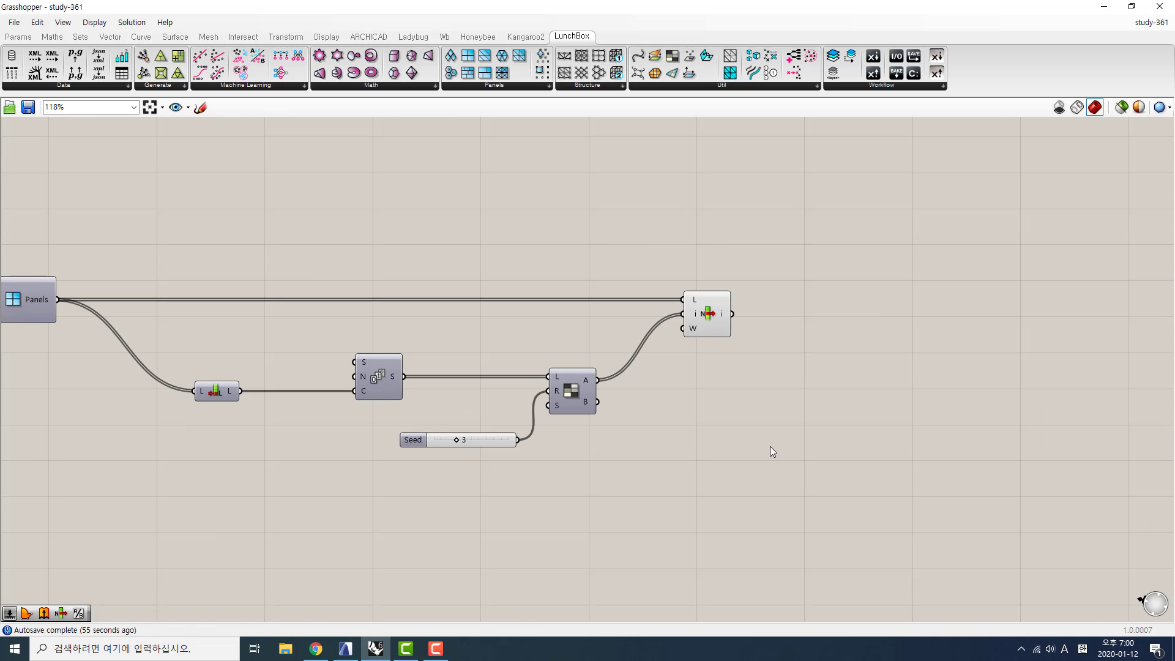
left_click(707, 328)
scroll(601, 431, "down", 4)
scroll(674, 413, "up", 3)
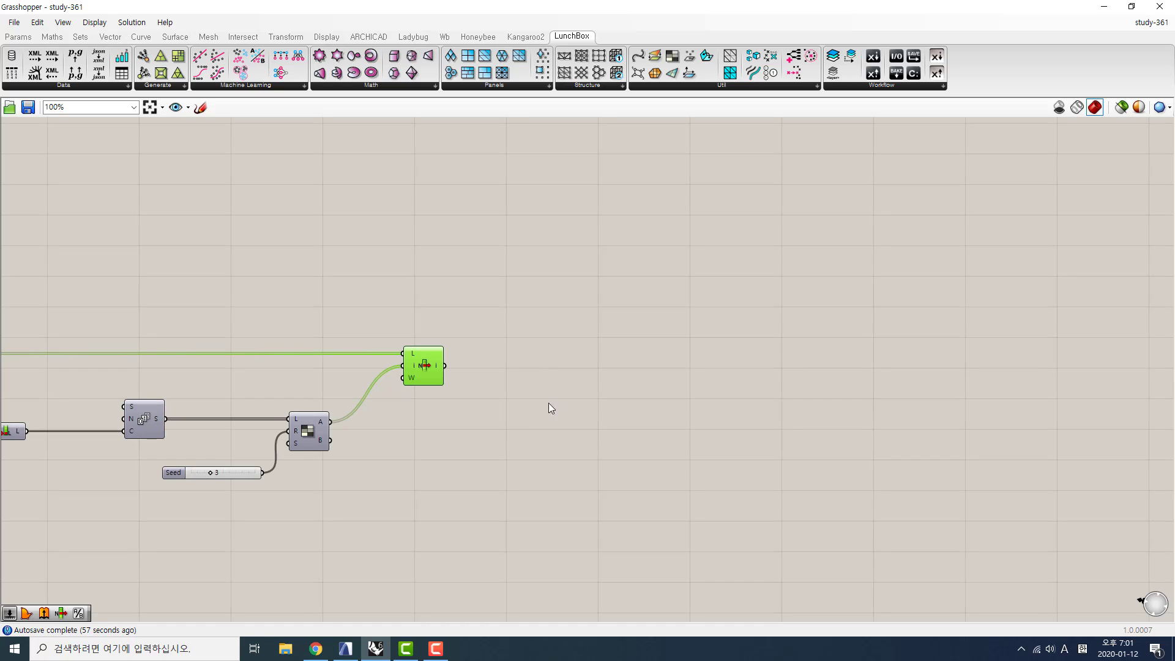
left_click(632, 352)
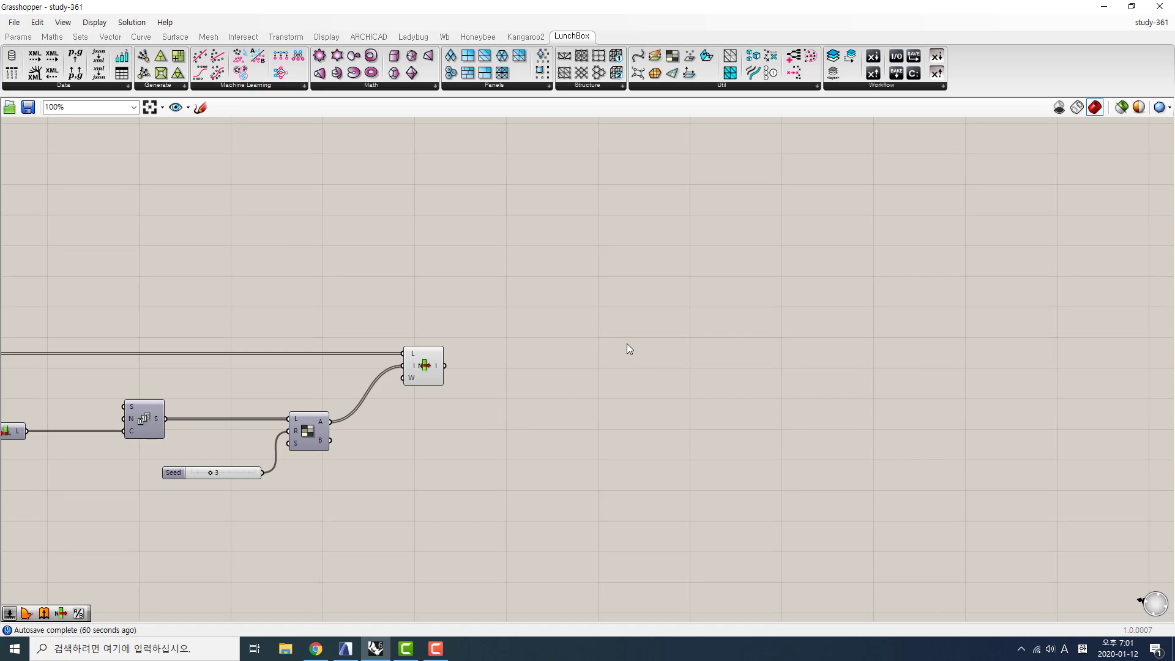
double_click(568, 369)
double_click(607, 359)
type("area")
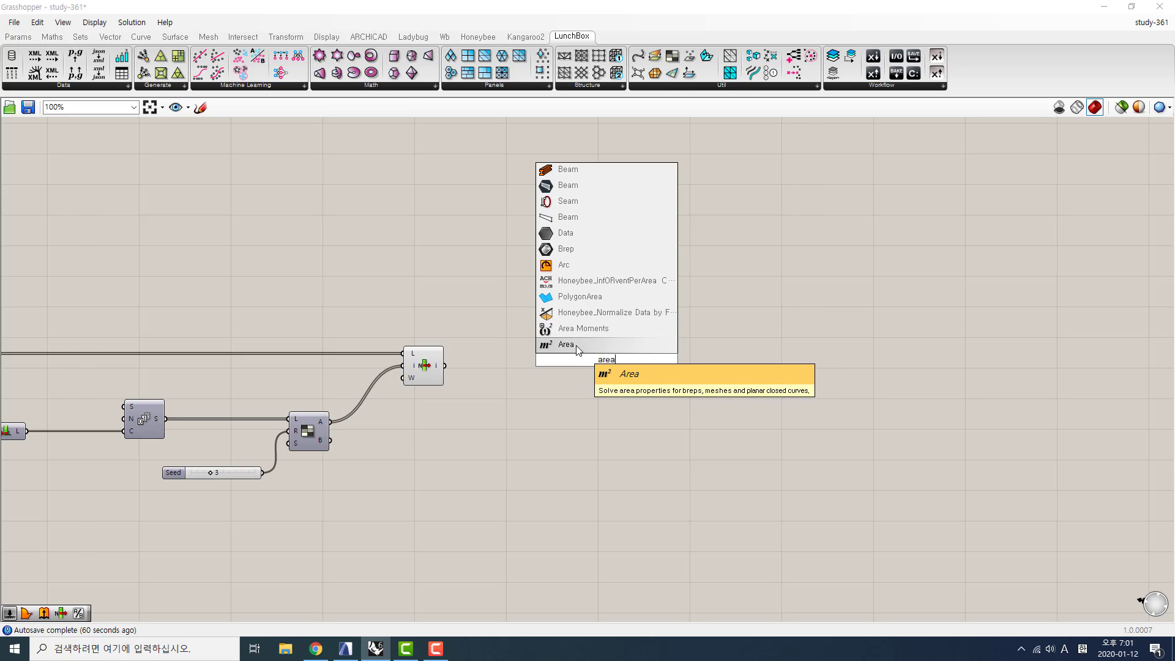
key("Return")
left_click_drag(600, 365, 591, 321)
left_click_drag(445, 366, 580, 316)
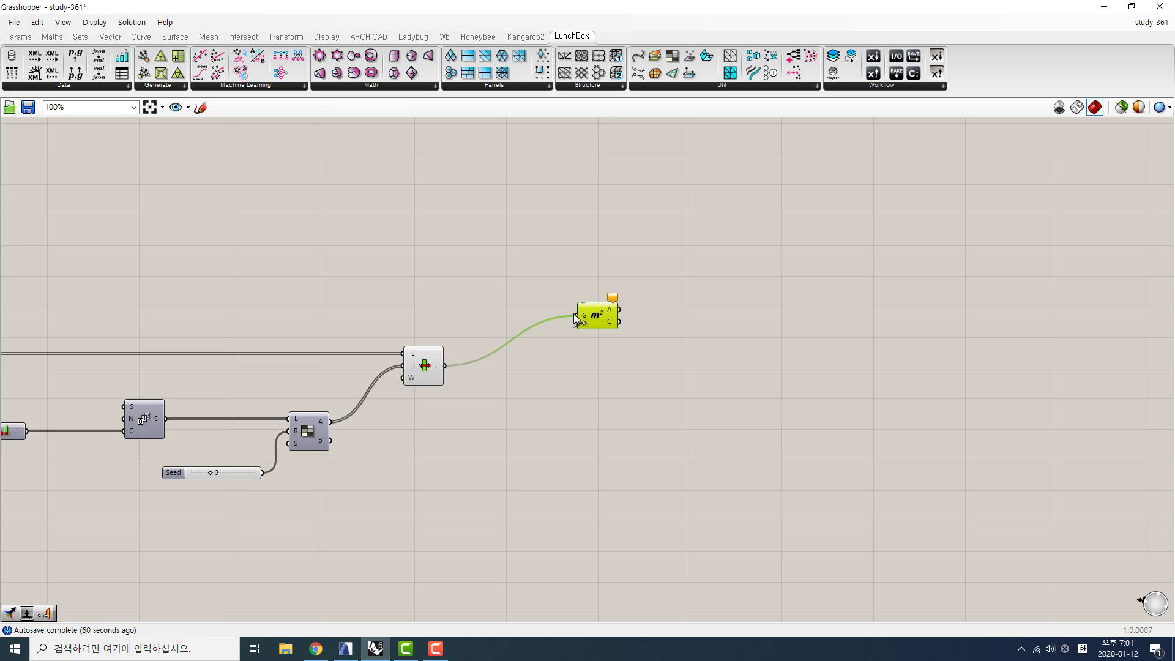
Restore and move aside the Grasshopper window to examine the panel centre points in the Rhino viewport, and maximize it again
left_click(1131, 6)
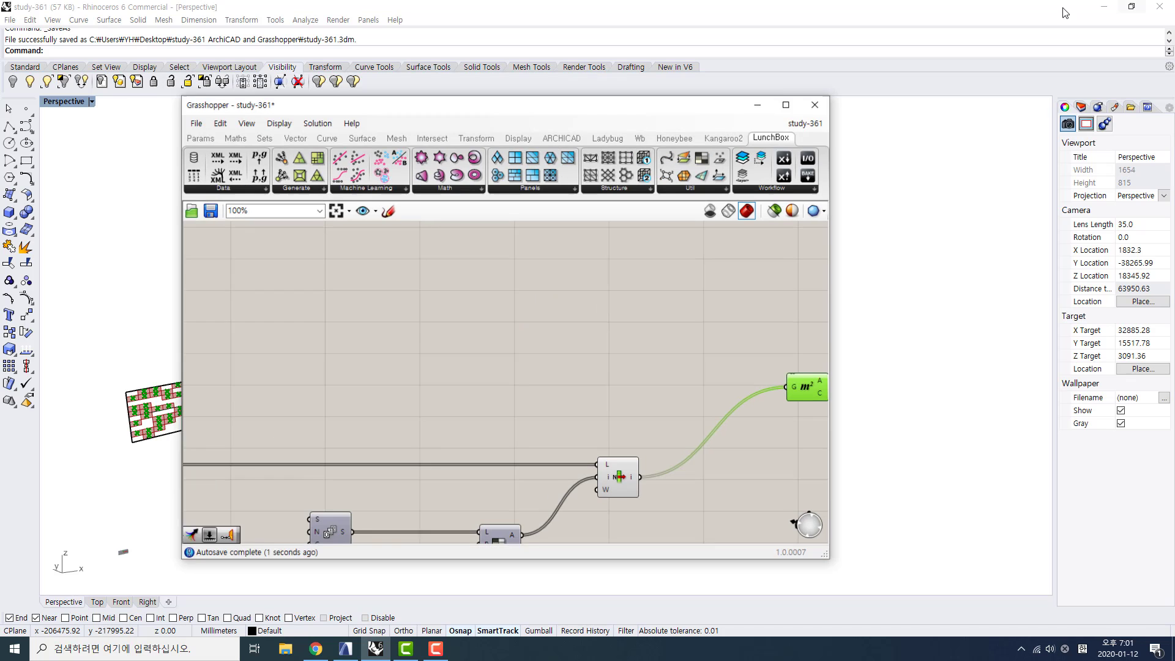
left_click_drag(485, 127, 625, 128)
scroll(183, 361, "up", 4)
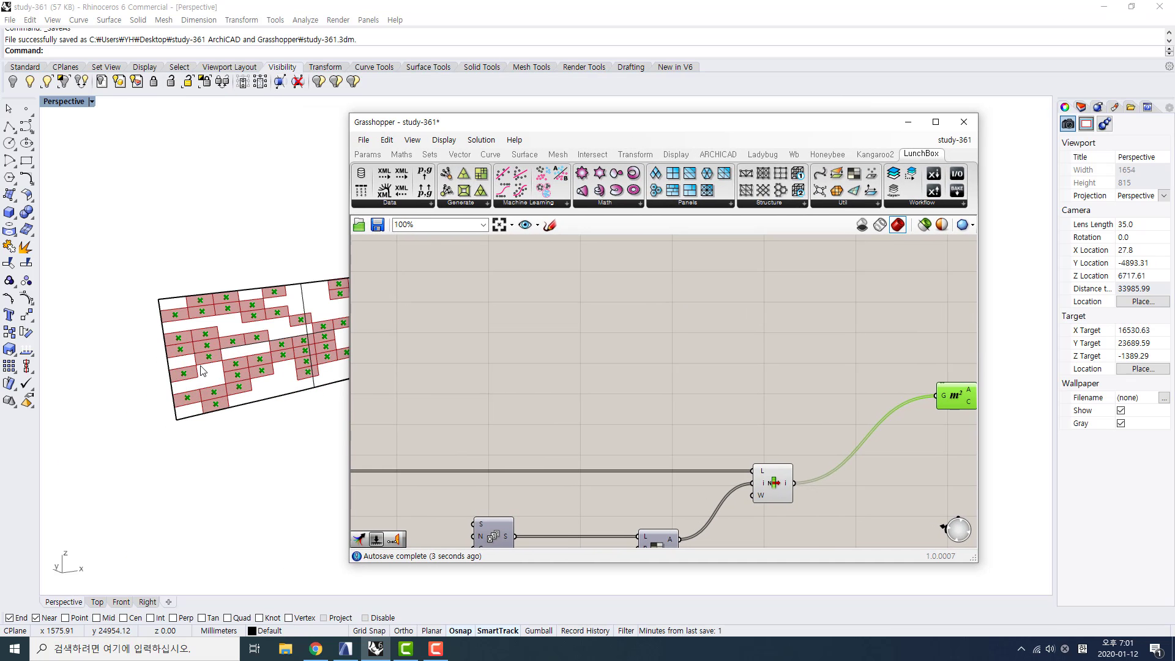
left_click(935, 121)
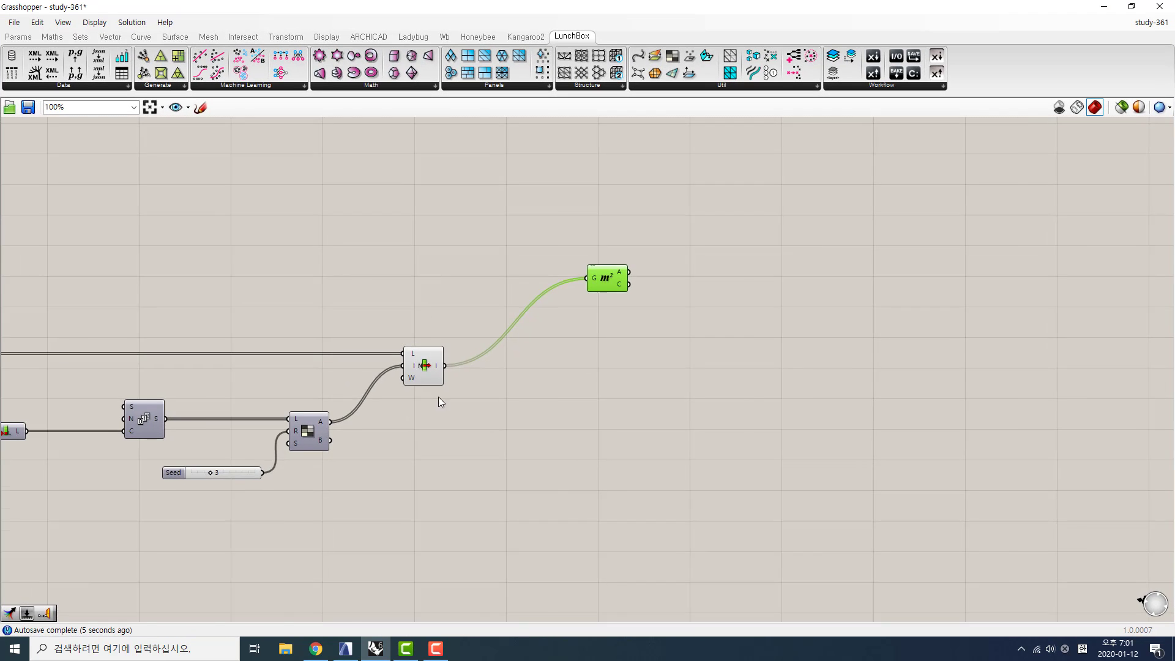
Add a Surface Closest Point component beyond the Area component
left_click(710, 335)
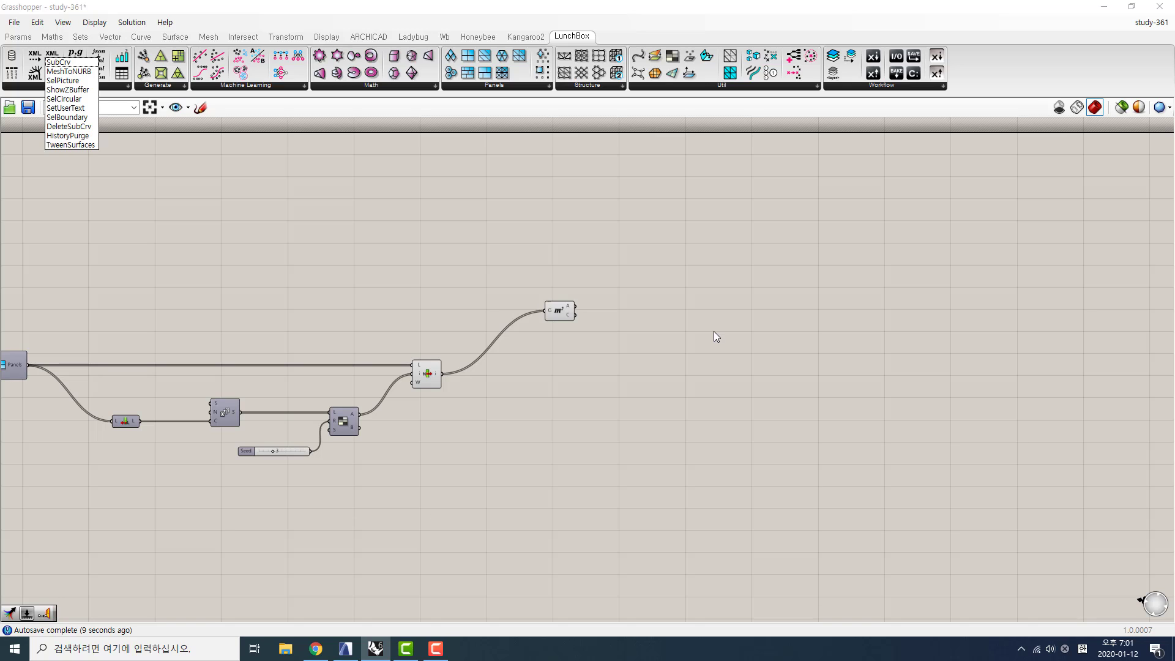
double_click(769, 293)
type("s")
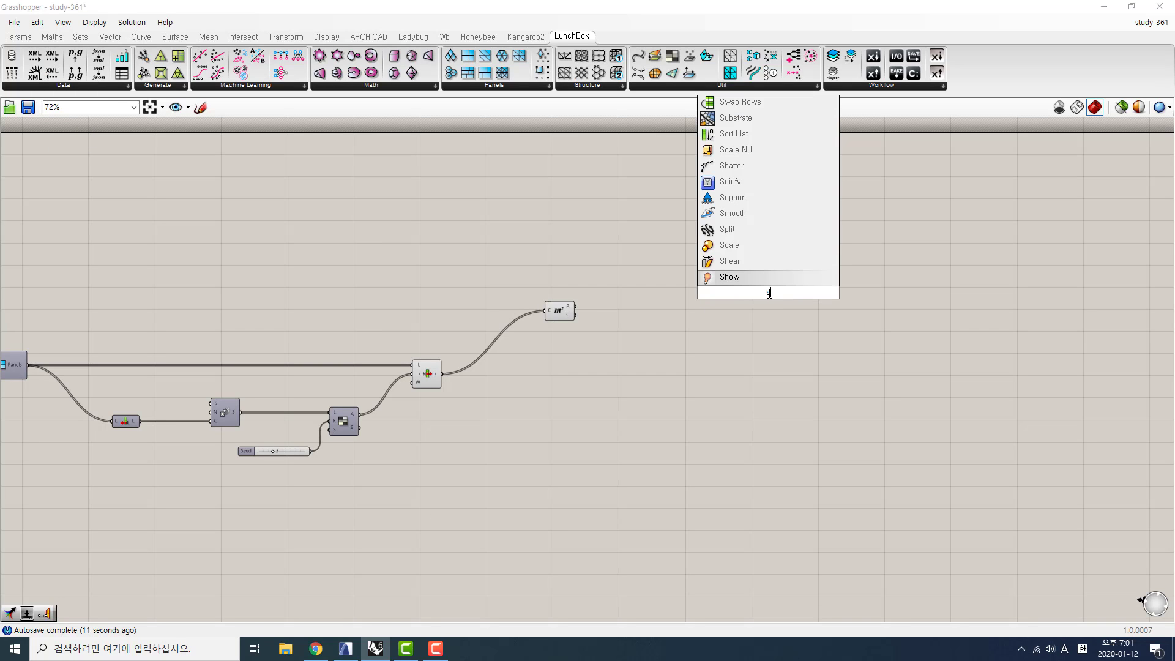
type("urface")
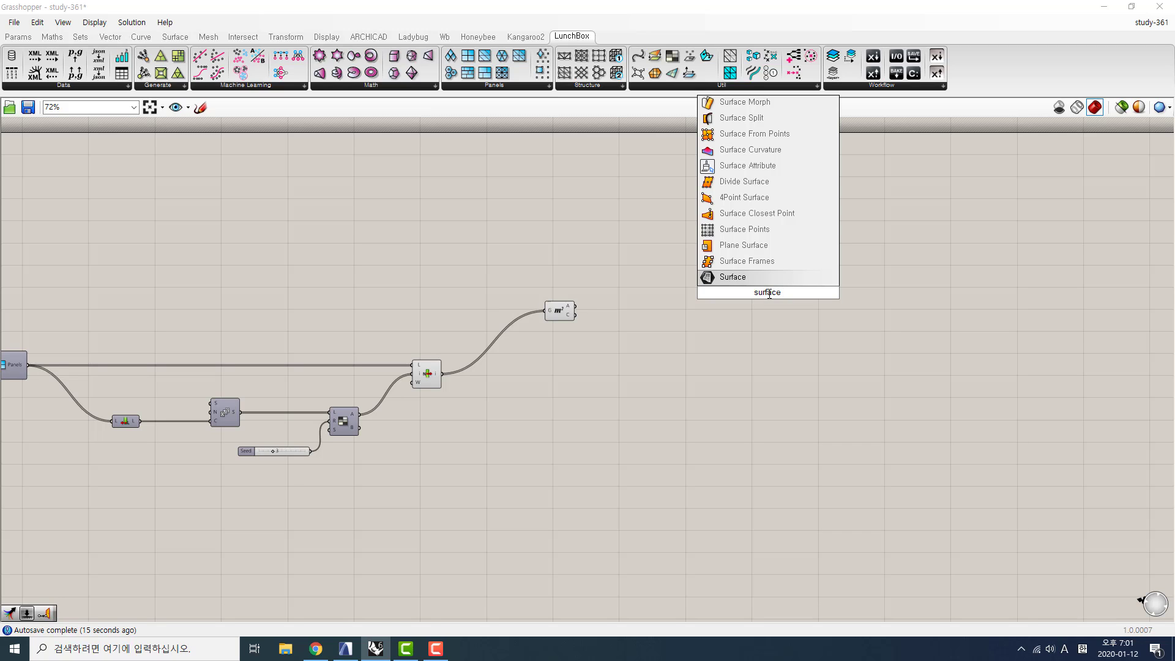
type(" c")
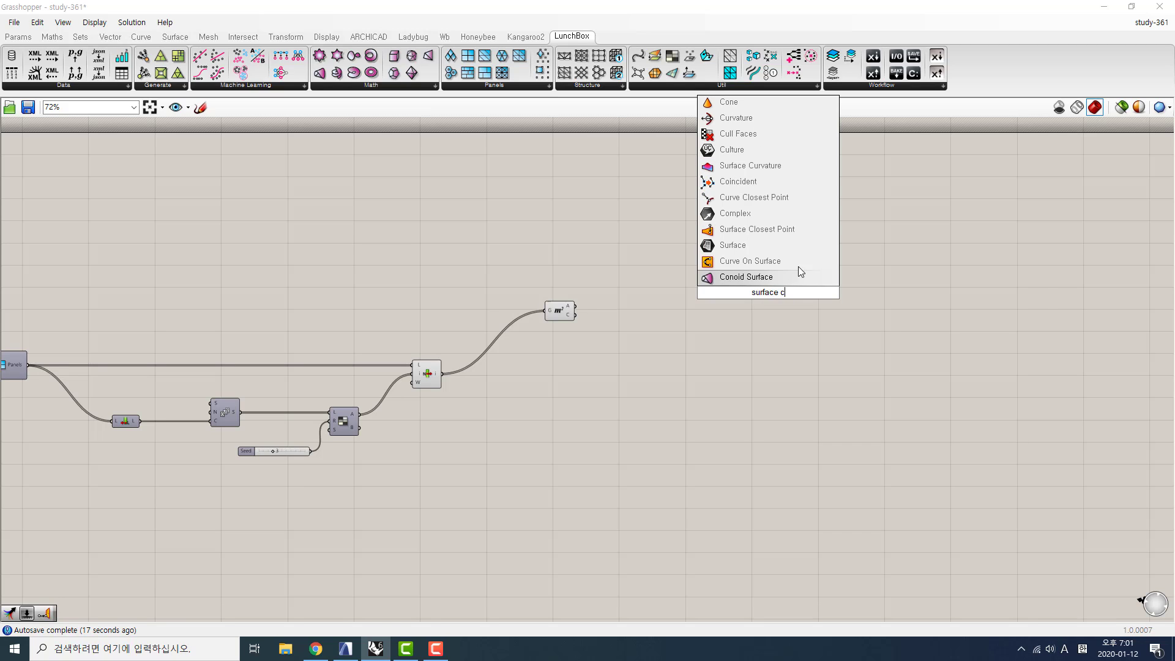
left_click(758, 230)
left_click_drag(767, 291, 680, 306)
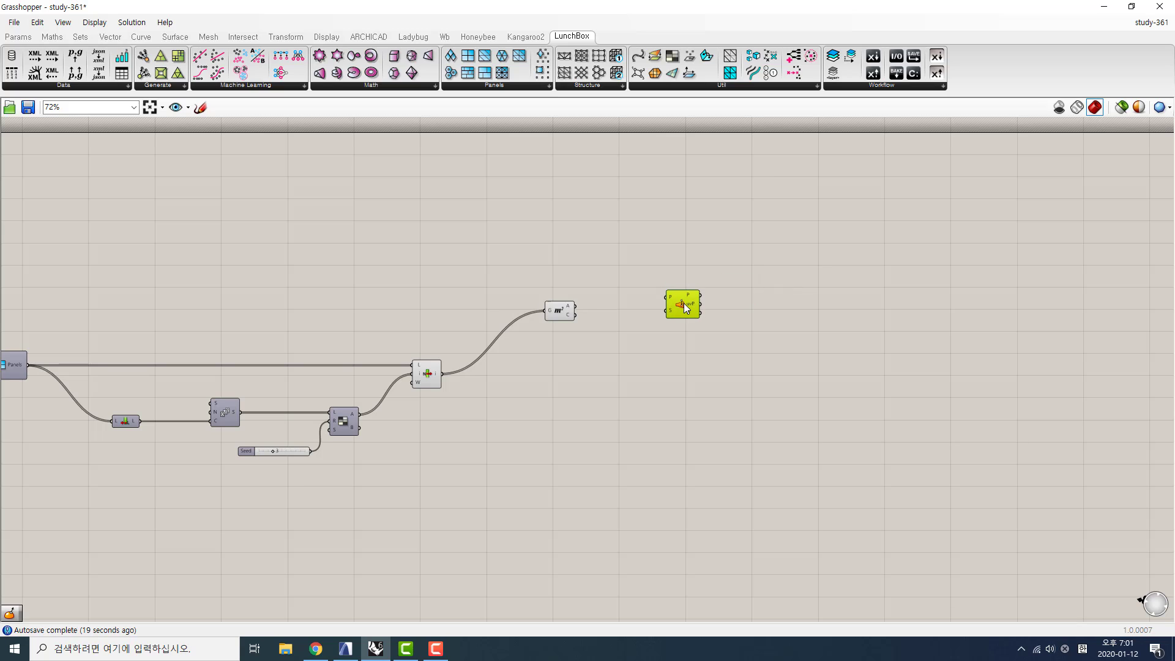
double_click(924, 351)
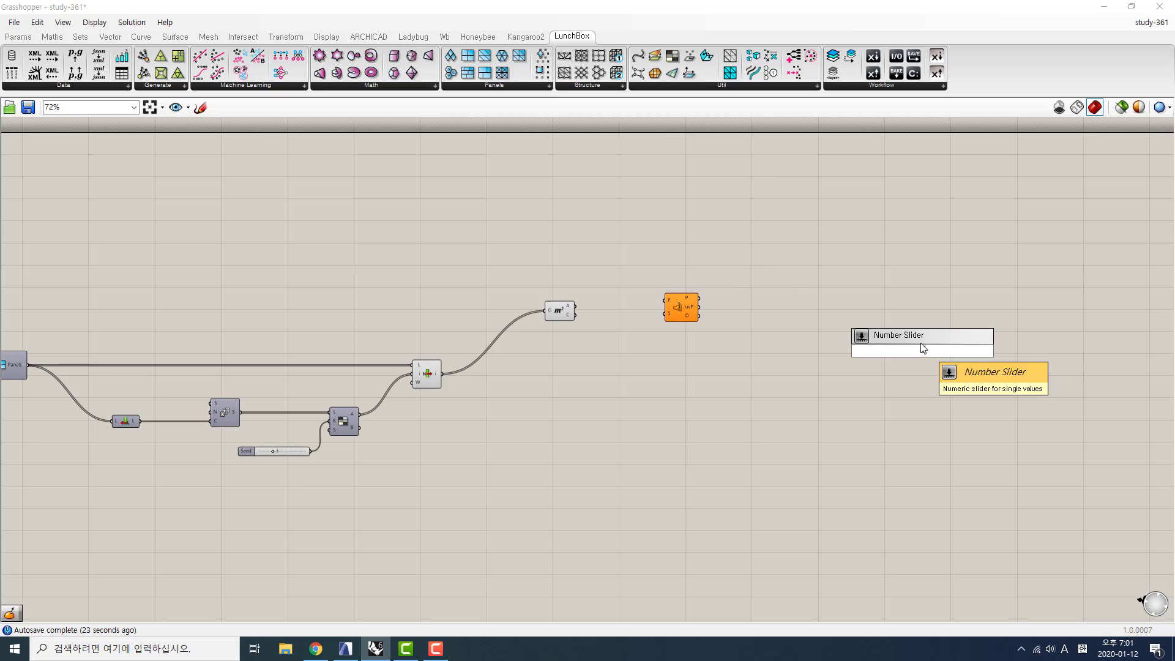
type("evaluta")
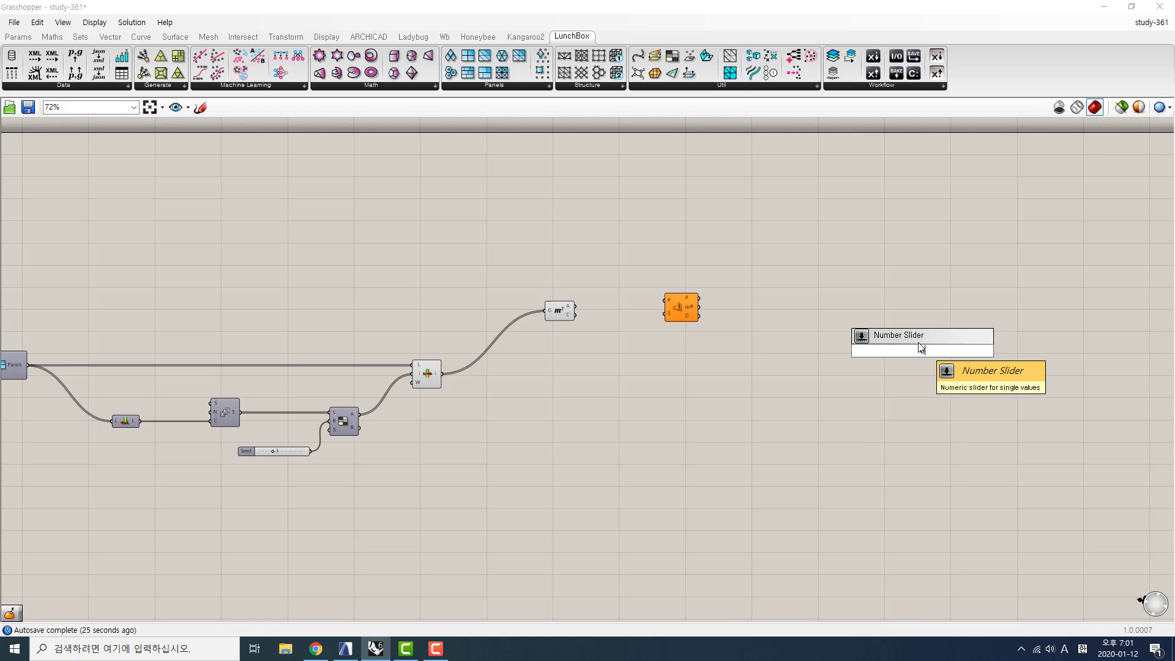
type("ion")
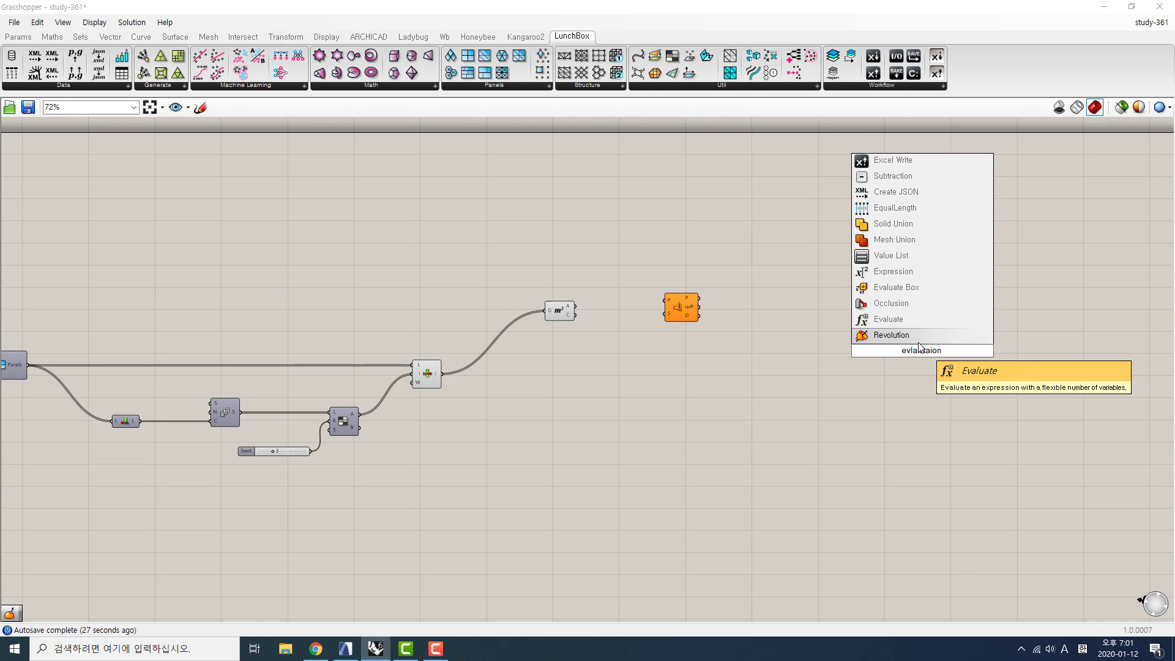
key("BackSpace")
key("BackSpace")
key("BackSpace")
key("BackSpace")
key("BackSpace")
key("BackSpace")
key("BackSpace")
key("BackSpace")
key("BackSpace")
key("BackSpace")
type("surface")
key("Return")
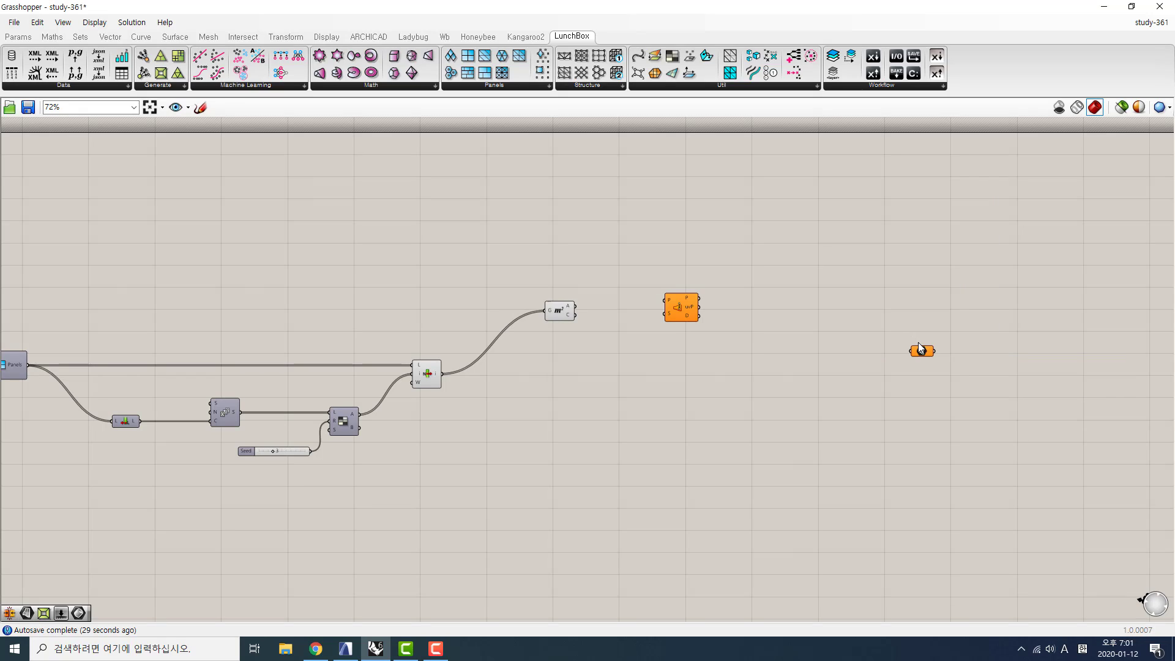
left_click(926, 353)
key("Delete")
Add an Evaluate Surface component beyond Surface Closest Point
double_click(861, 347)
type("eva")
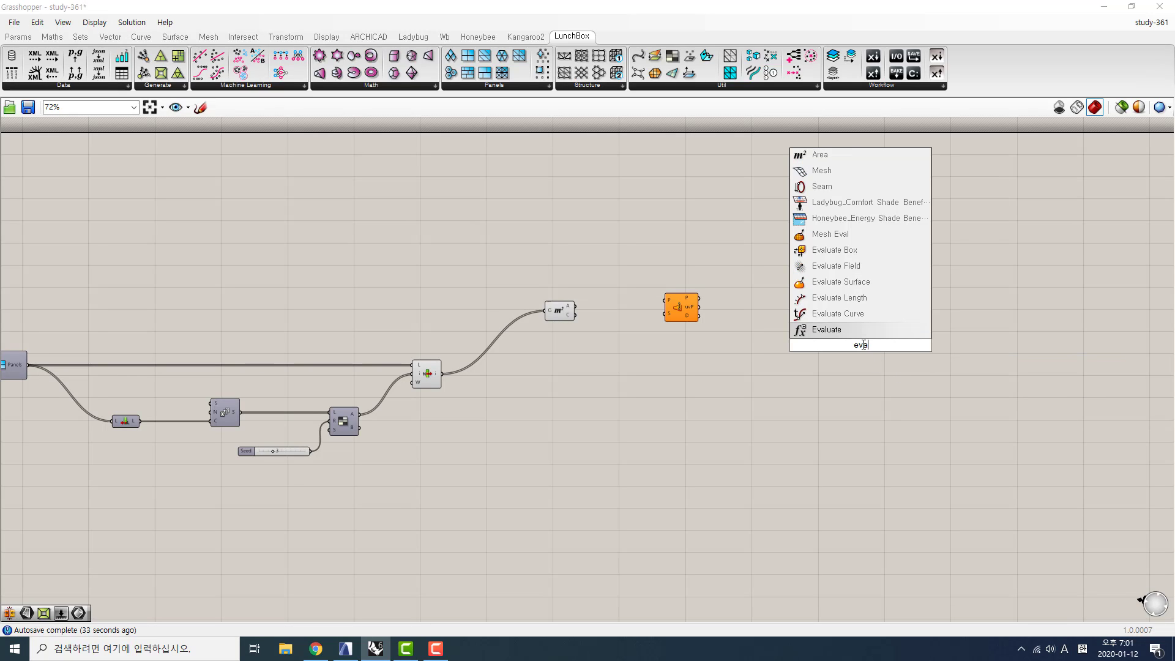
key("Up")
key("Up")
key("Up")
key("Return")
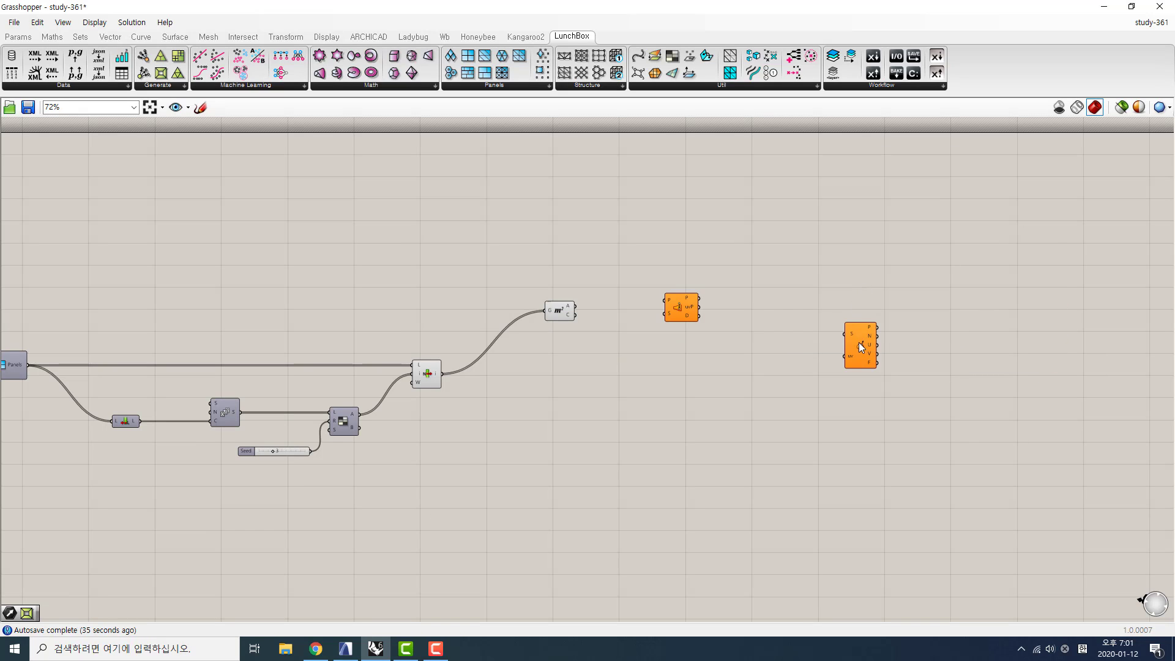
left_click_drag(860, 346, 799, 321)
Connect the Area centroid output C to Surface Closest Point's input P and the List Item output to its surface input S
left_click_drag(682, 317, 665, 311)
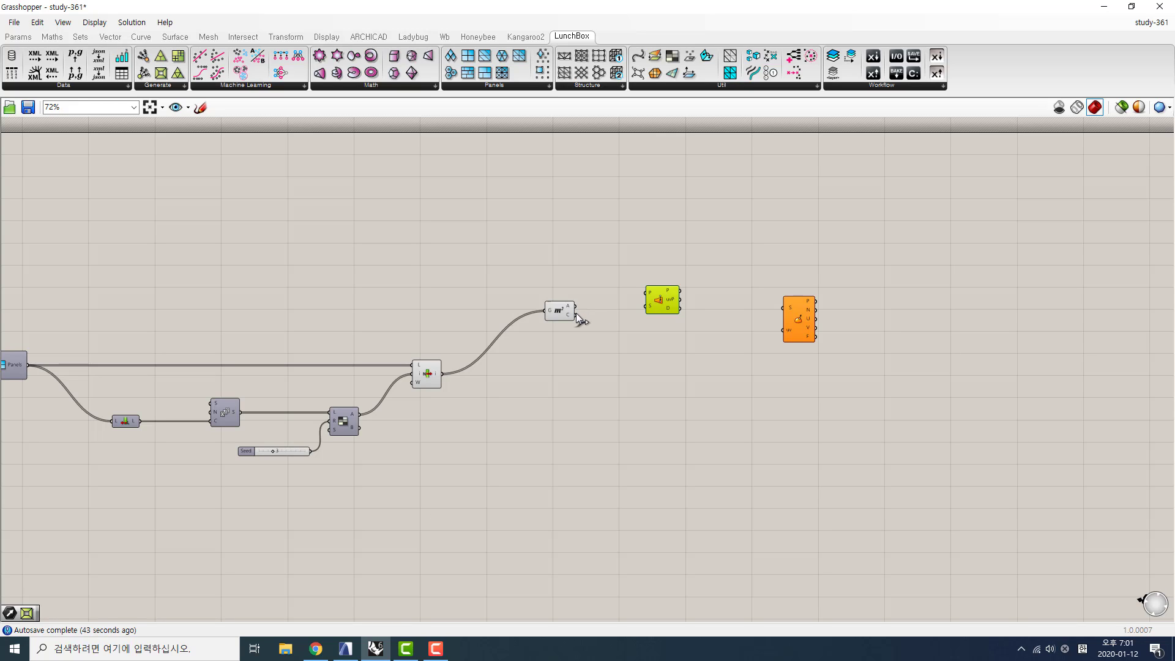
left_click_drag(577, 317, 686, 325)
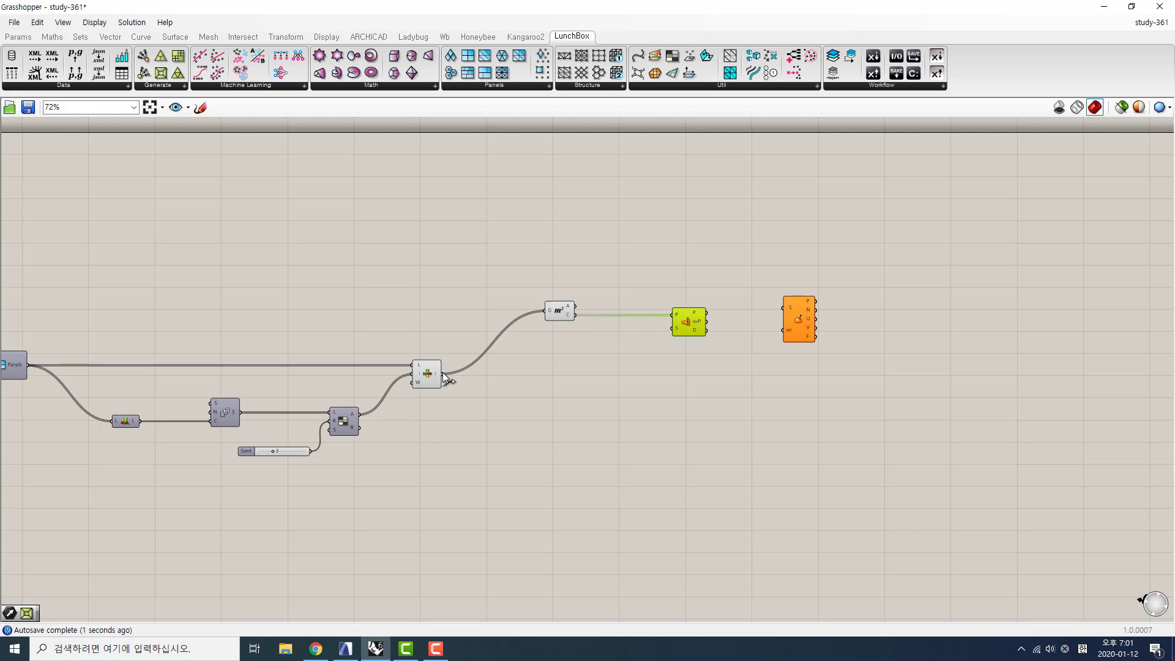
left_click_drag(444, 374, 674, 329)
Connect Surface Closest Point's uvP output to Evaluate Surface's uv input and the List Item output to its surface input S
left_click_drag(798, 329, 804, 340)
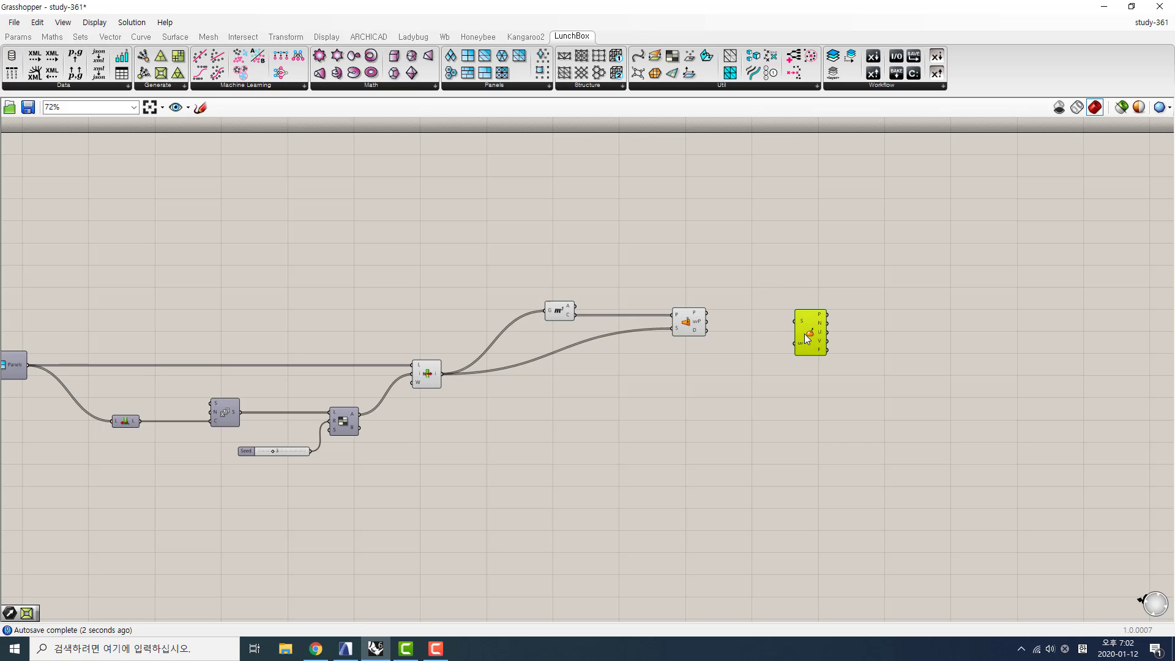
left_click_drag(805, 317, 810, 363)
left_click_drag(704, 325, 801, 372)
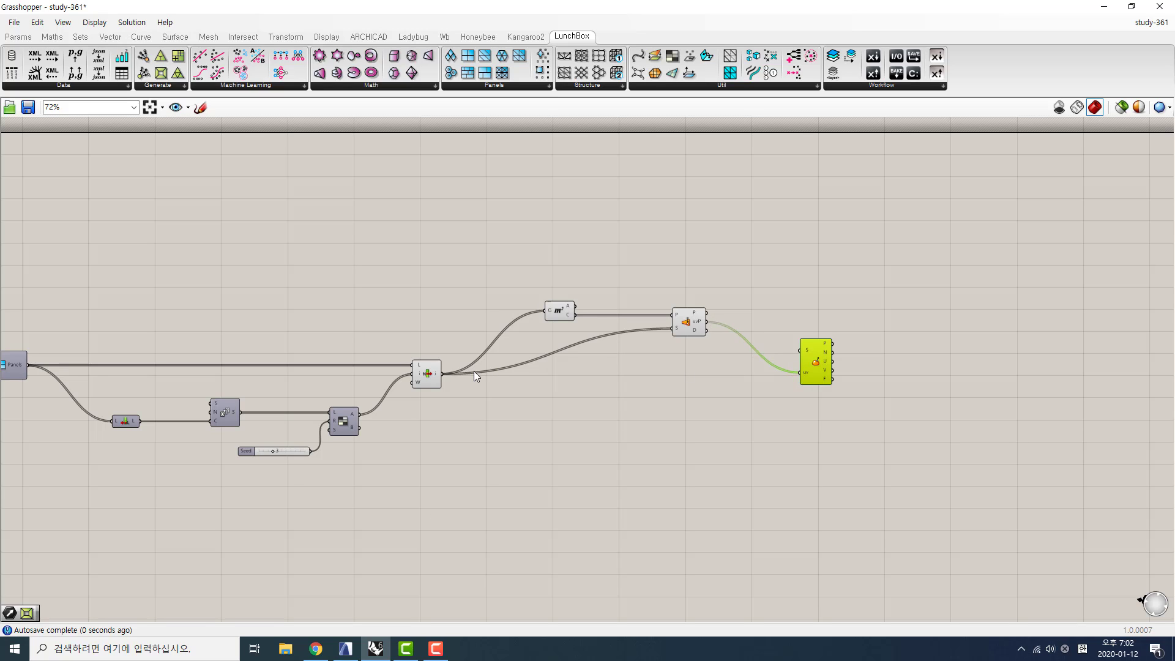
left_click_drag(441, 374, 828, 374)
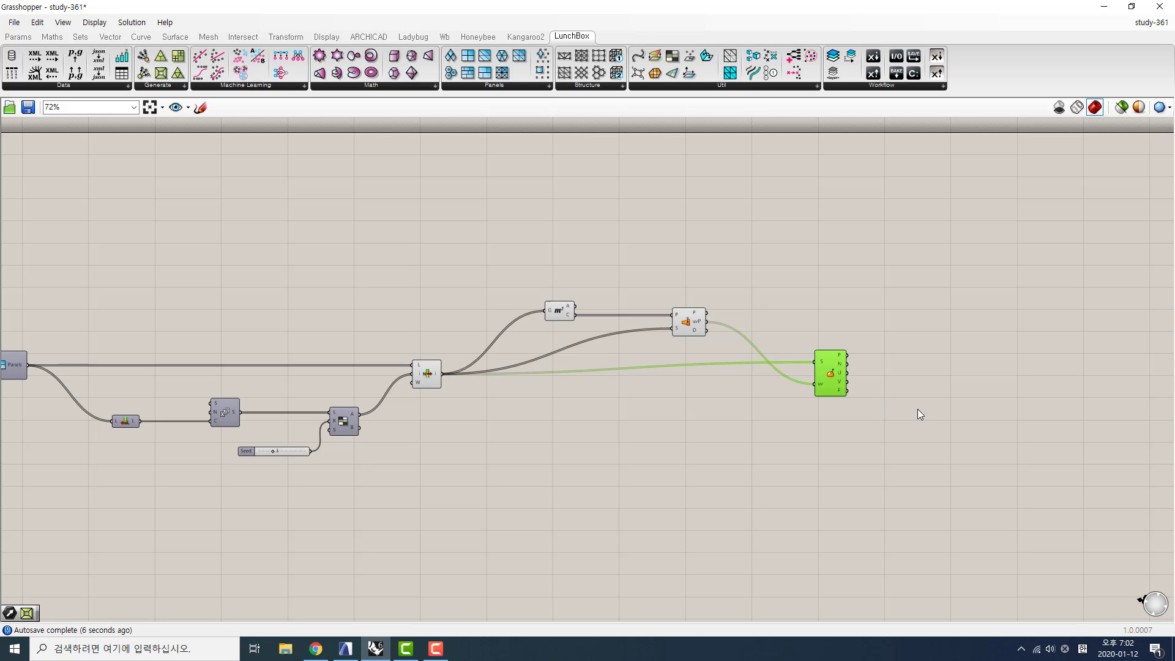
Add an Extrude component beyond Evaluate Surface and connect the List Item output to its base input B
scroll(660, 383, "down", 1)
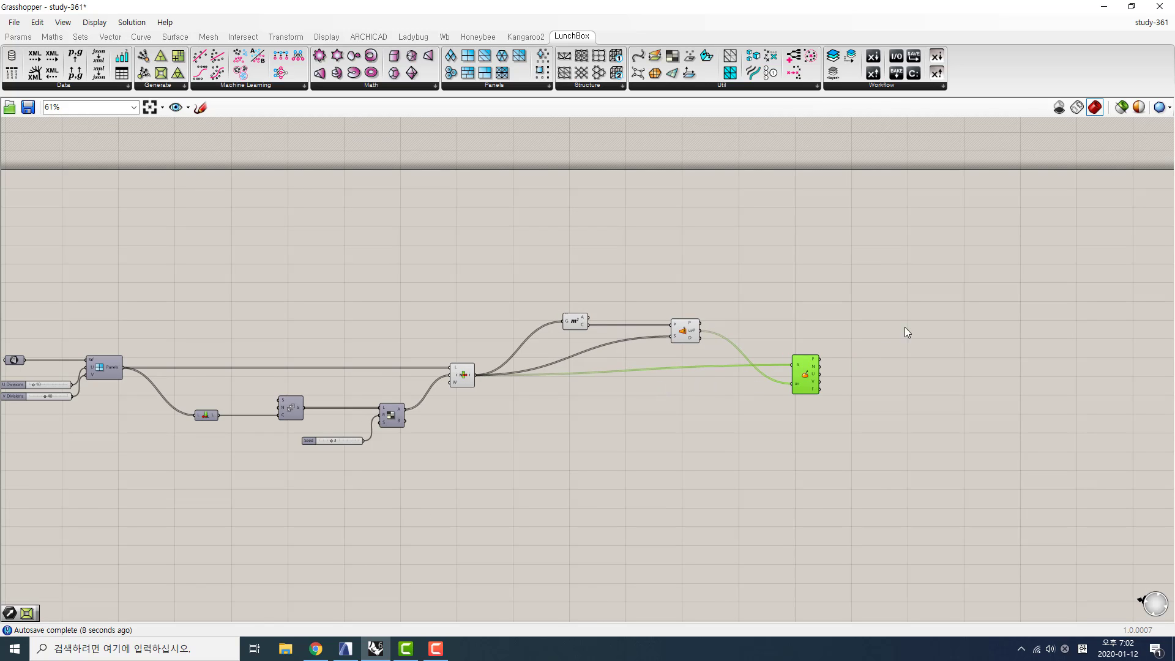
double_click(985, 362)
type("ex")
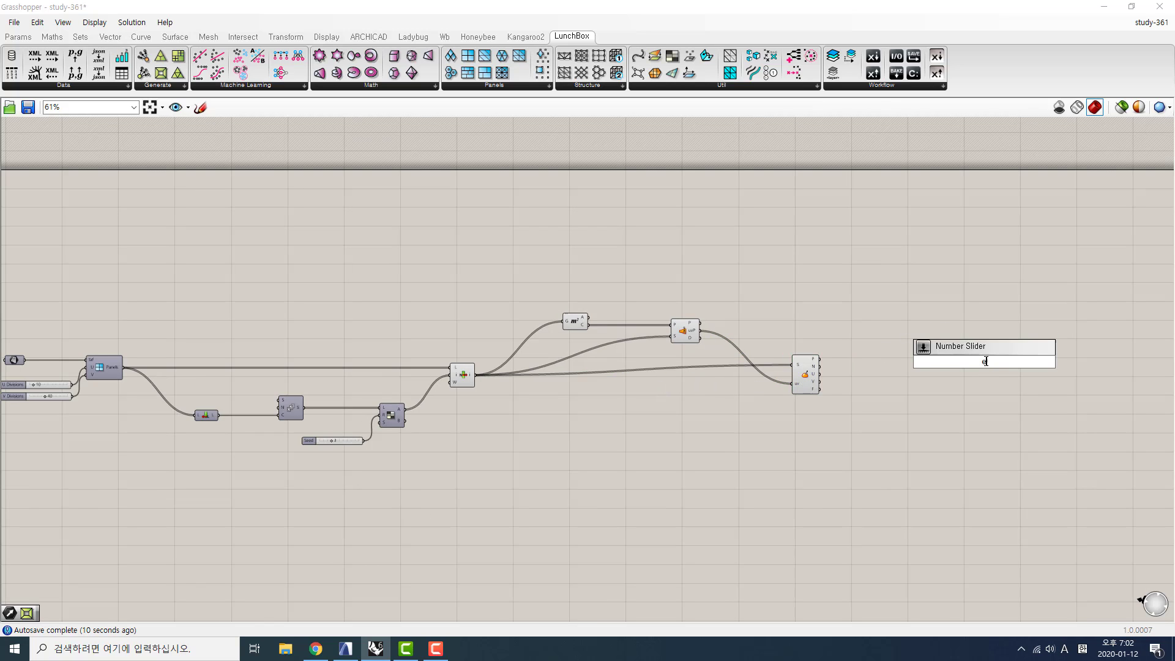
type("tru")
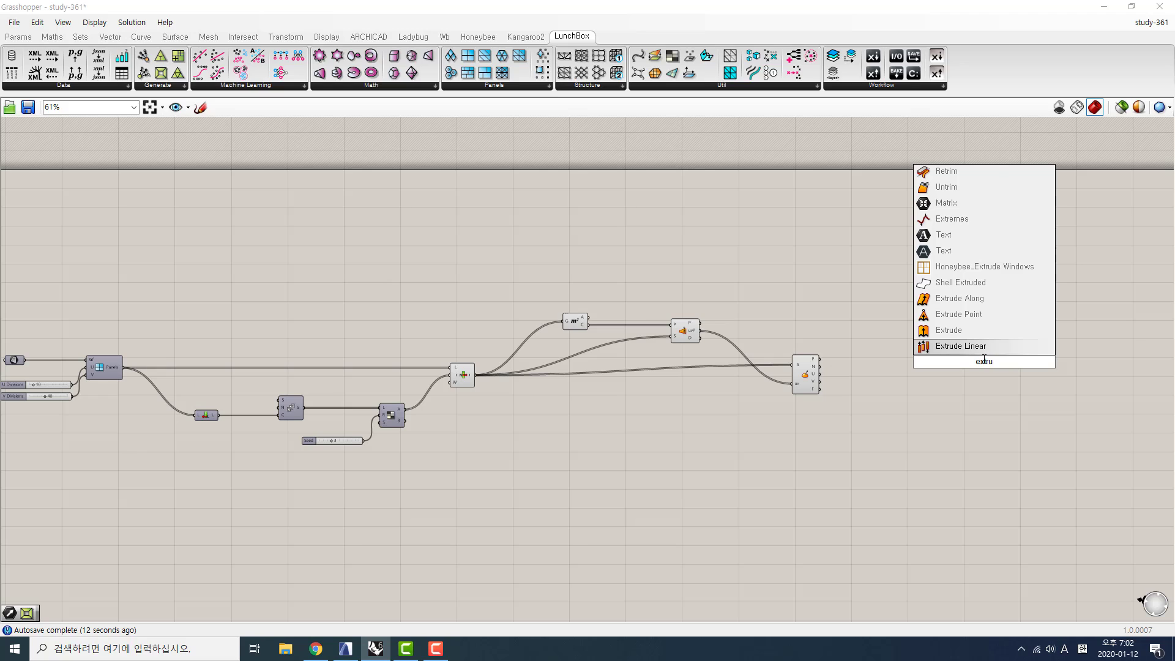
left_click(961, 330)
left_click_drag(980, 362, 927, 388)
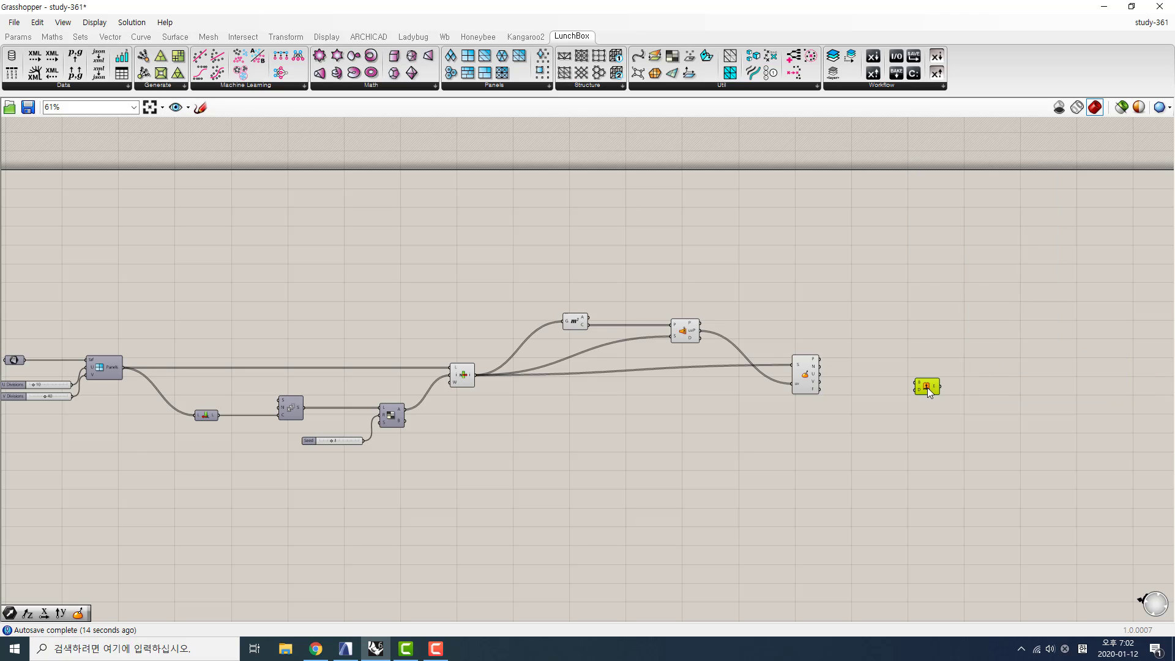
scroll(927, 388, "up", 4)
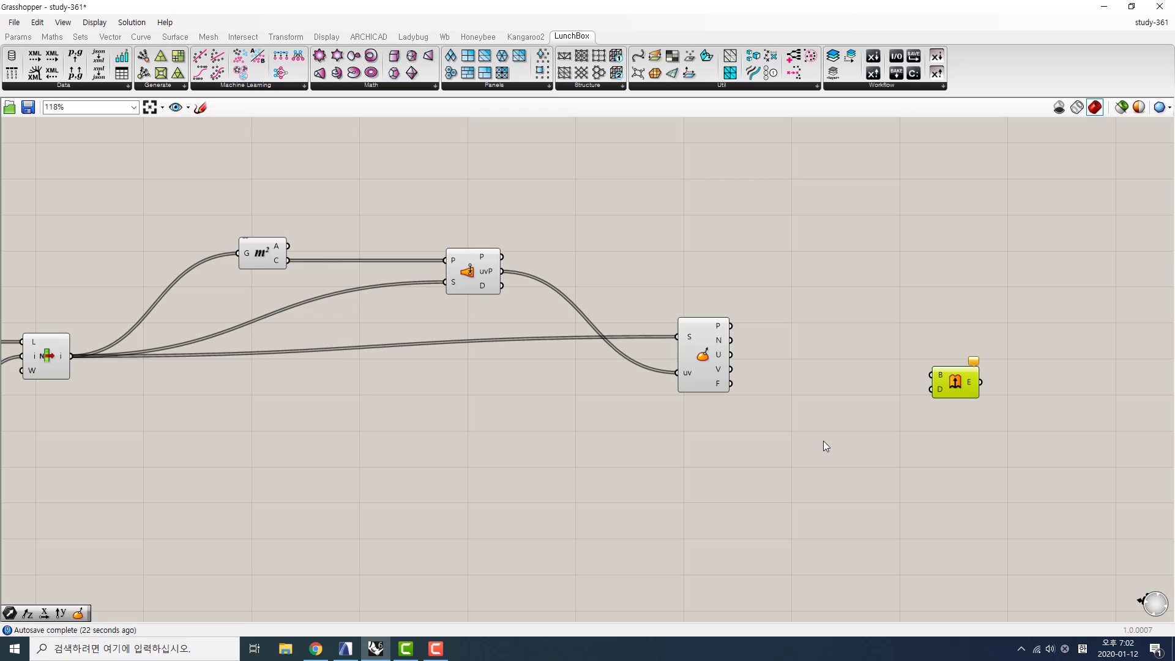
mouse_move(726, 346)
left_click_drag(72, 356, 961, 454)
Add an Amplitude component between Evaluate Surface and Extrude, and connect Evaluate Surface's P output to its vector input V
left_click(847, 413)
double_click(847, 413)
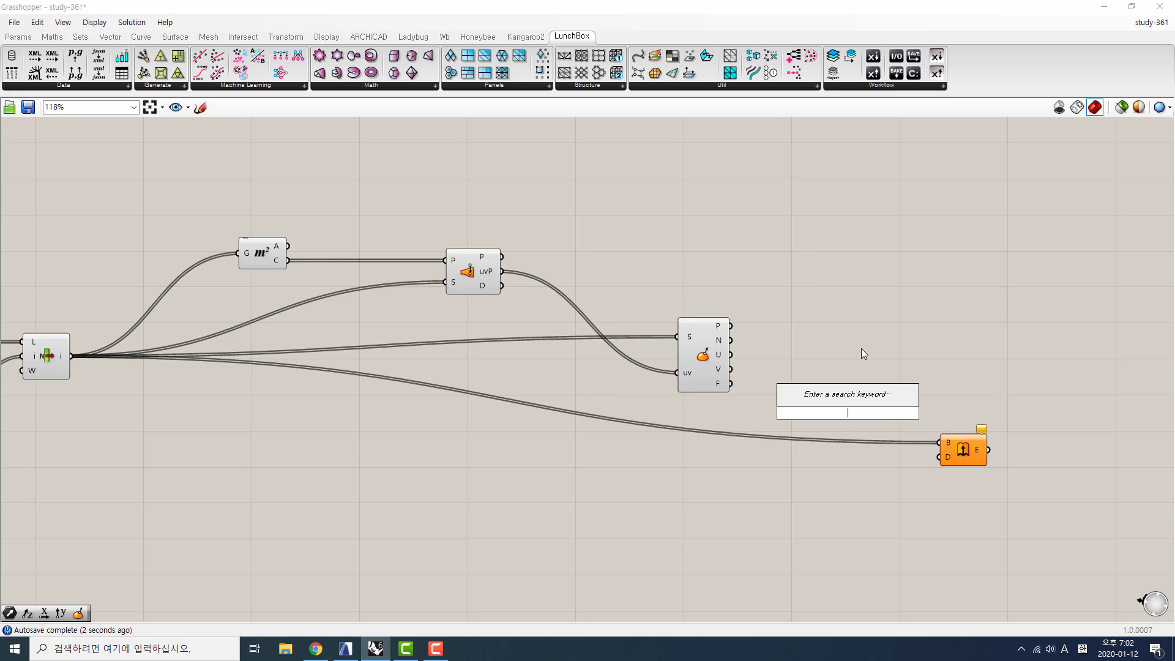
type("amp")
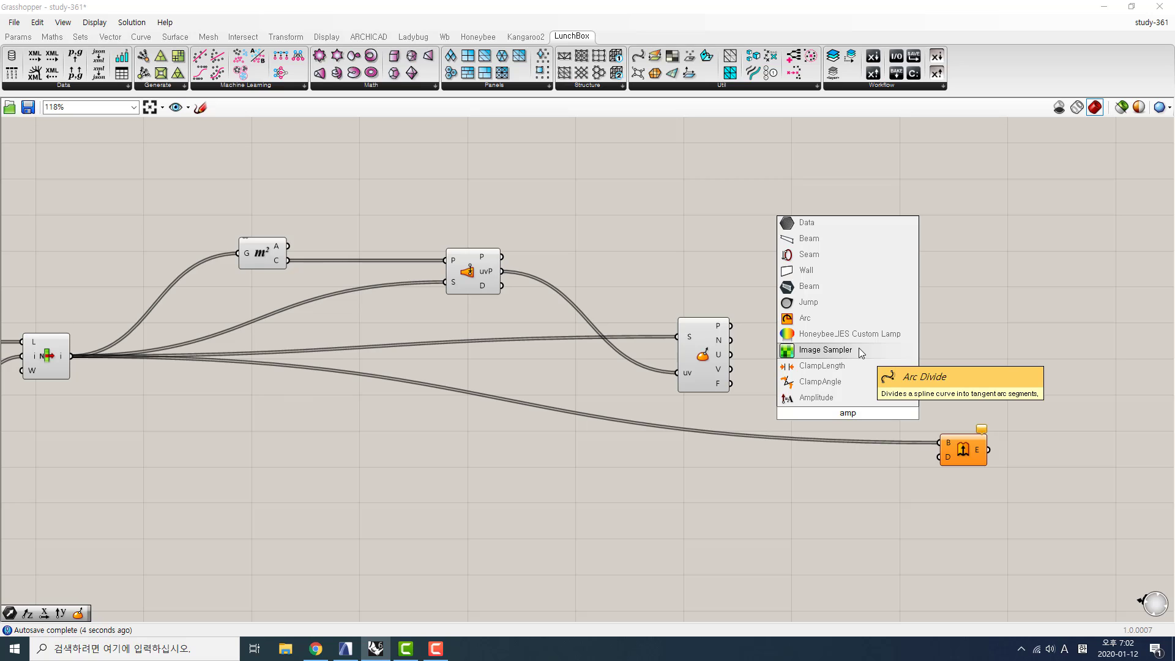
left_click(819, 397)
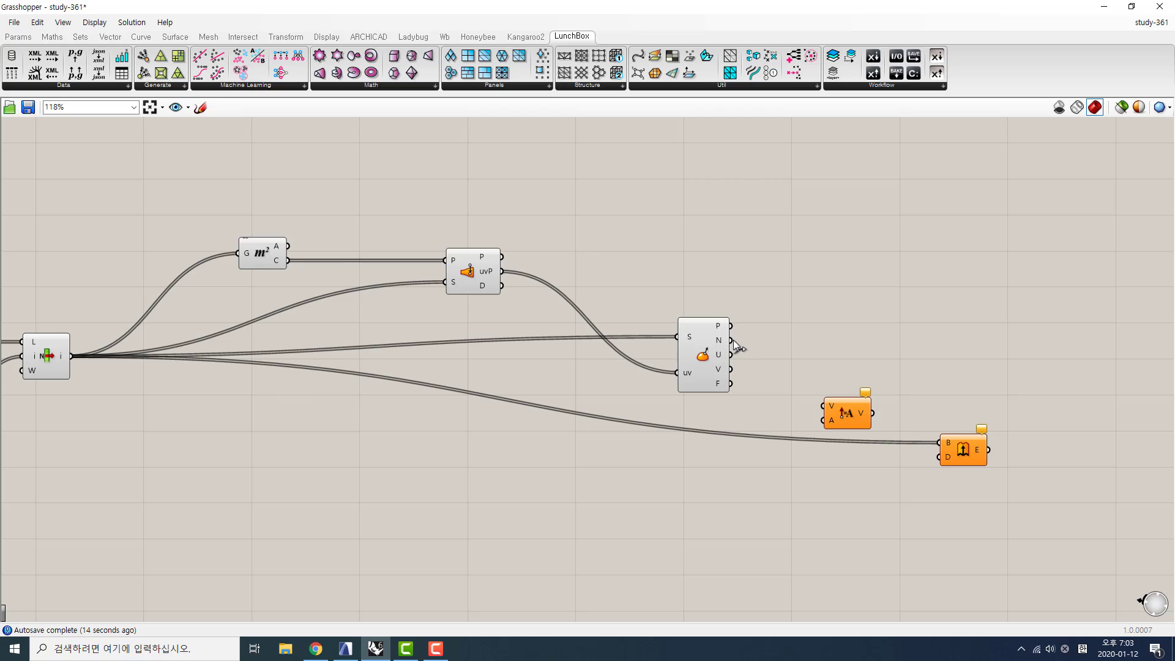
left_click_drag(790, 382, 885, 362)
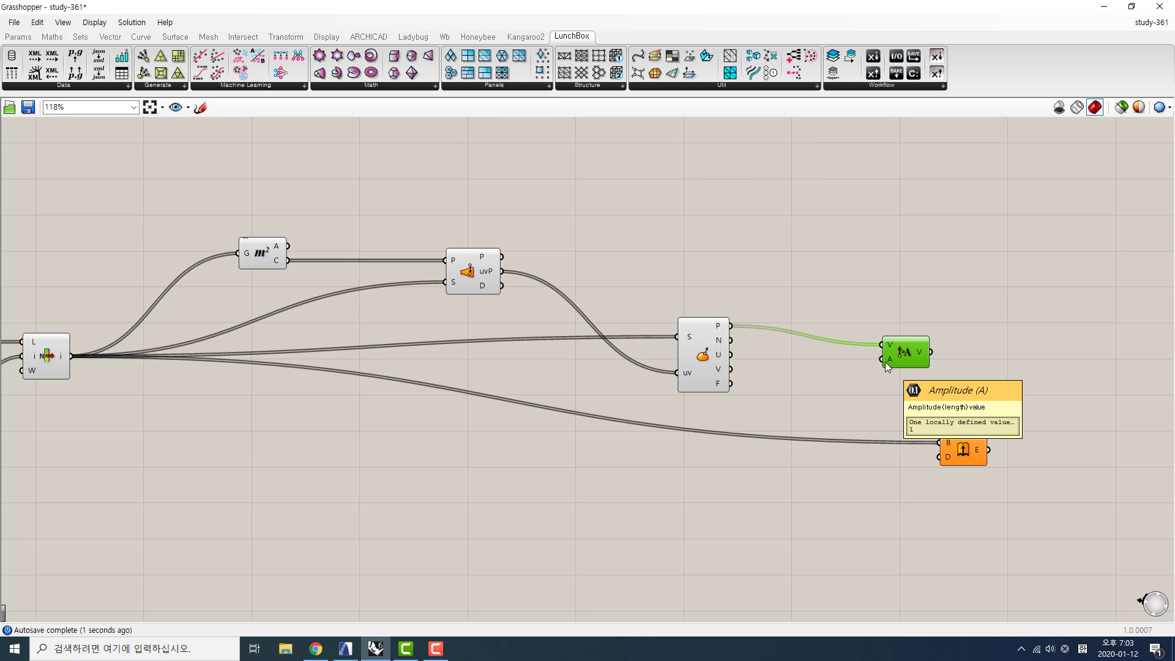
Feed Amplitude's input A from a number slider set to 300, and connect the Amplitude output to Extrude's direction input D
left_click(854, 392)
double_click(854, 392)
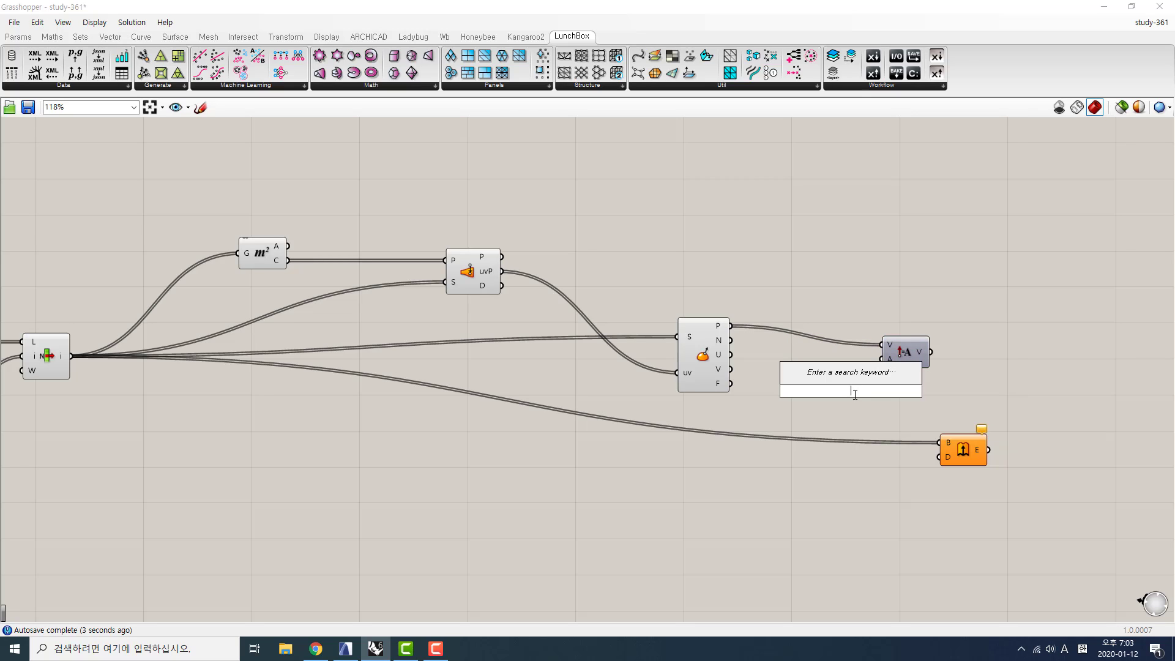
type("300₩")
key("Return")
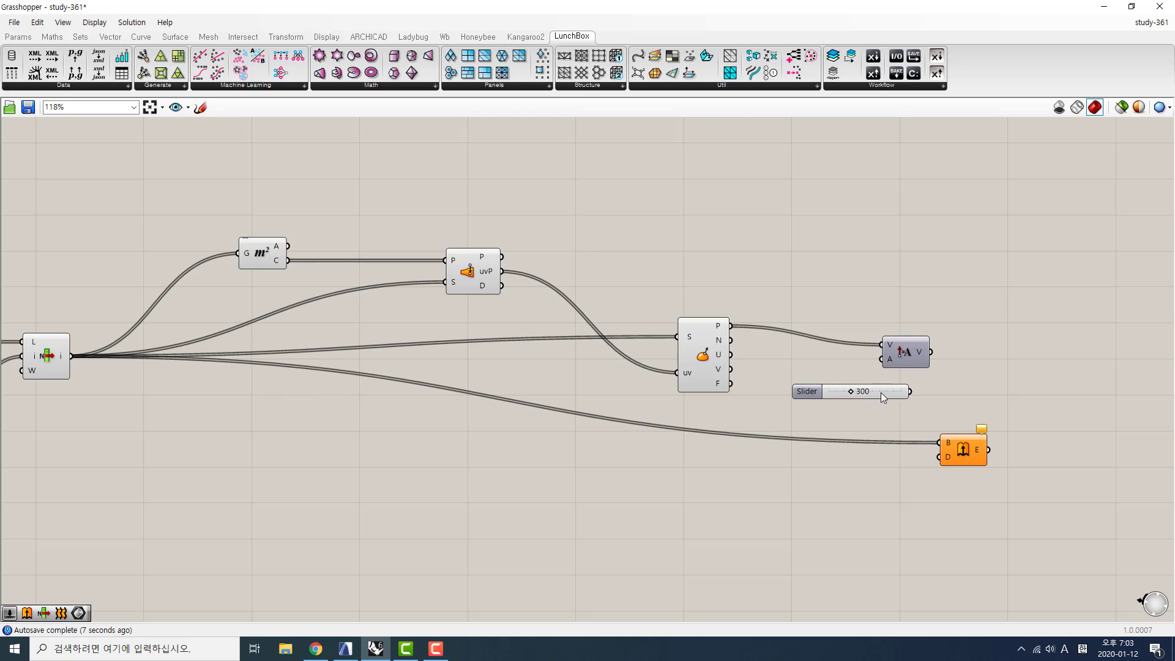
left_click_drag(883, 397, 932, 346)
left_click_drag(822, 397, 854, 386)
left_click_drag(907, 347, 894, 351)
left_click_drag(860, 386, 798, 414)
left_click_drag(961, 450, 1082, 463)
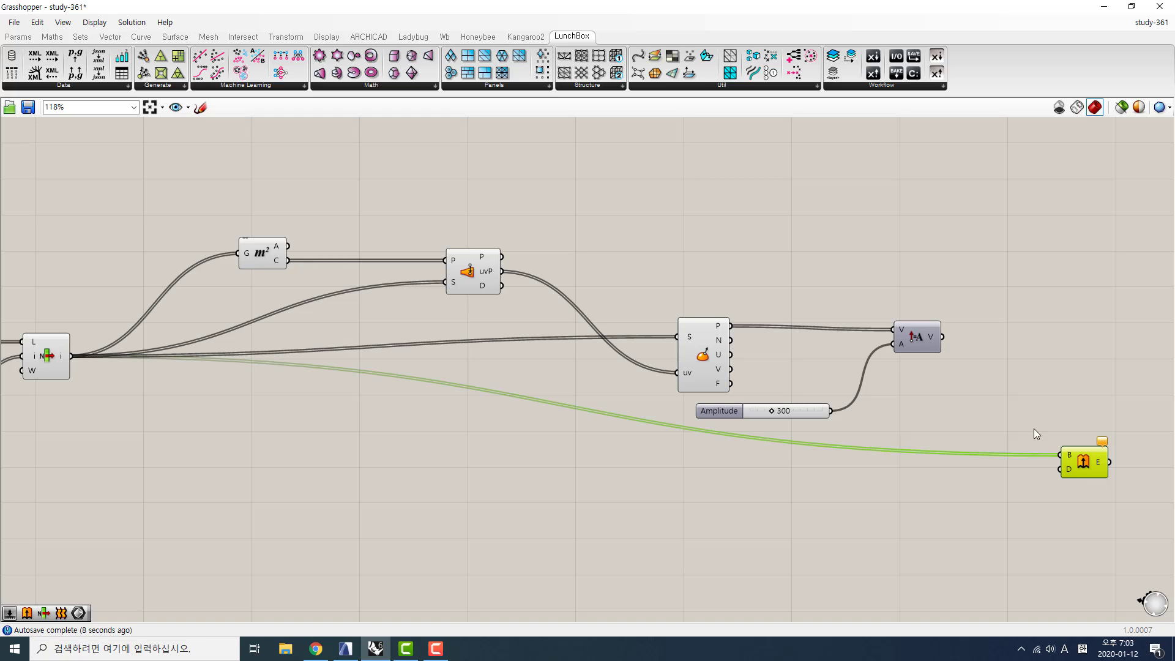
left_click_drag(1010, 390, 1066, 471)
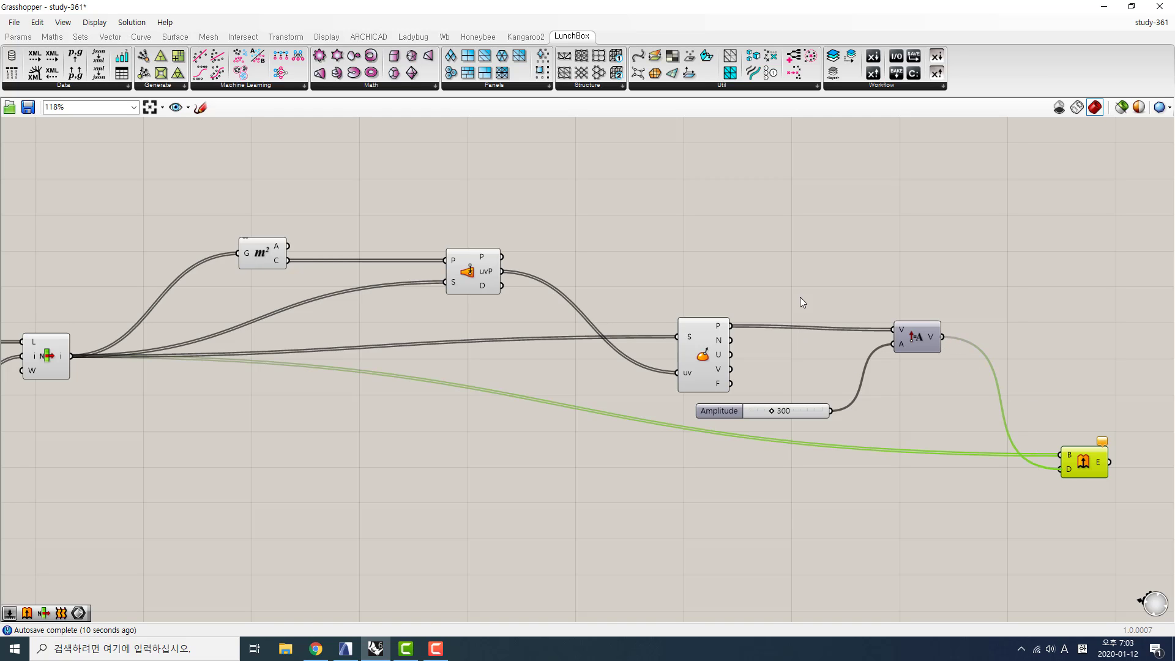
Restore and move aside the Grasshopper window to examine the extruded panels in the Rhino viewport, and maximize it again
left_click(1132, 7)
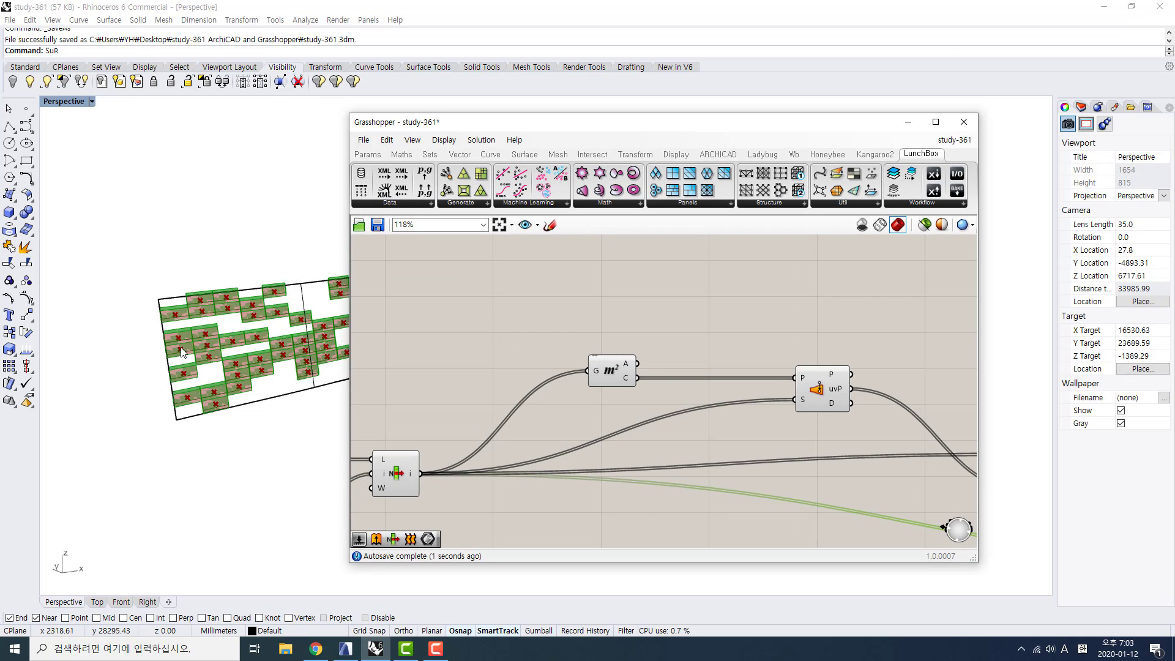
right_click_drag(181, 352, 272, 369)
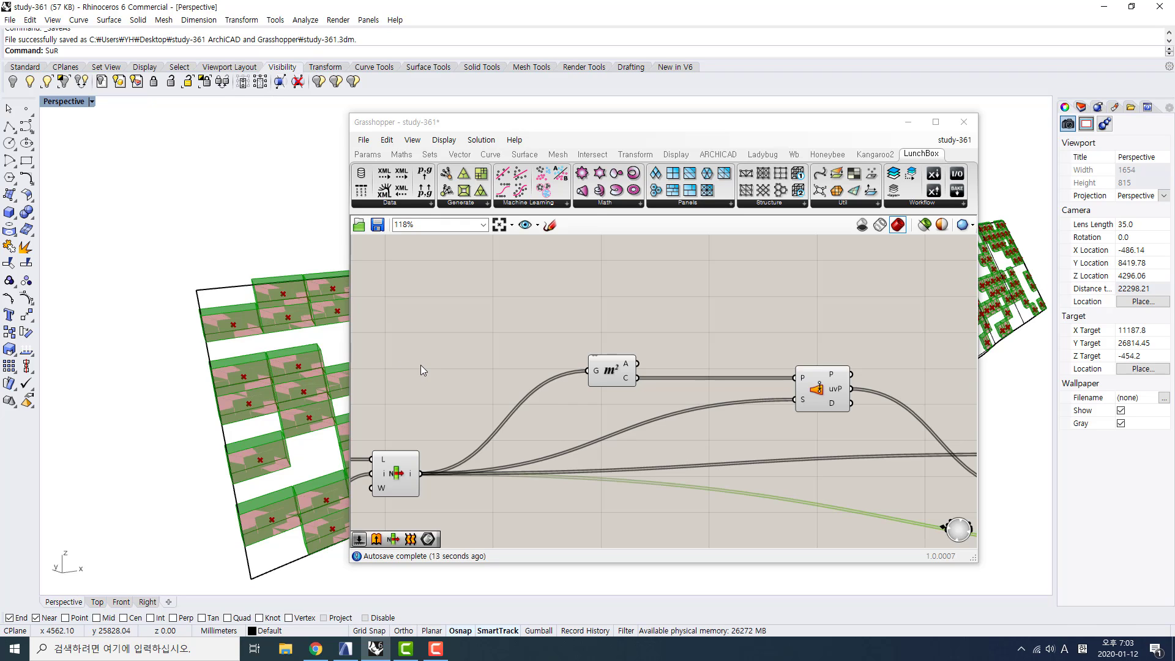
left_click(475, 358)
scroll(471, 357, "down", 6)
right_click_drag(254, 393, 274, 385)
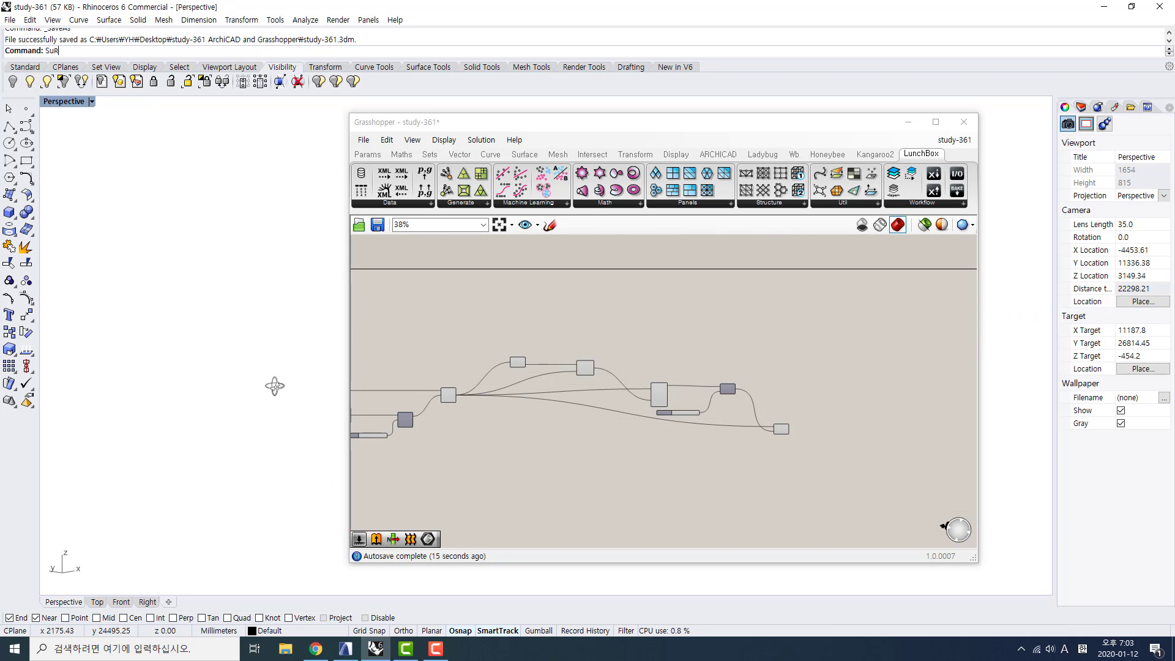
left_click_drag(457, 122, 924, 151)
right_click_drag(657, 271, 772, 269)
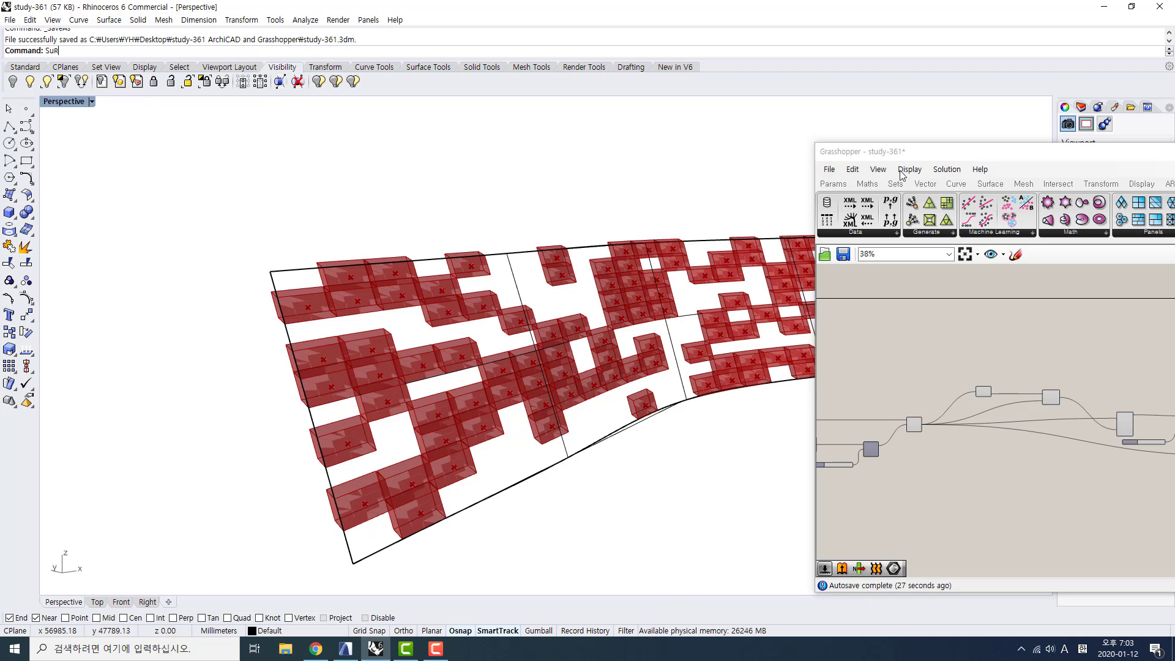
left_click_drag(916, 159, 326, 139)
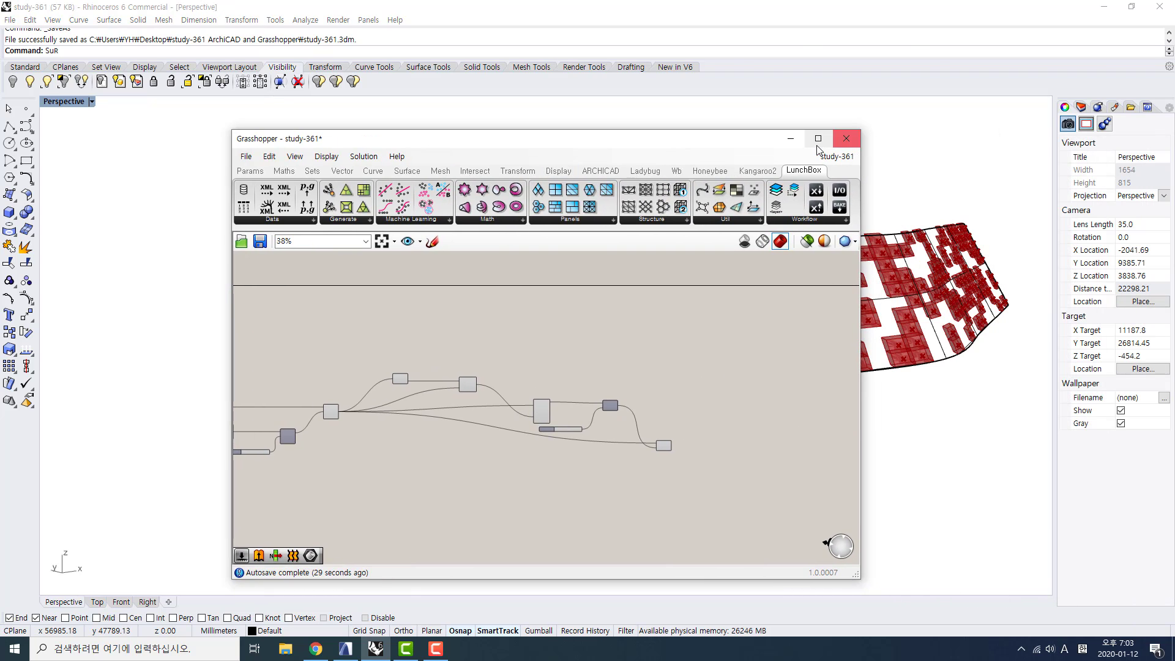
left_click(840, 138)
scroll(429, 294, "up", 5)
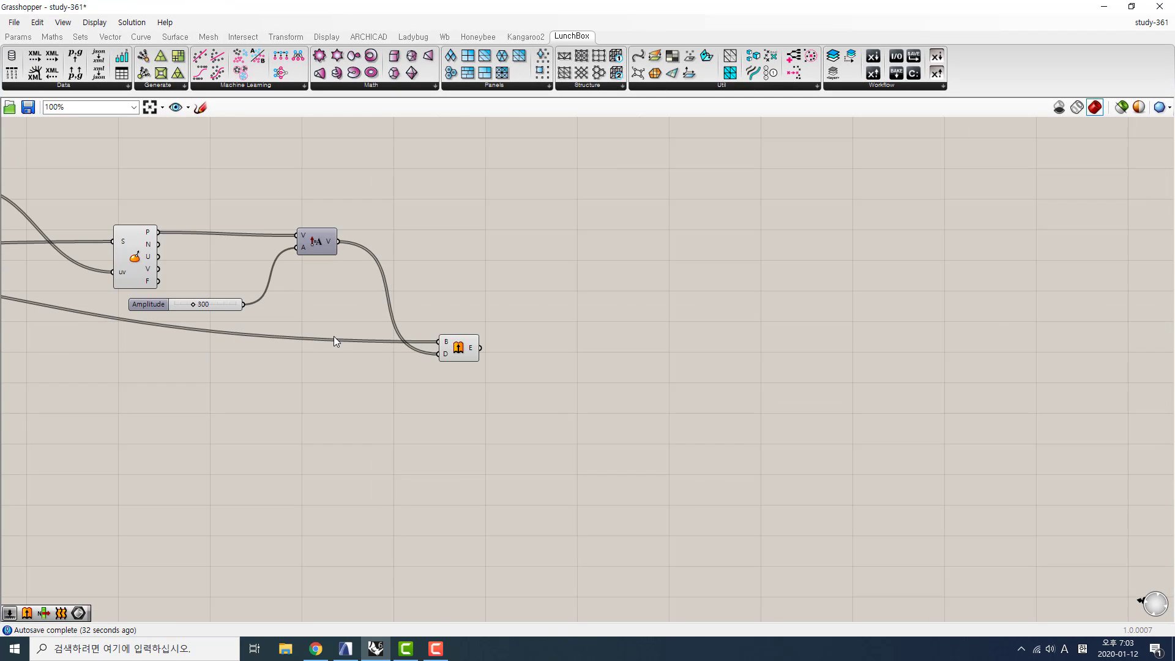
Insert a Negative component between the 300 slider and Amplitude's input A, and move Amplitude over to make room
double_click(300, 307)
left_click(18, 36)
left_click(139, 85)
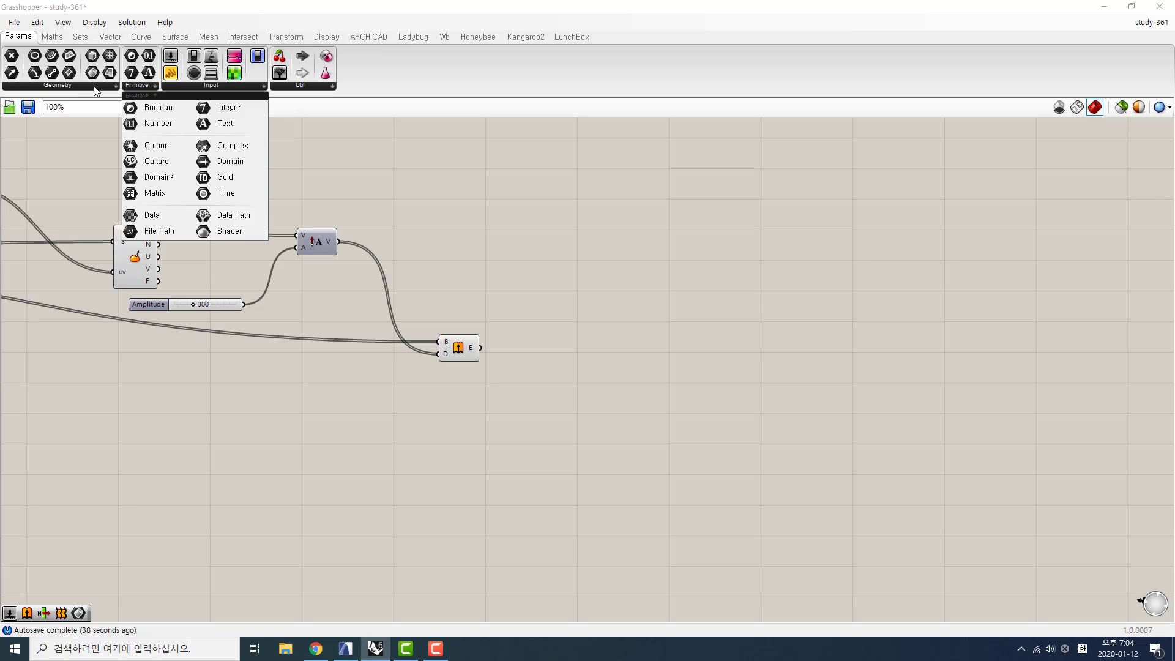
left_click(53, 36)
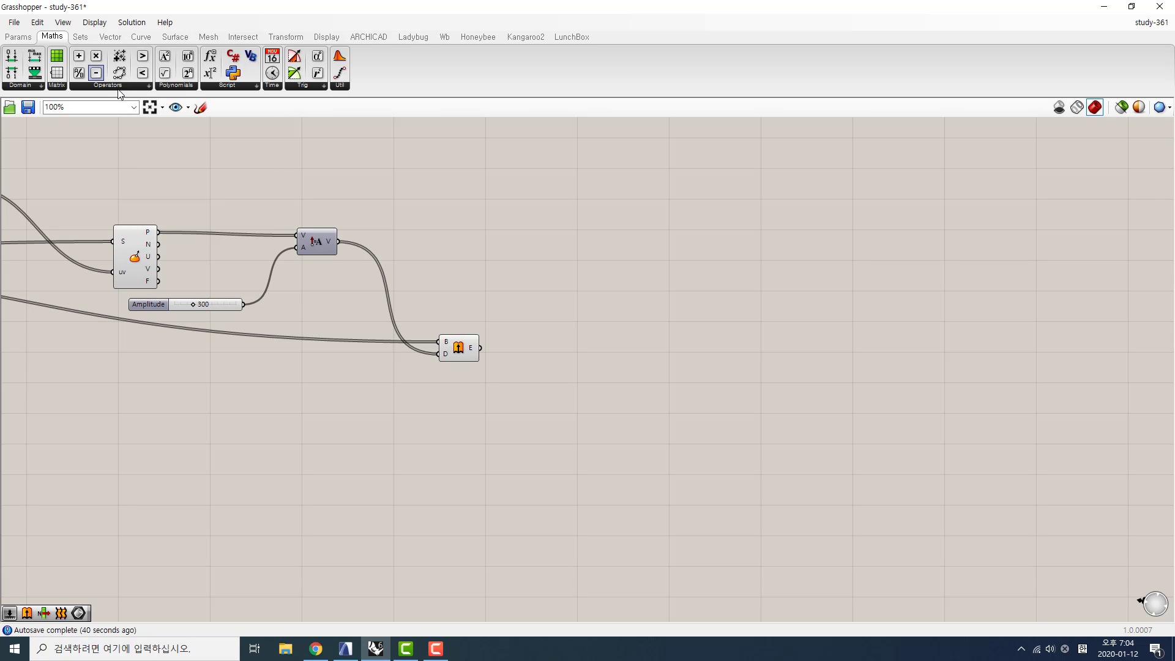
left_click(123, 87)
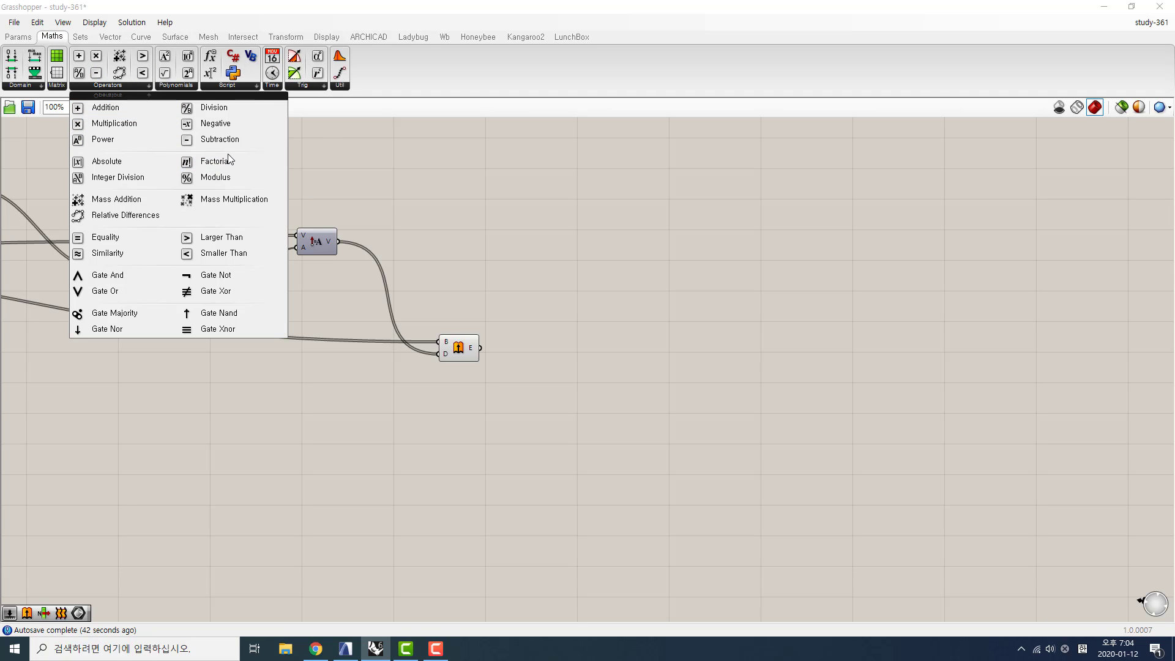
left_click_drag(199, 123, 372, 238)
left_click(307, 307)
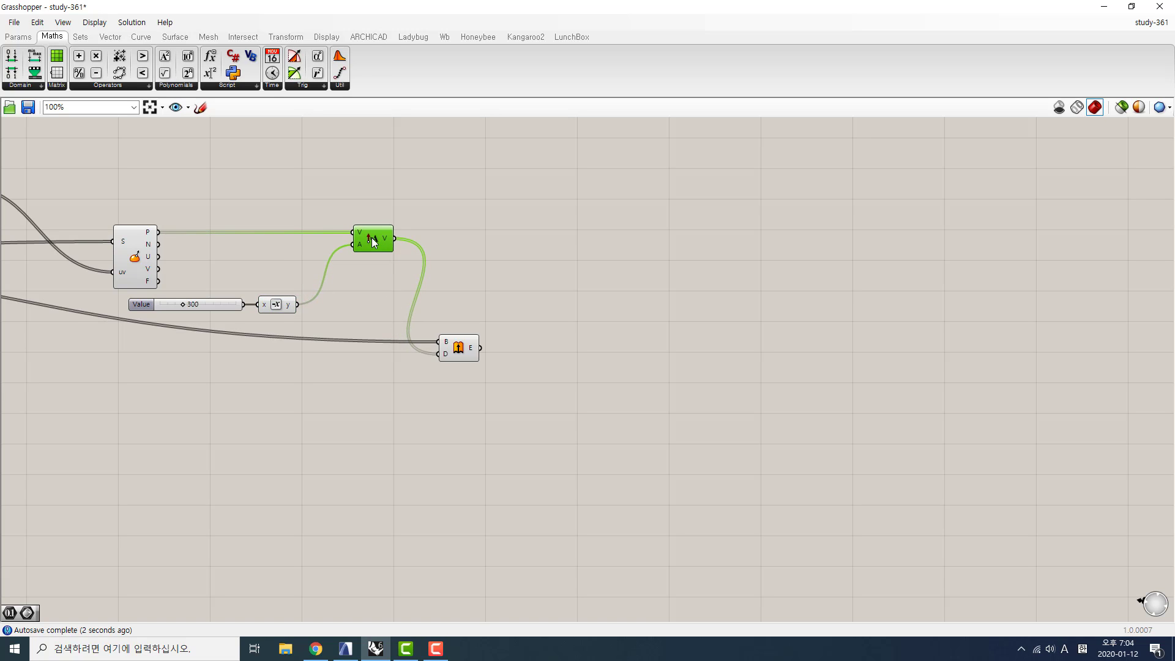
Move the restored Grasshopper window aside to examine the panels' reversed extrusion in the Rhino viewport, and maximize it again
left_click(1131, 6)
left_click_drag(565, 142, 906, 143)
right_click_drag(466, 275, 381, 271)
left_click_drag(816, 145, 445, 118)
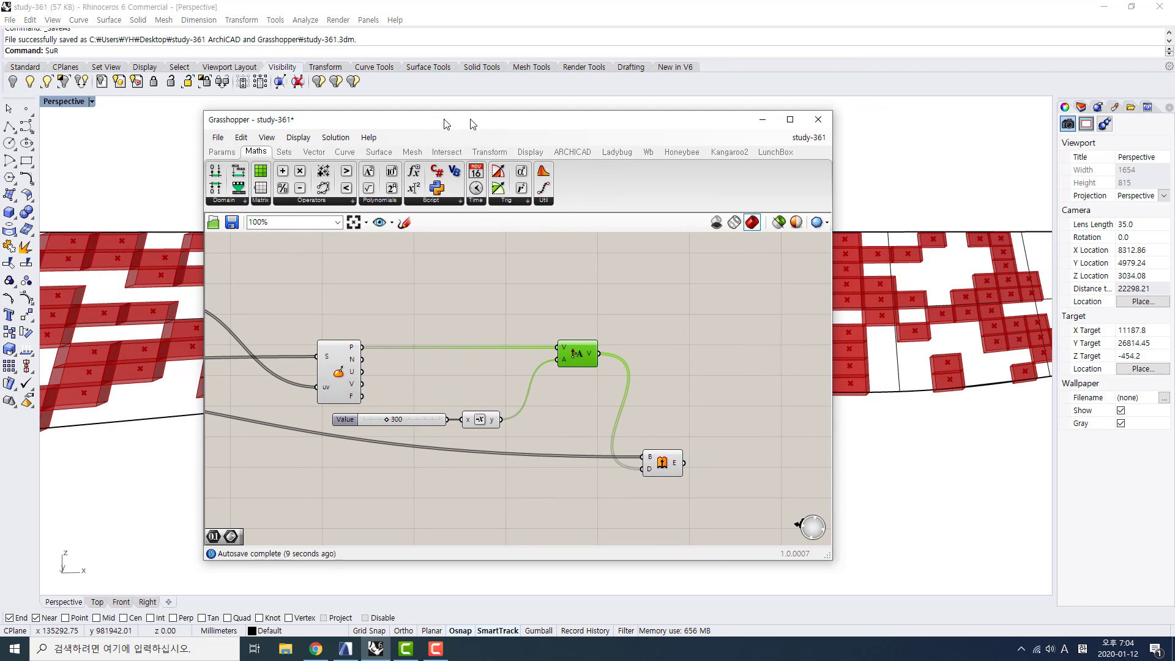
left_click(796, 115)
Disable the preview of the components from List Item through Amplitude, leaving Extrude's preview on, and shift Extrude away from Amplitude
scroll(583, 293, "down", 3)
scroll(582, 358, "down", 2)
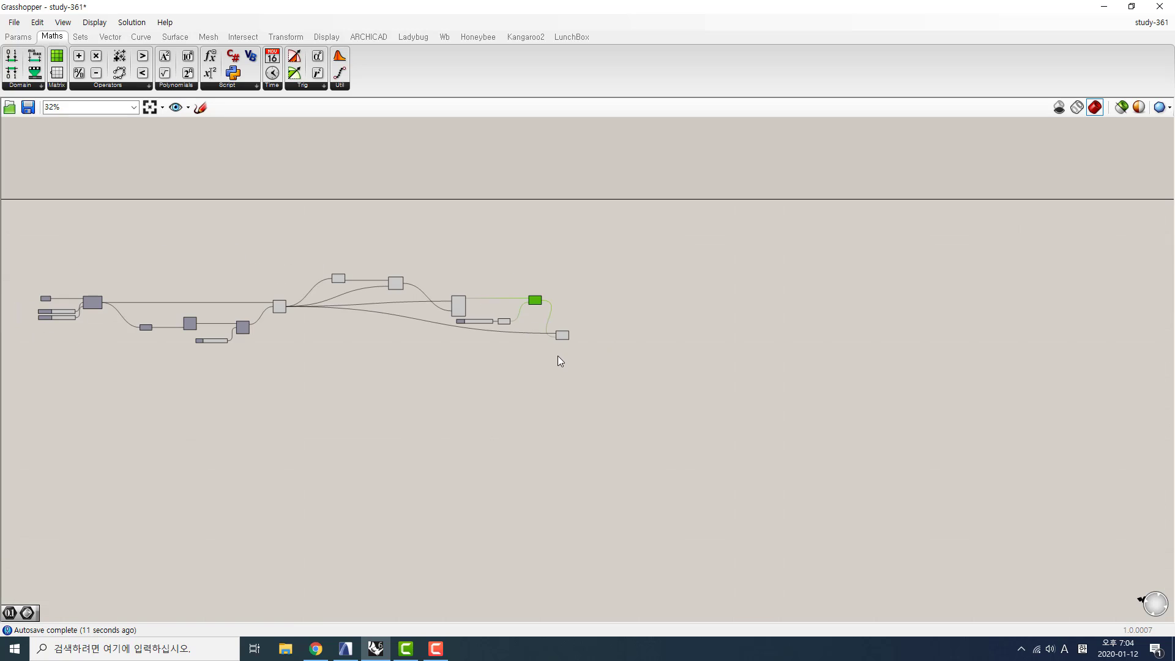
left_click_drag(548, 360, 267, 252)
middle_click(332, 278)
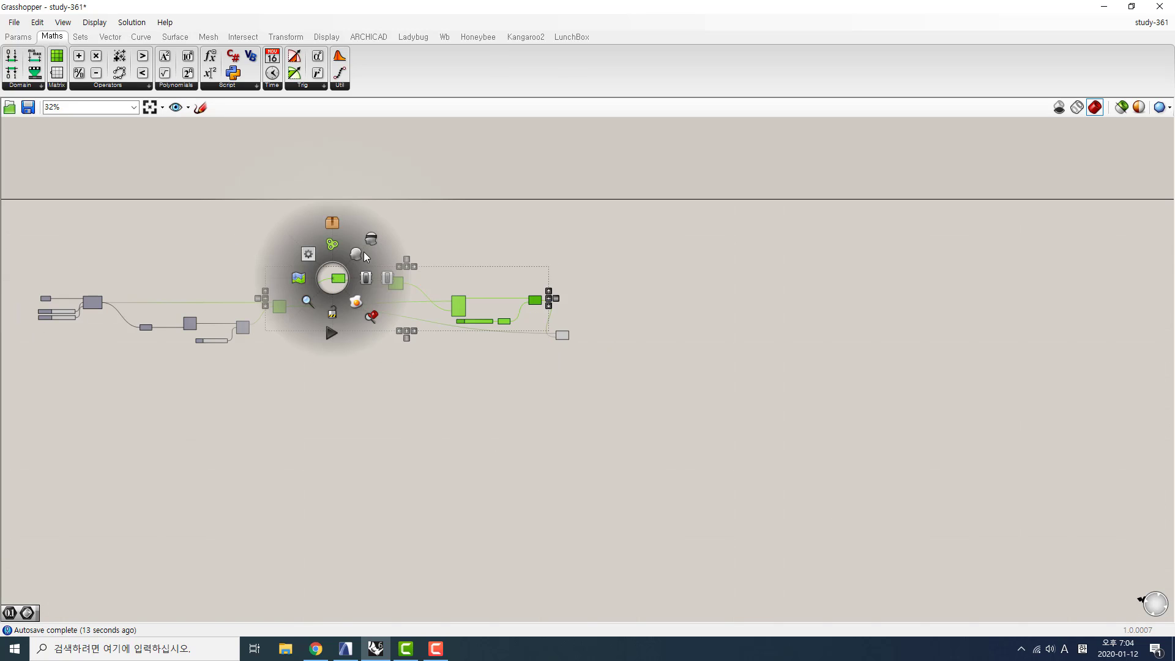
left_click(664, 384)
scroll(597, 335, "up", 4)
scroll(598, 335, "up", 3)
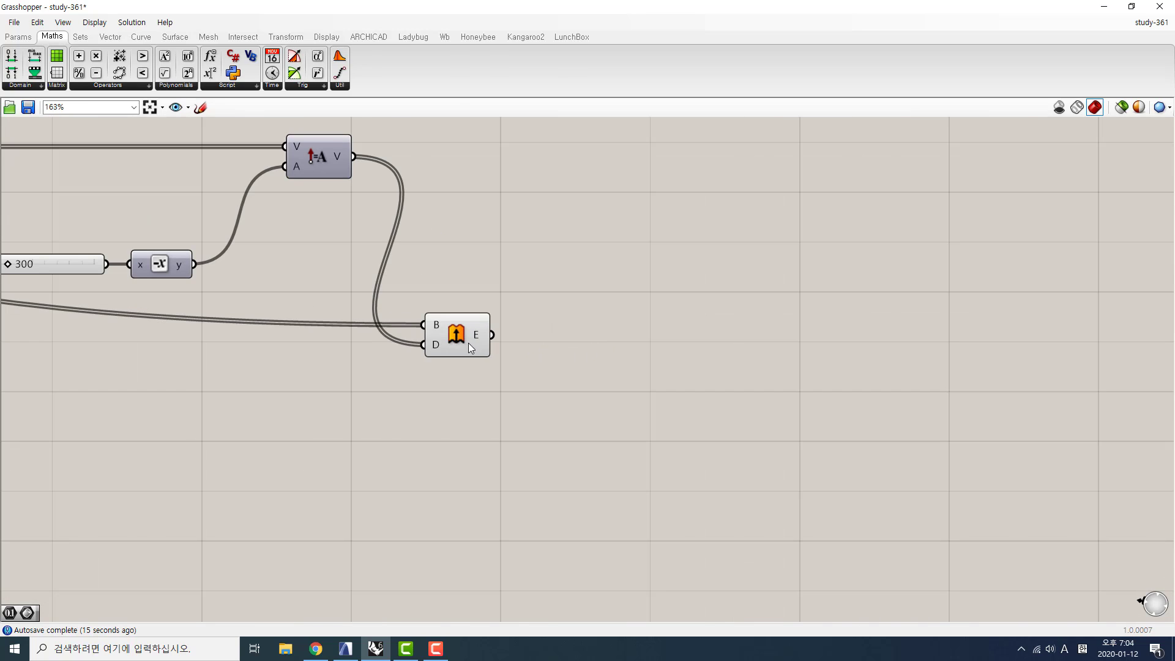
left_click_drag(468, 343, 518, 361)
left_click(638, 359)
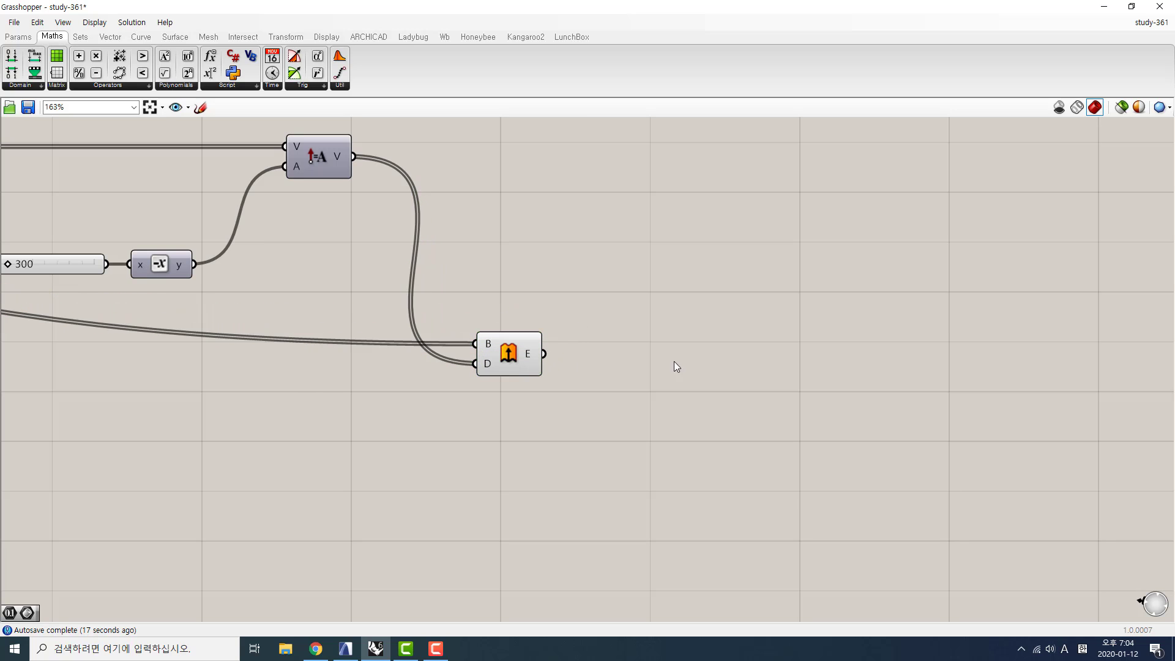
Add an ARCHICAD Morph Solid component beyond Extrude
left_click(376, 37)
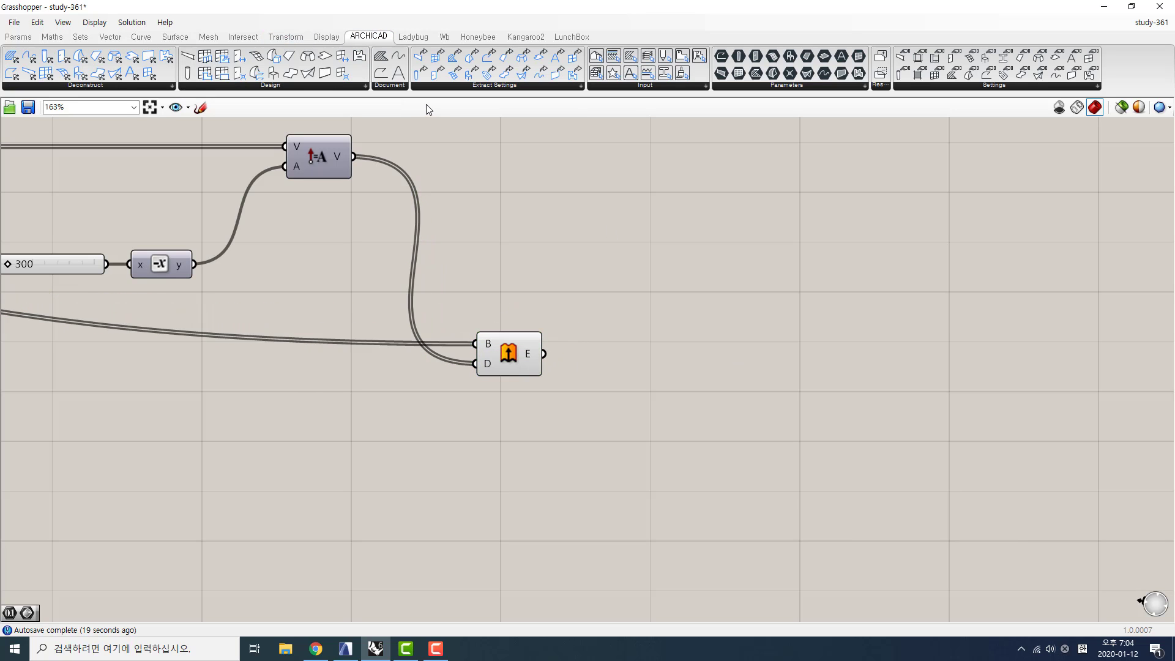
left_click(273, 86)
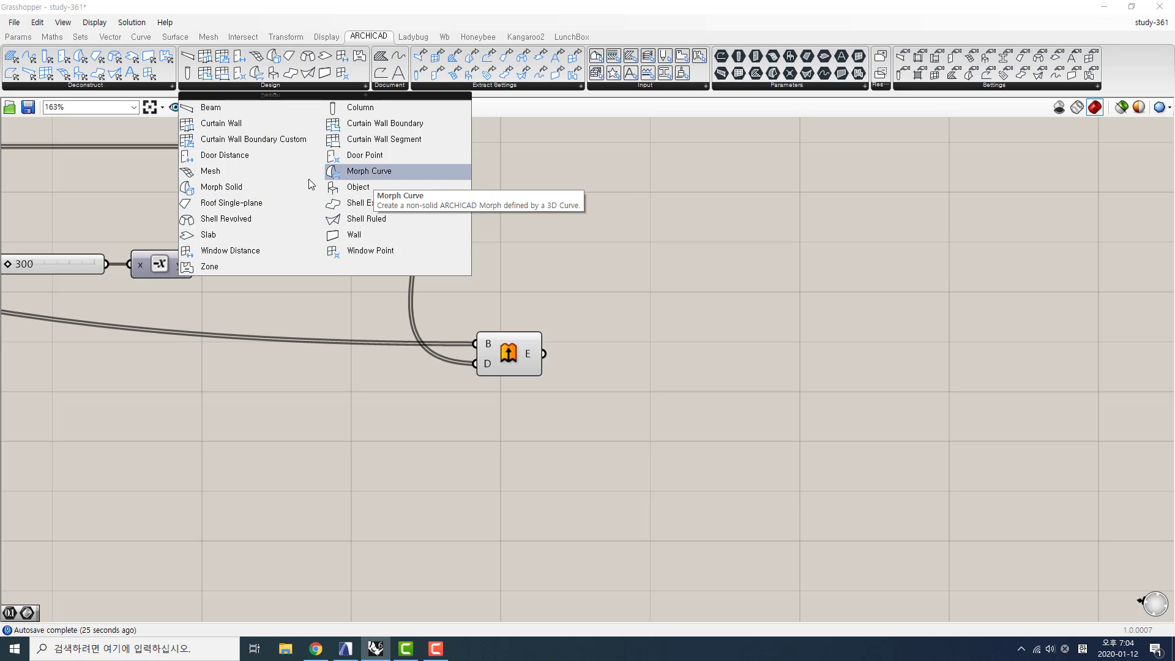
left_click_drag(222, 187, 801, 358)
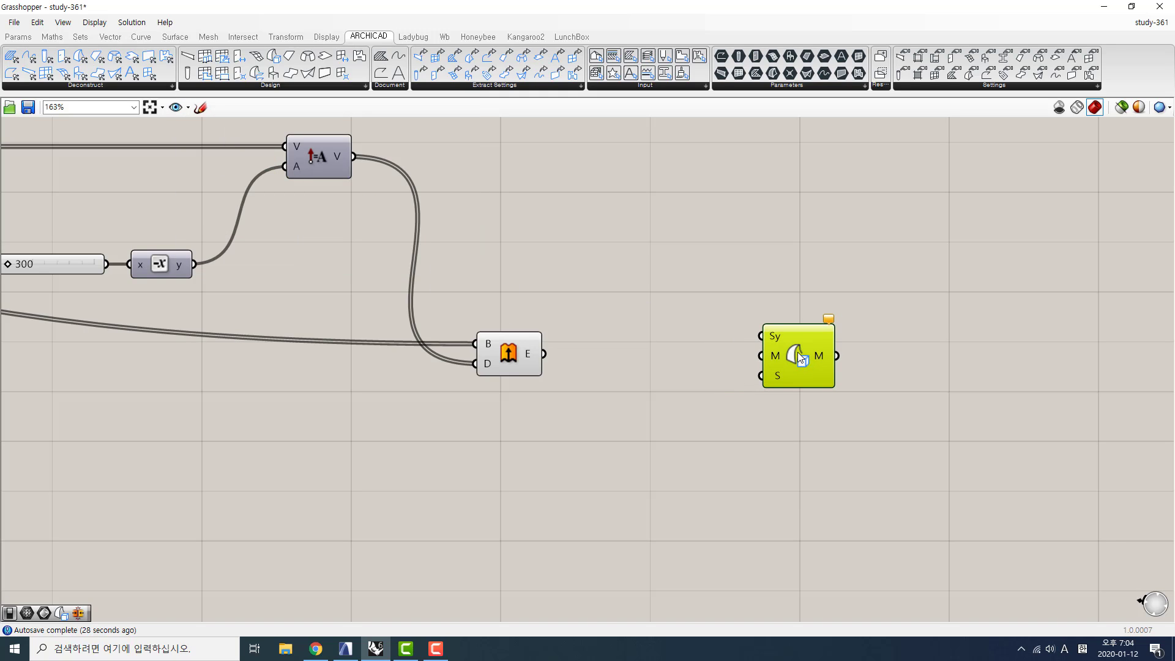
Feed Morph Solid's Sy input from a new Boolean Toggle set to False, and connect Extrude's E output to its M input
left_click(18, 37)
left_click_drag(490, 274, 762, 336)
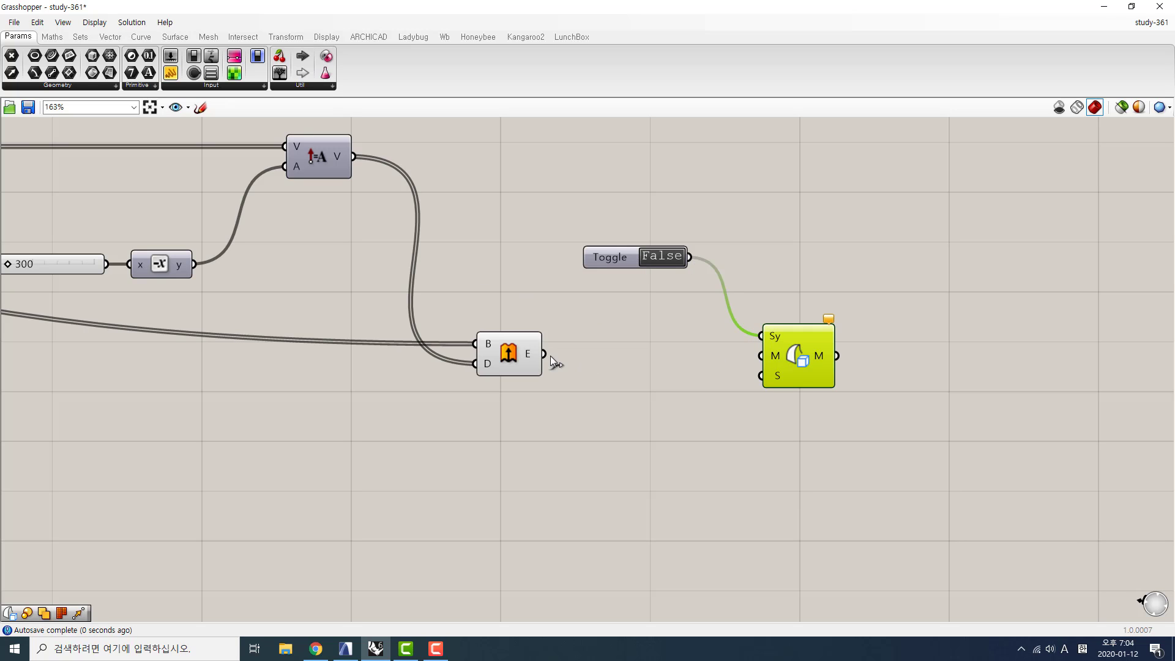
left_click_drag(545, 354, 737, 366)
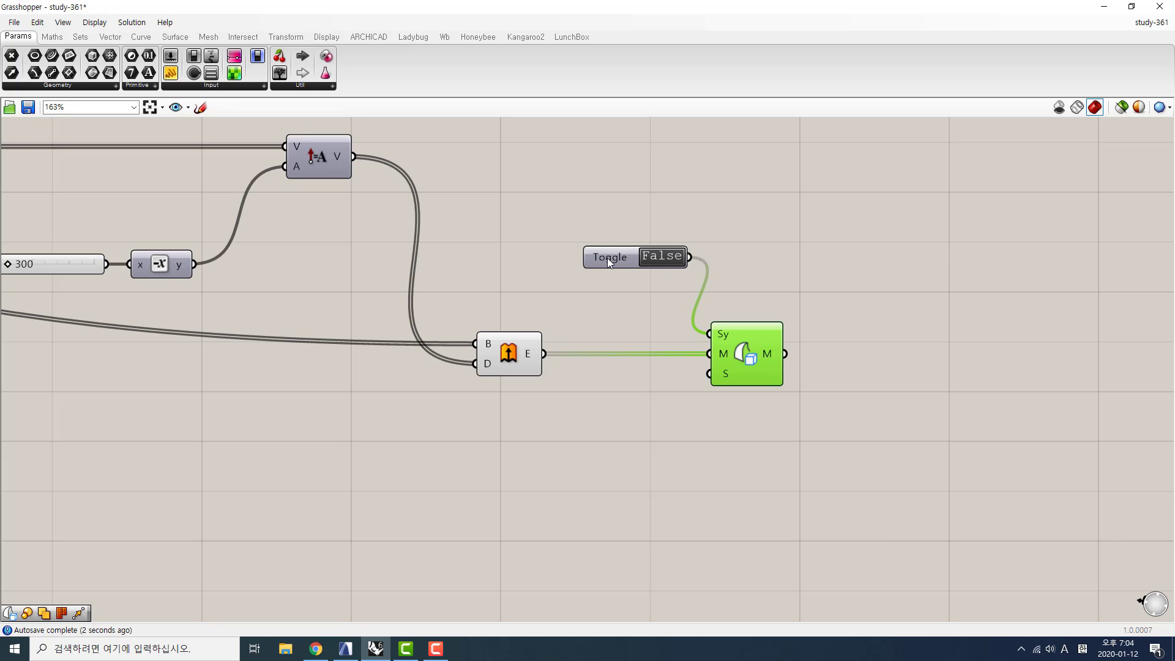
left_click_drag(621, 255, 591, 269)
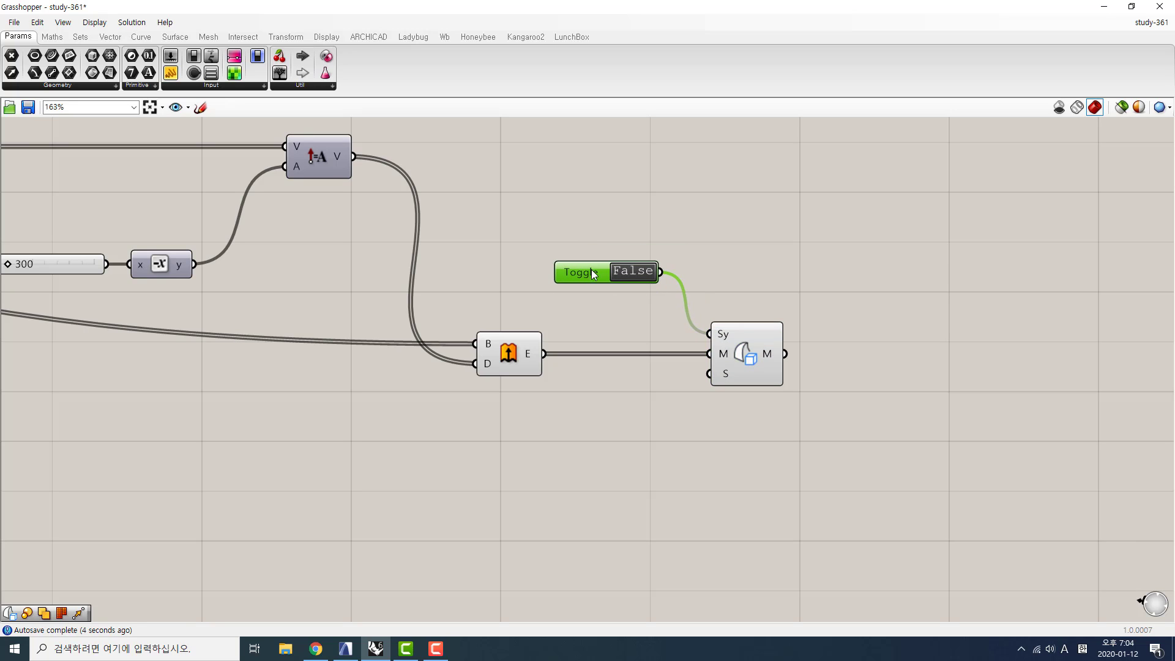
Switch to ARCHICAD and assign the original leaning shell behind the morph panels to the - Hidden layer
left_click(346, 649)
left_click(614, 366)
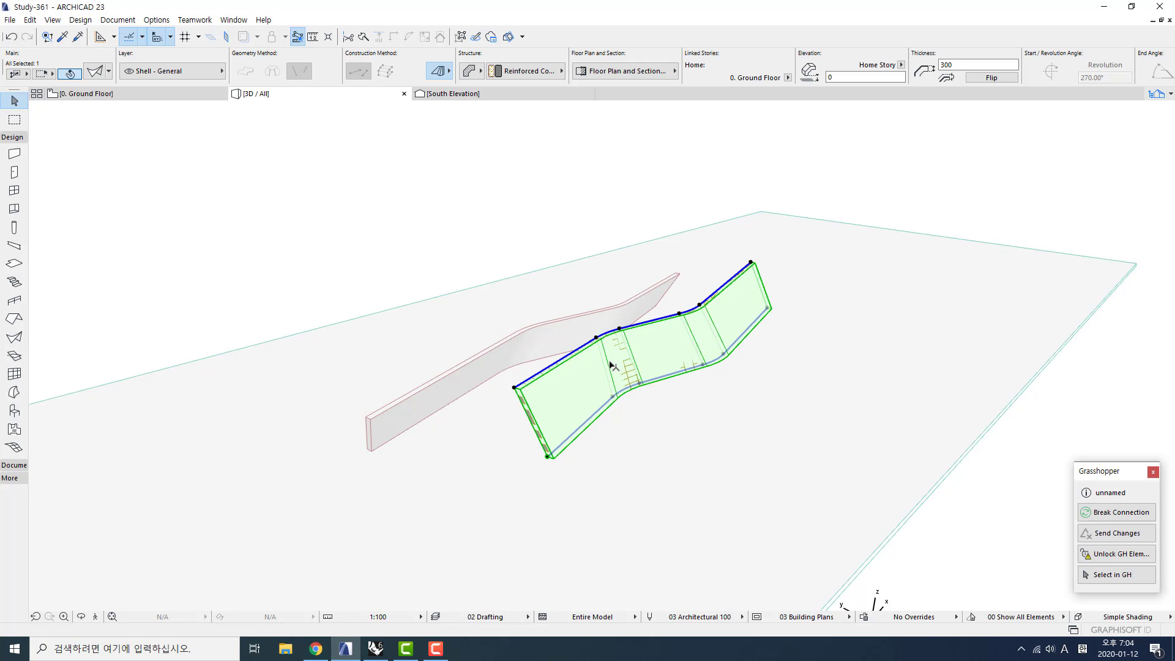
left_click(172, 71)
left_click(315, 78)
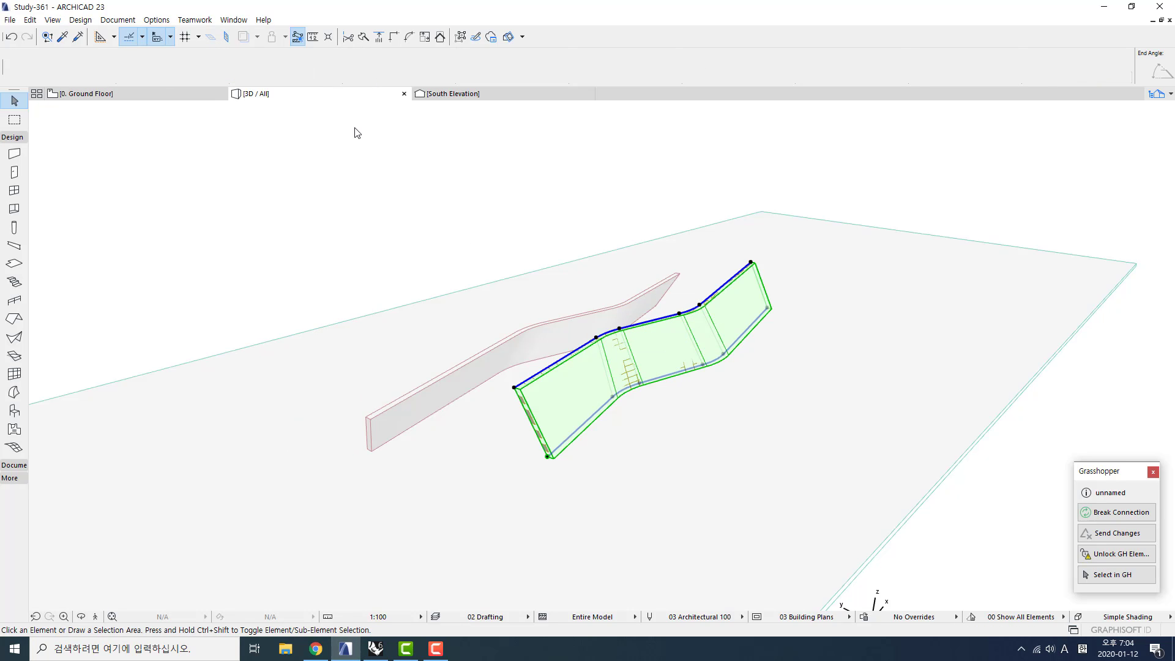
left_click(664, 457)
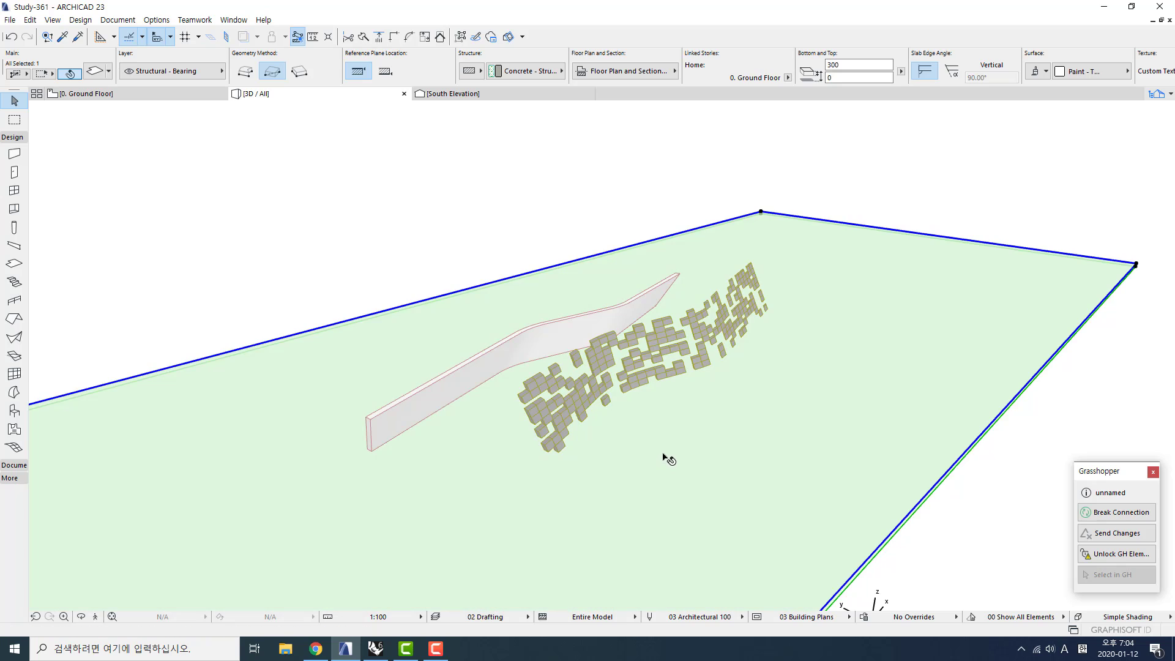
left_click(95, 72)
left_click(719, 15)
left_click(570, 183)
Make the - Hidden layer visible in the model view layer settings
key("ctrl+l")
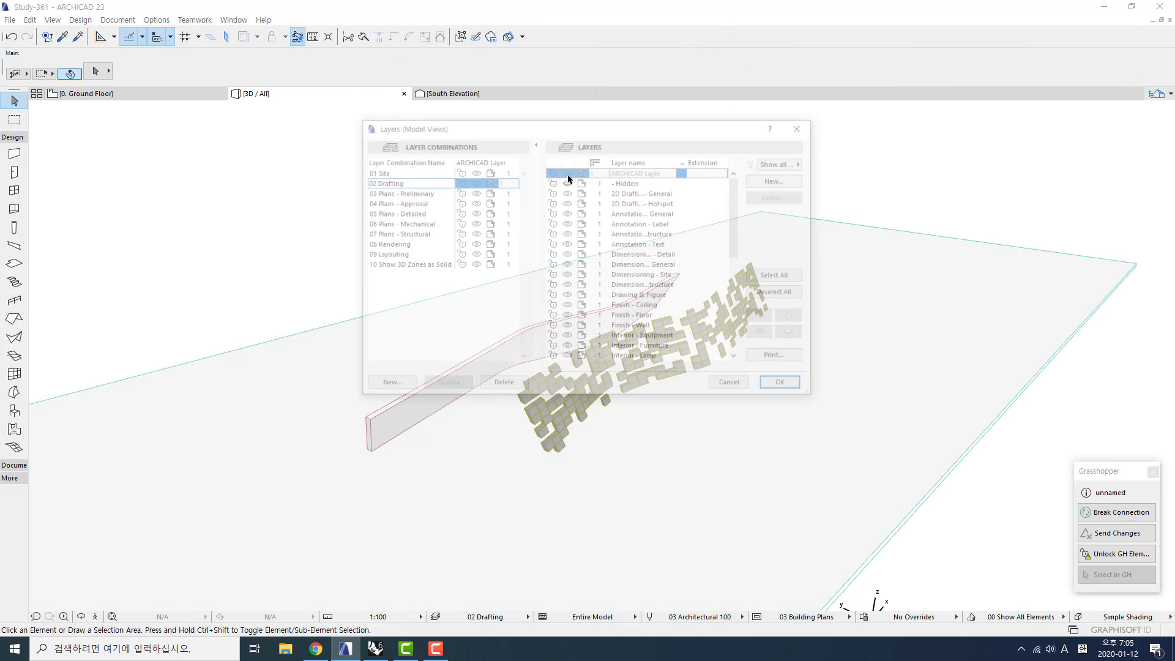
left_click(568, 182)
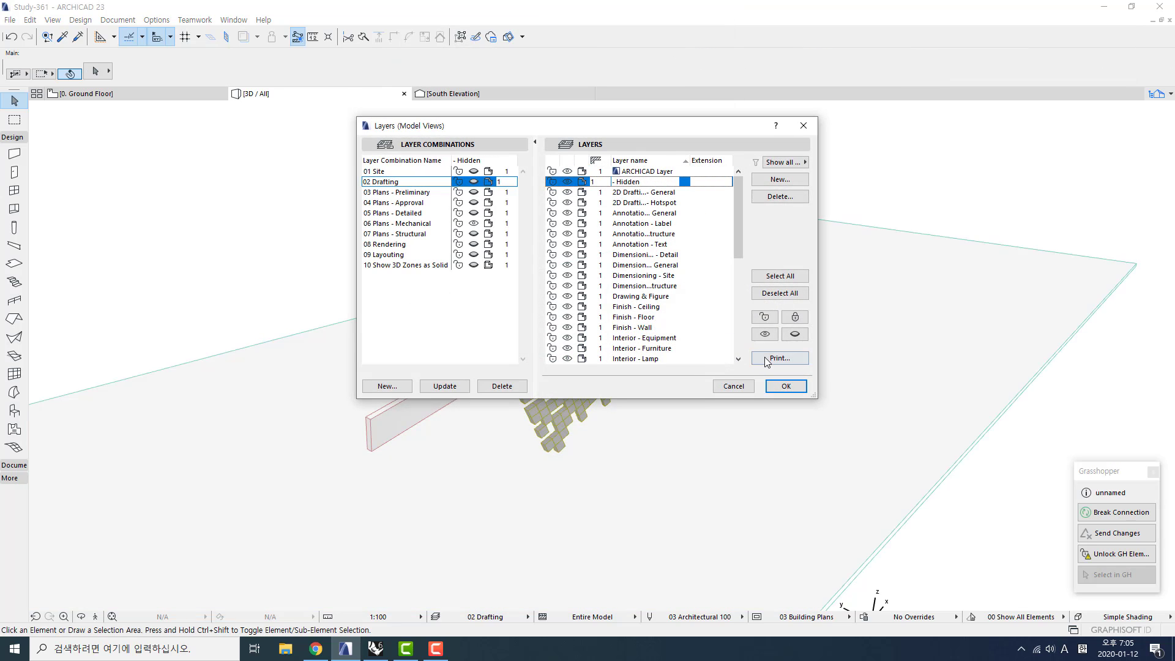
left_click(784, 386)
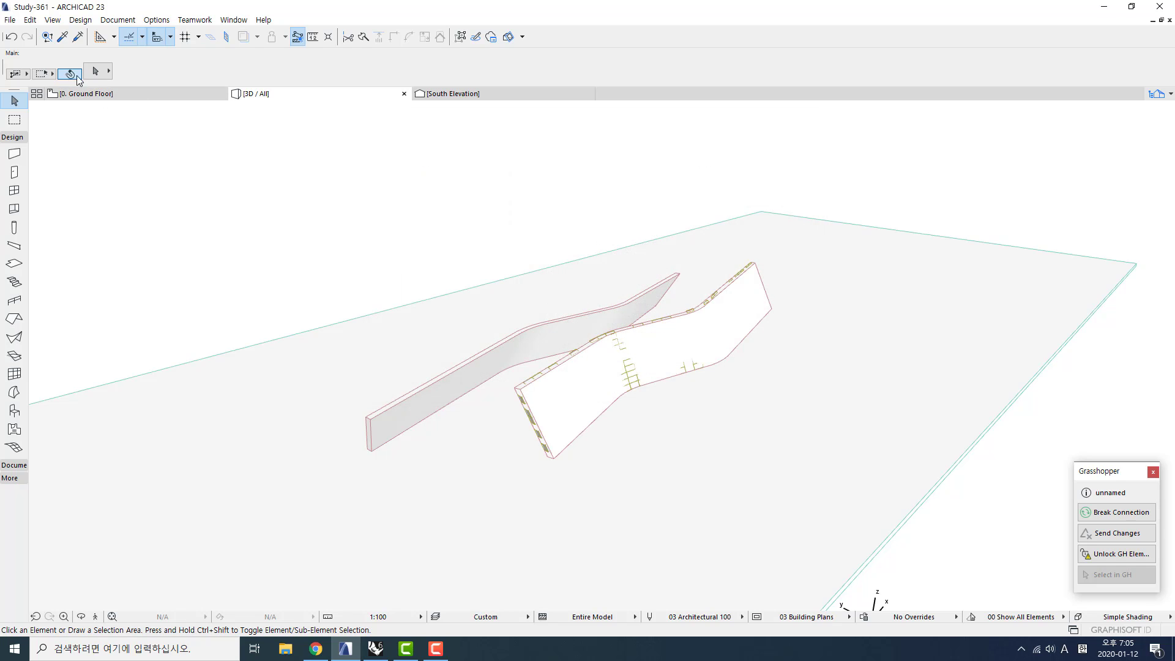
Flip the leaning shell about its reference surface and set its thickness to 50
left_click(600, 350)
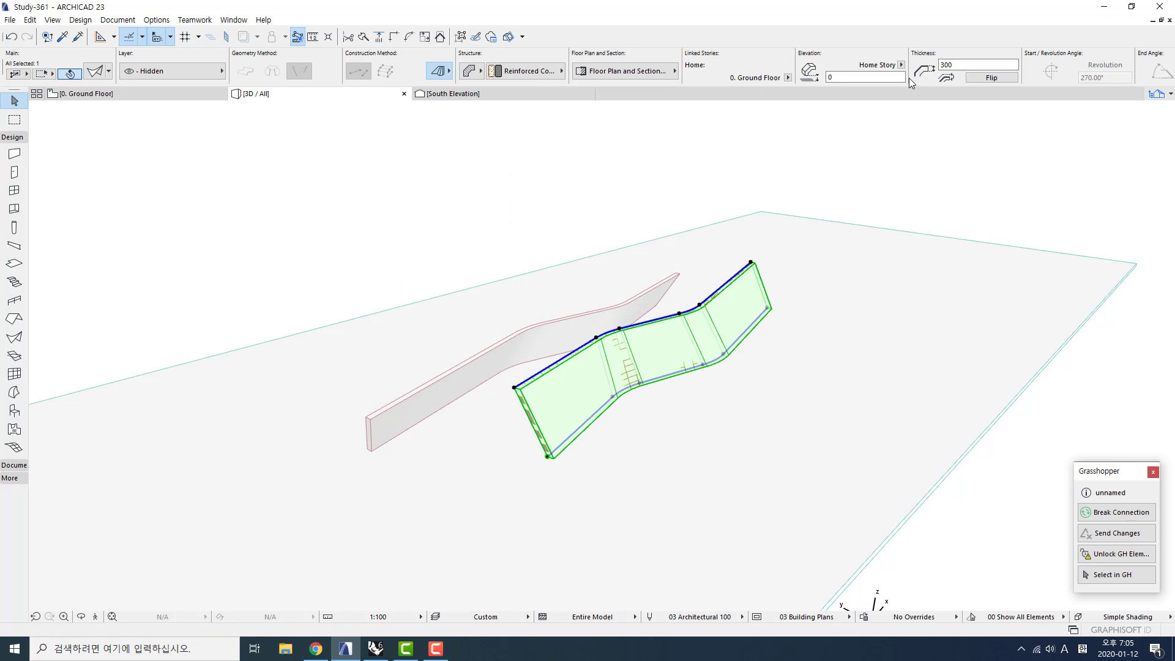
left_click(992, 78)
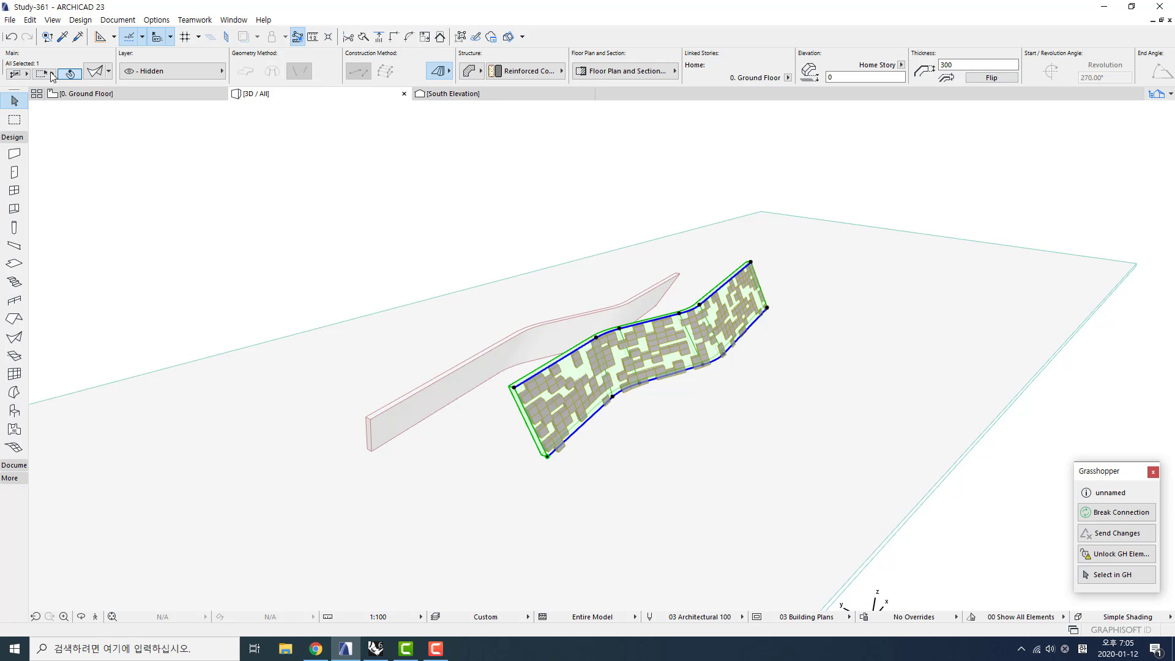
left_click(95, 72)
key("Tab")
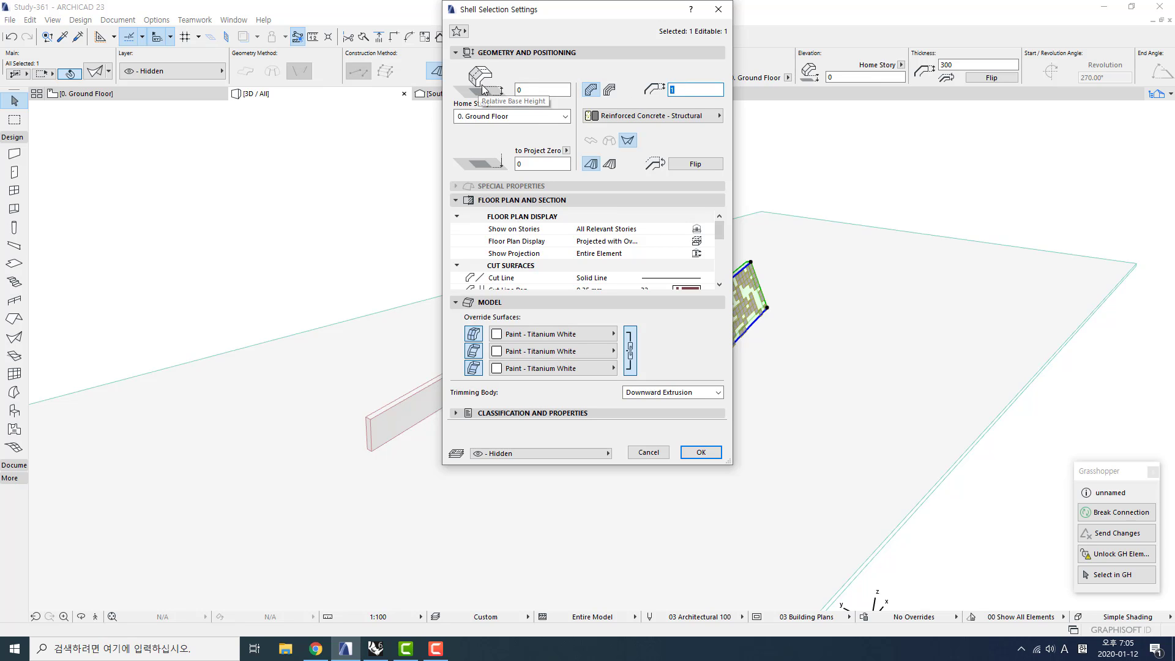
type("50")
left_click(573, 336)
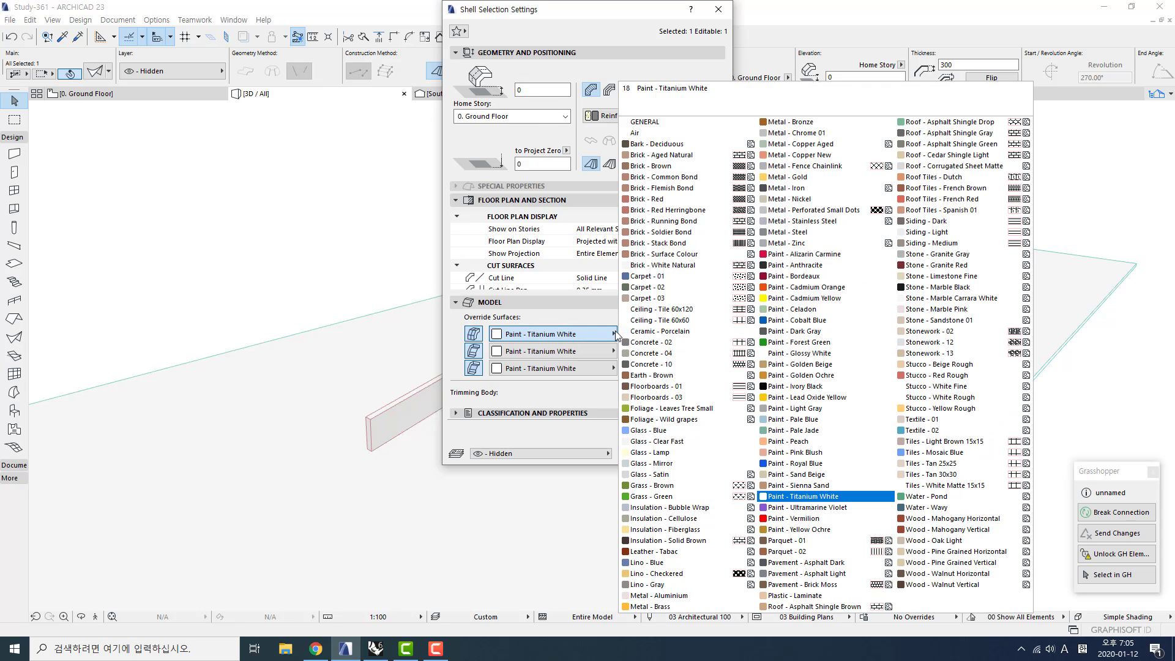
left_click(558, 318)
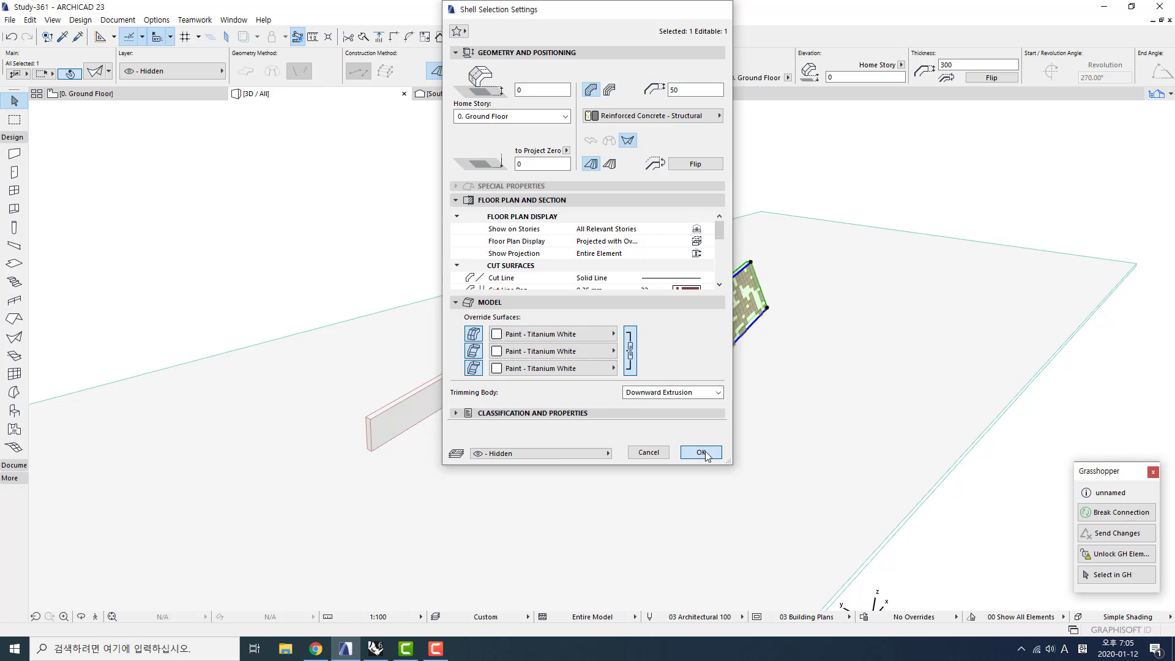
left_click(698, 452)
left_click(698, 451)
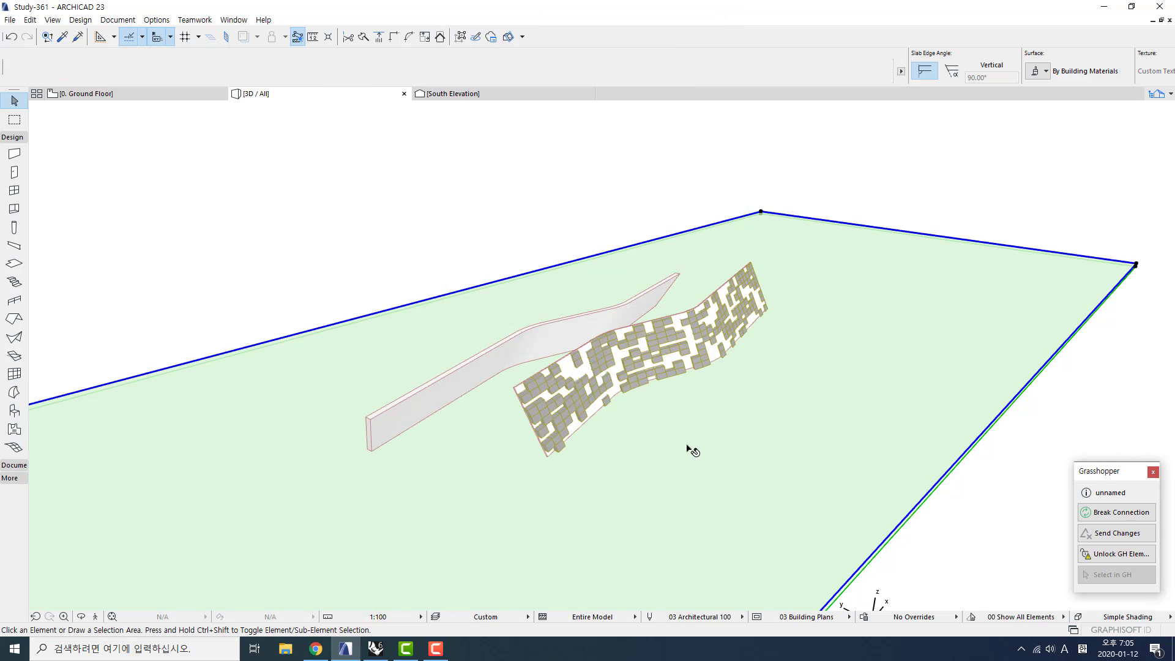
key("Escape")
Examine from several angles how the extruded morph panels sit against the thin leaning shell in the 3D view
left_click(81, 617)
left_click_drag(543, 543, 682, 505)
key("Escape")
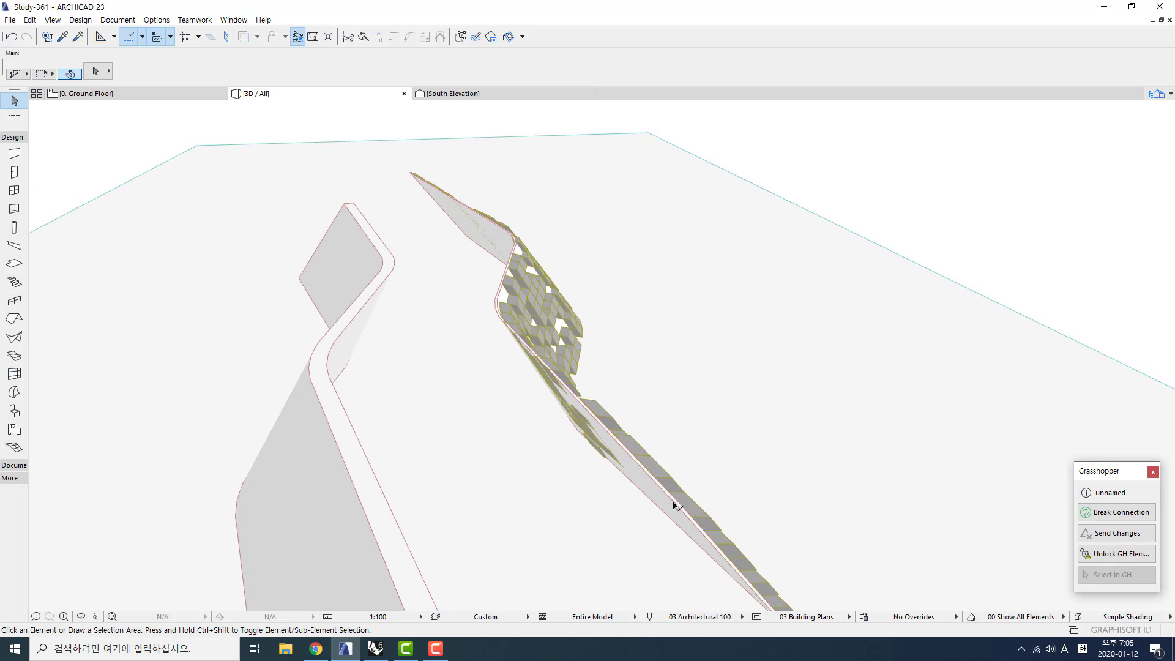
left_click(673, 504)
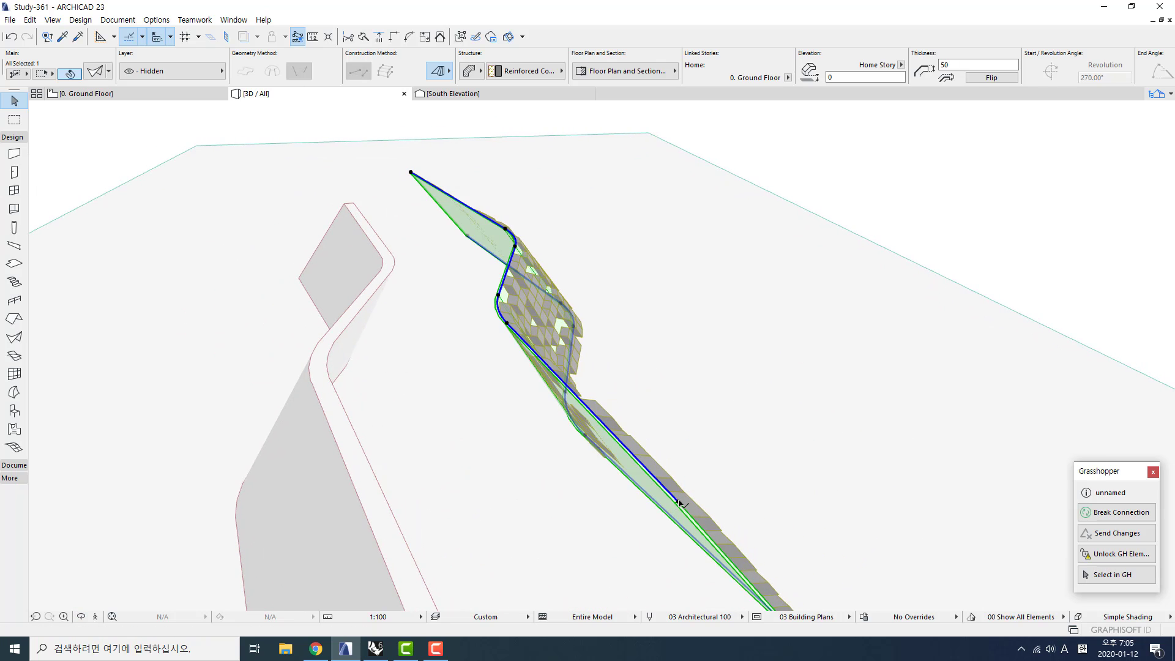
left_click(739, 425)
key("Escape")
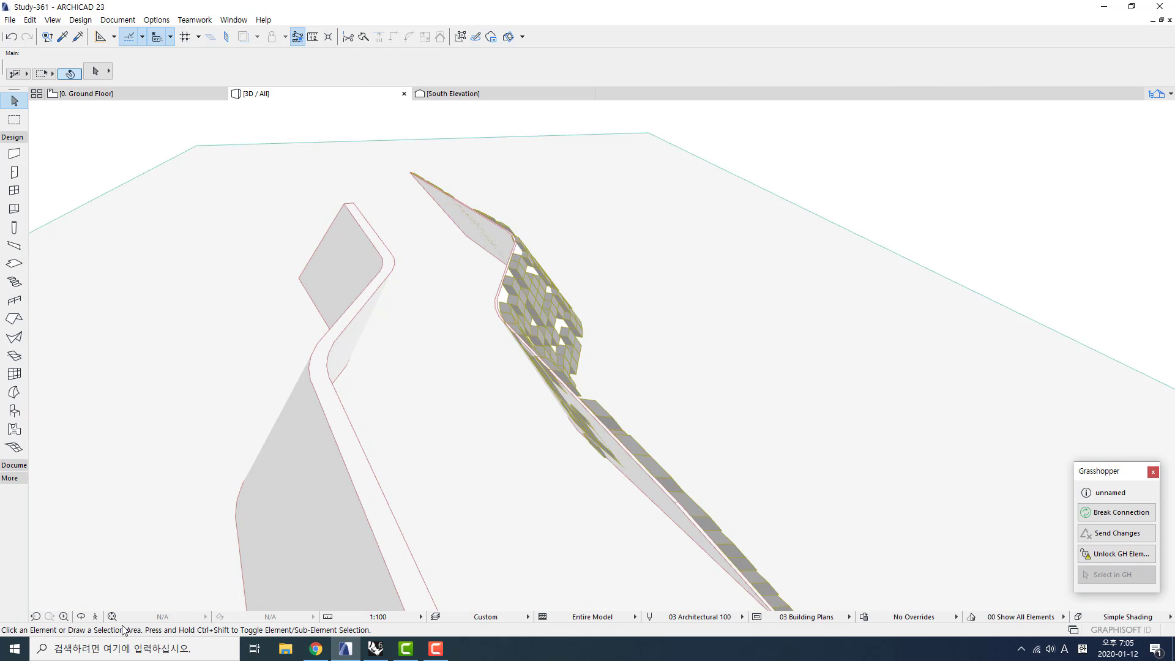
left_click(80, 617)
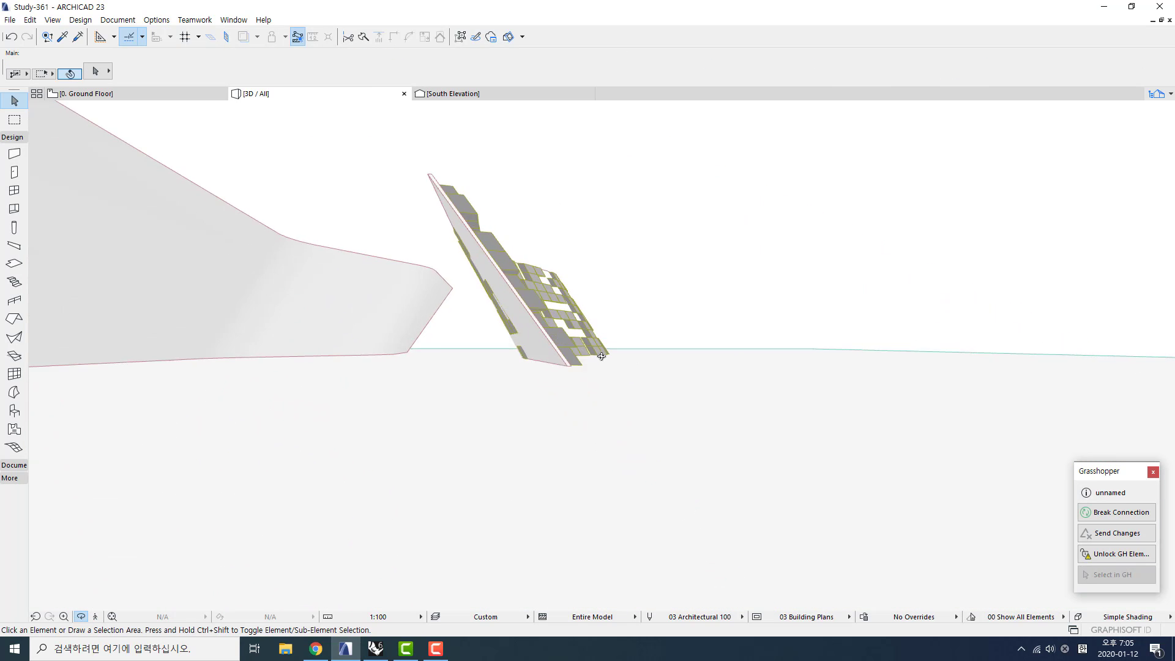